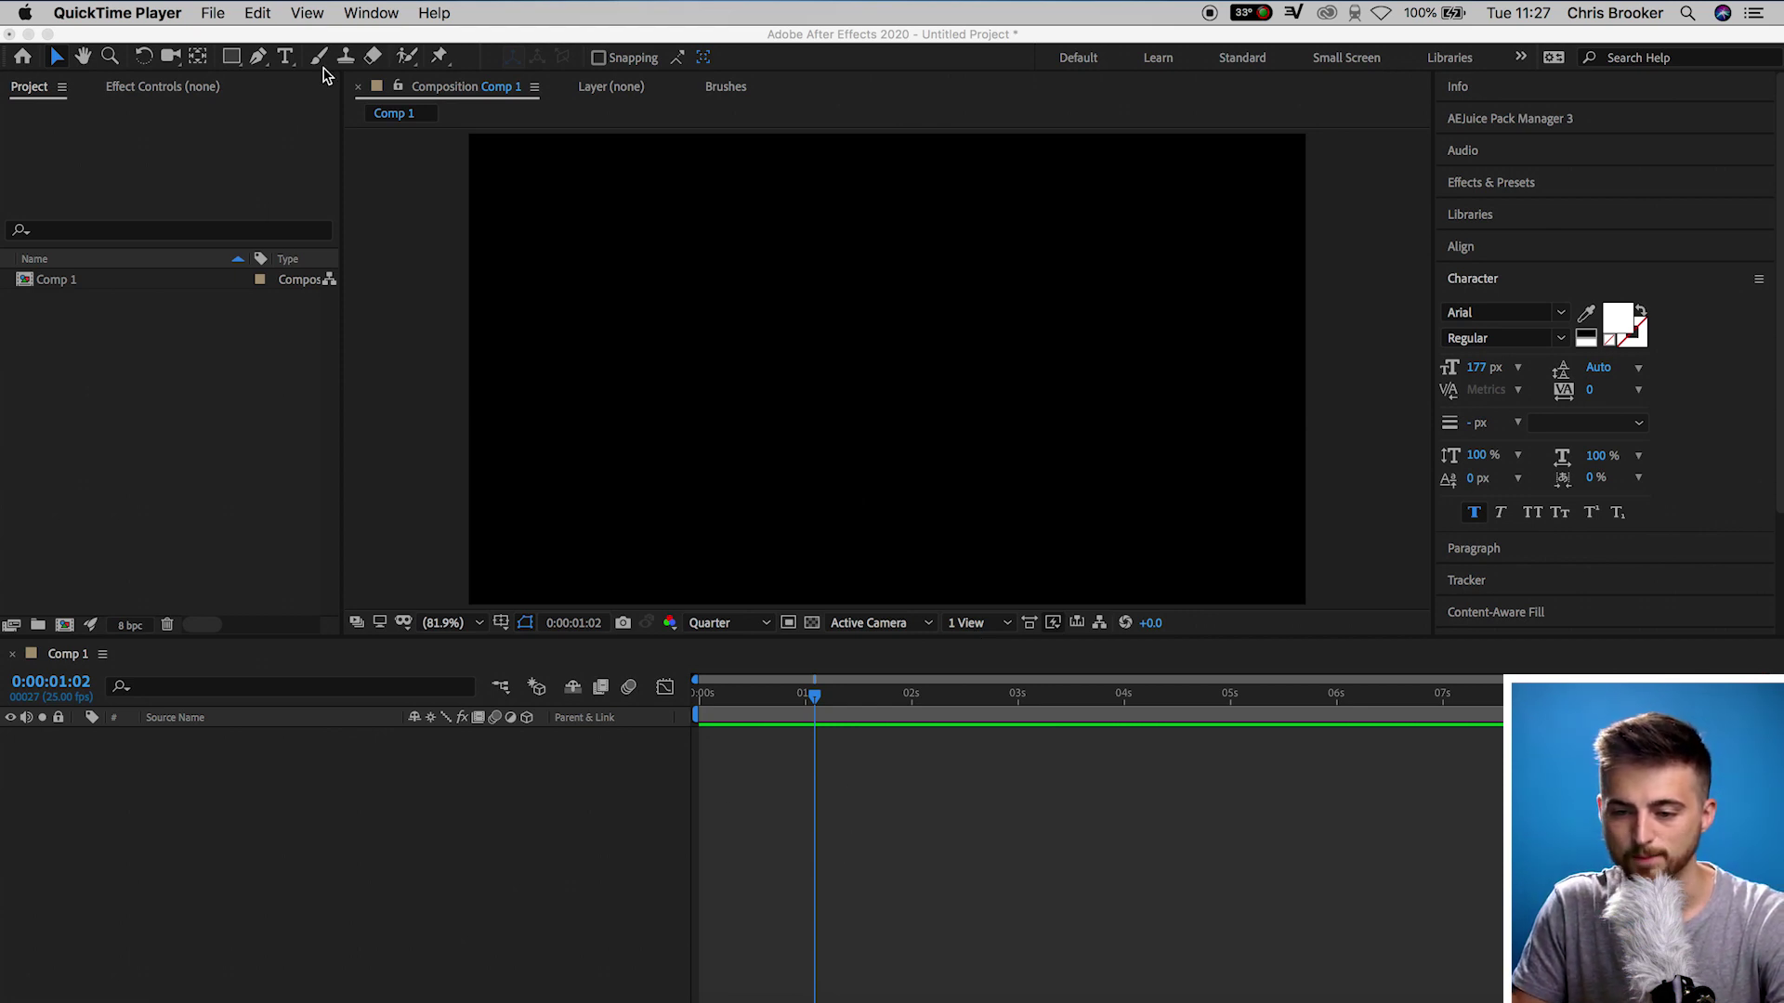
# - Create a text layer reading 'BROOKER' in the composition
pyautogui.click(285, 57)
pyautogui.click(285, 58)
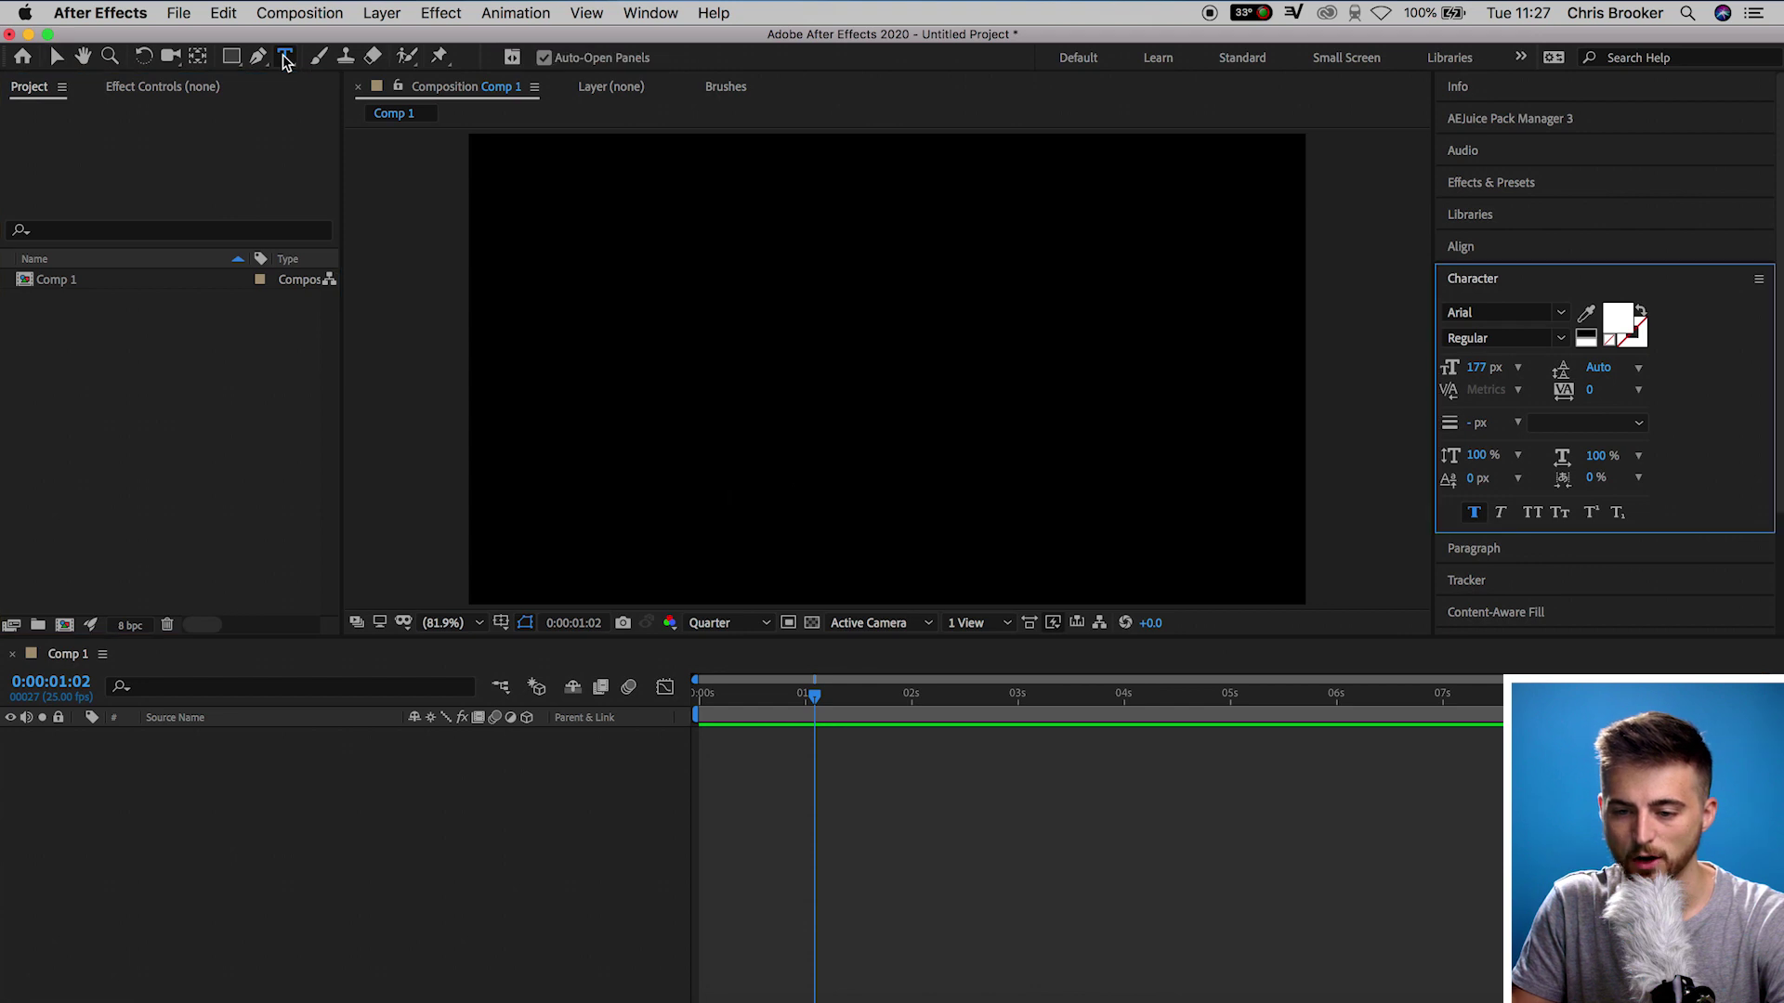
pyautogui.click(752, 360)
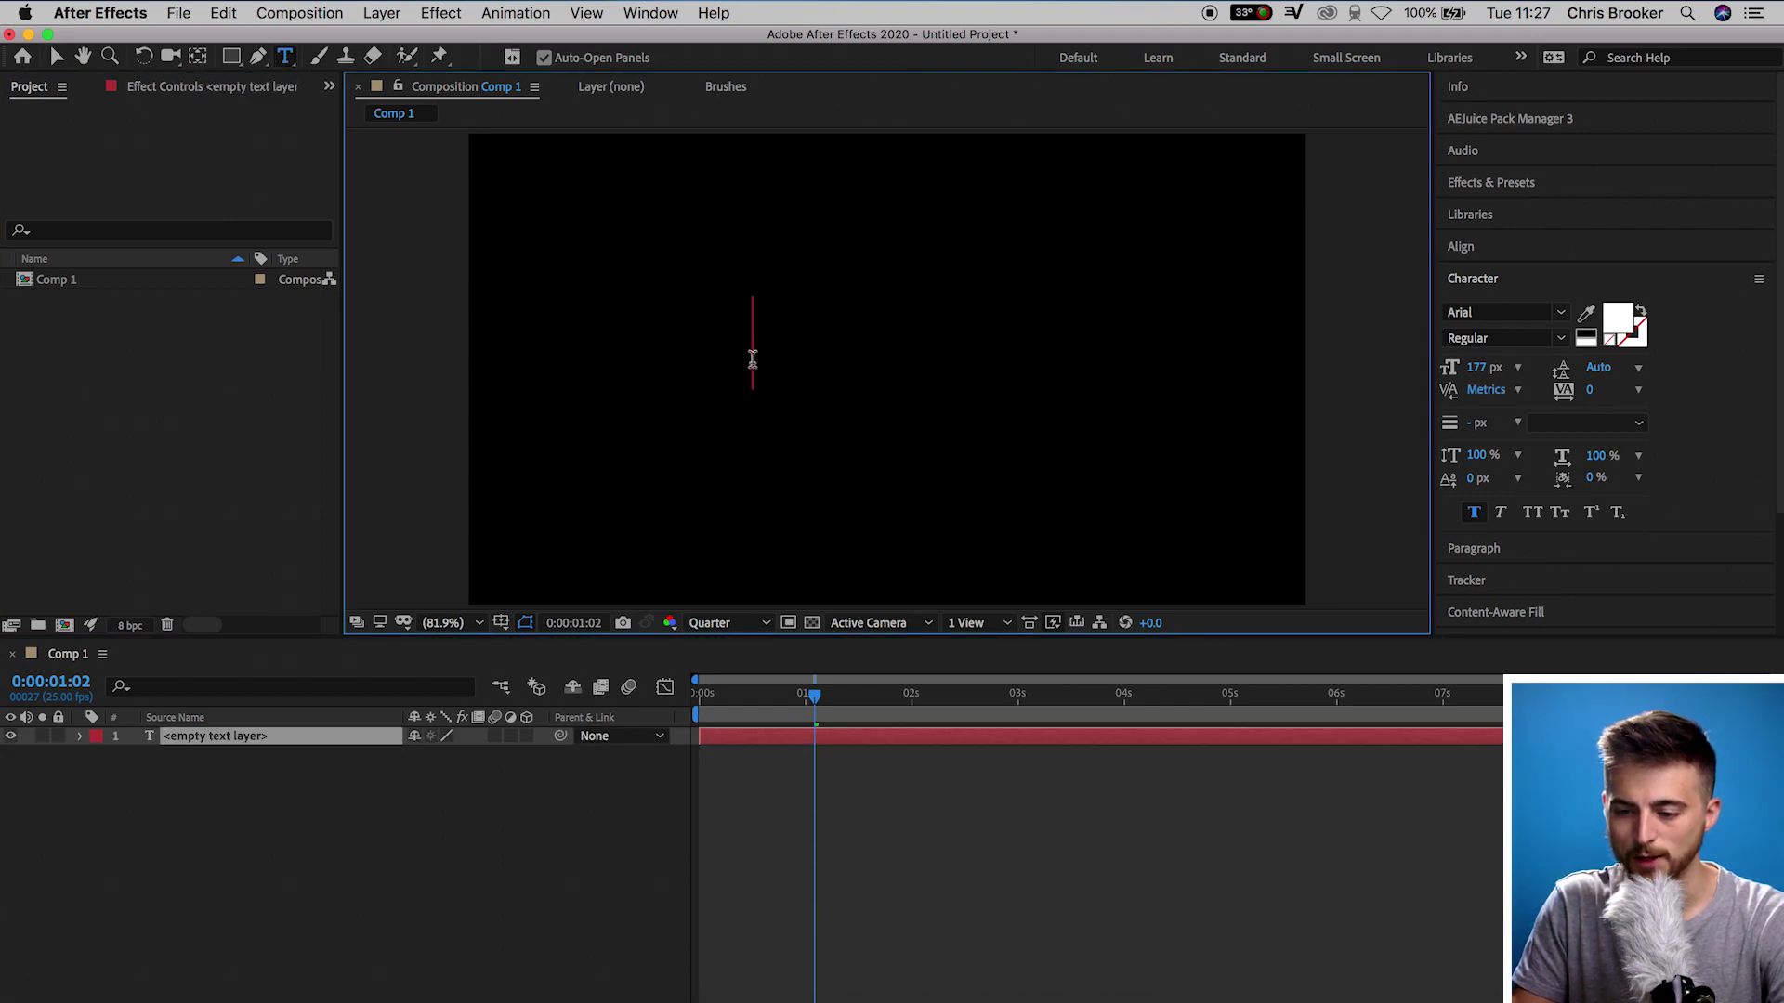
pyautogui.write('BROOKER')
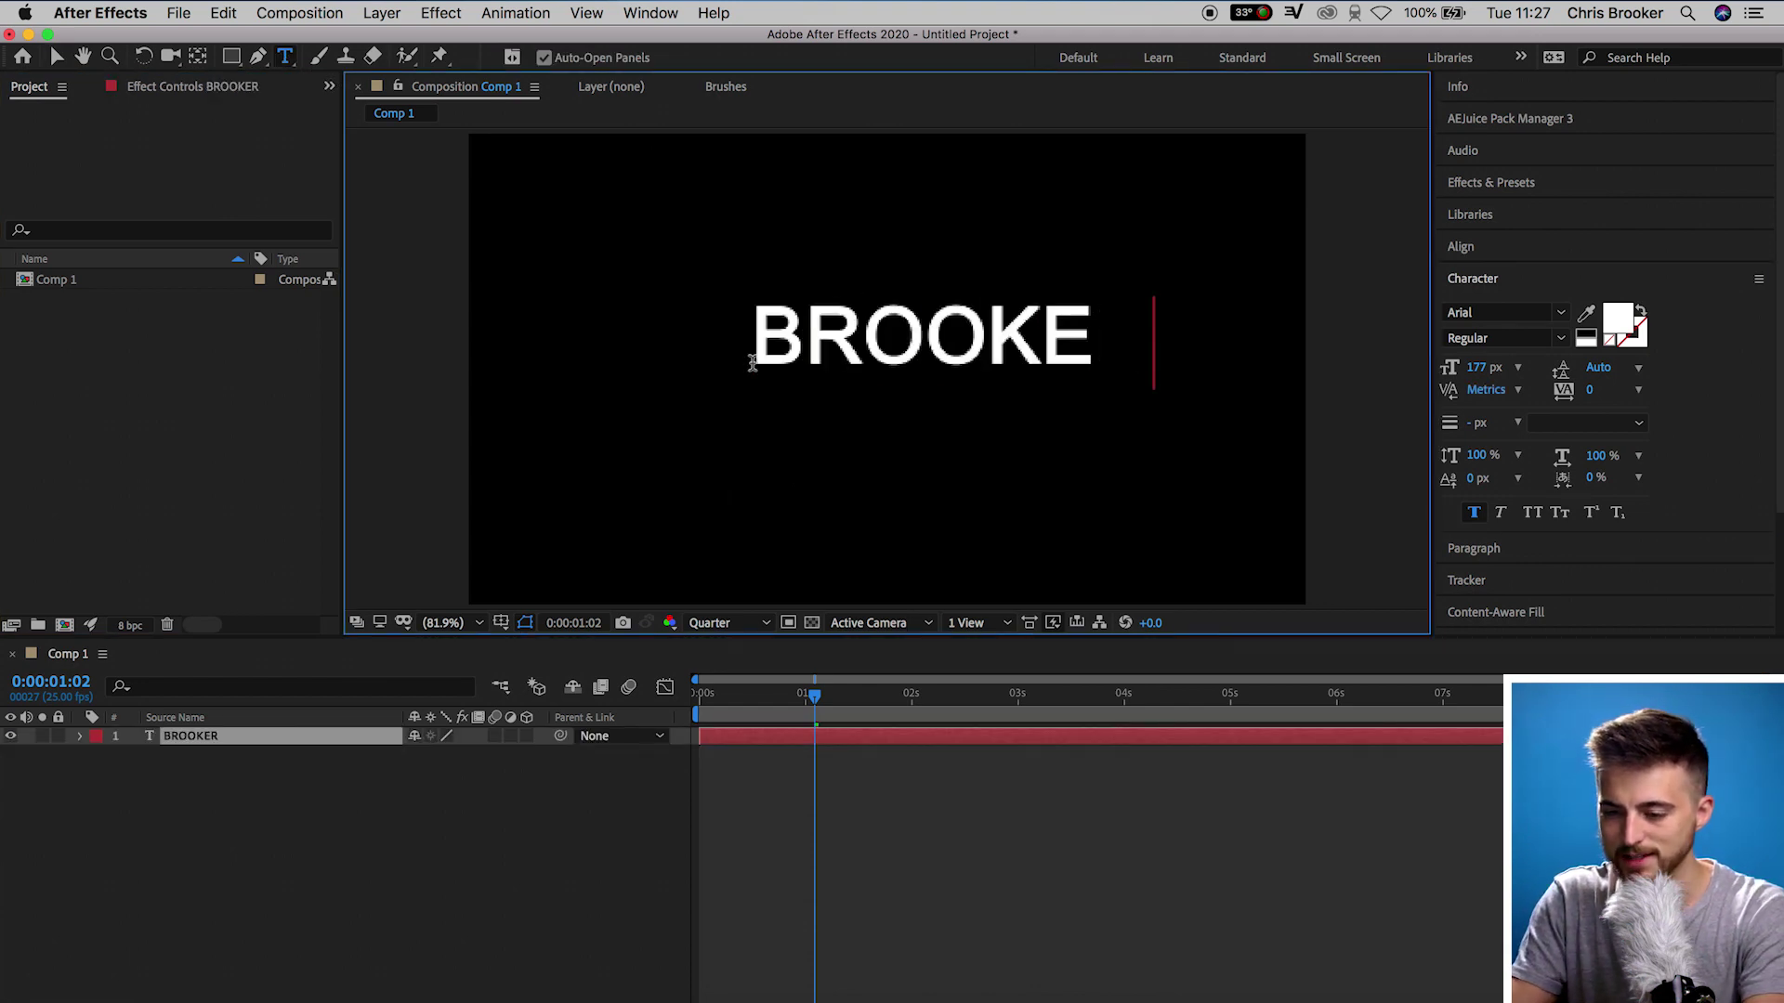
pyautogui.click(56, 58)
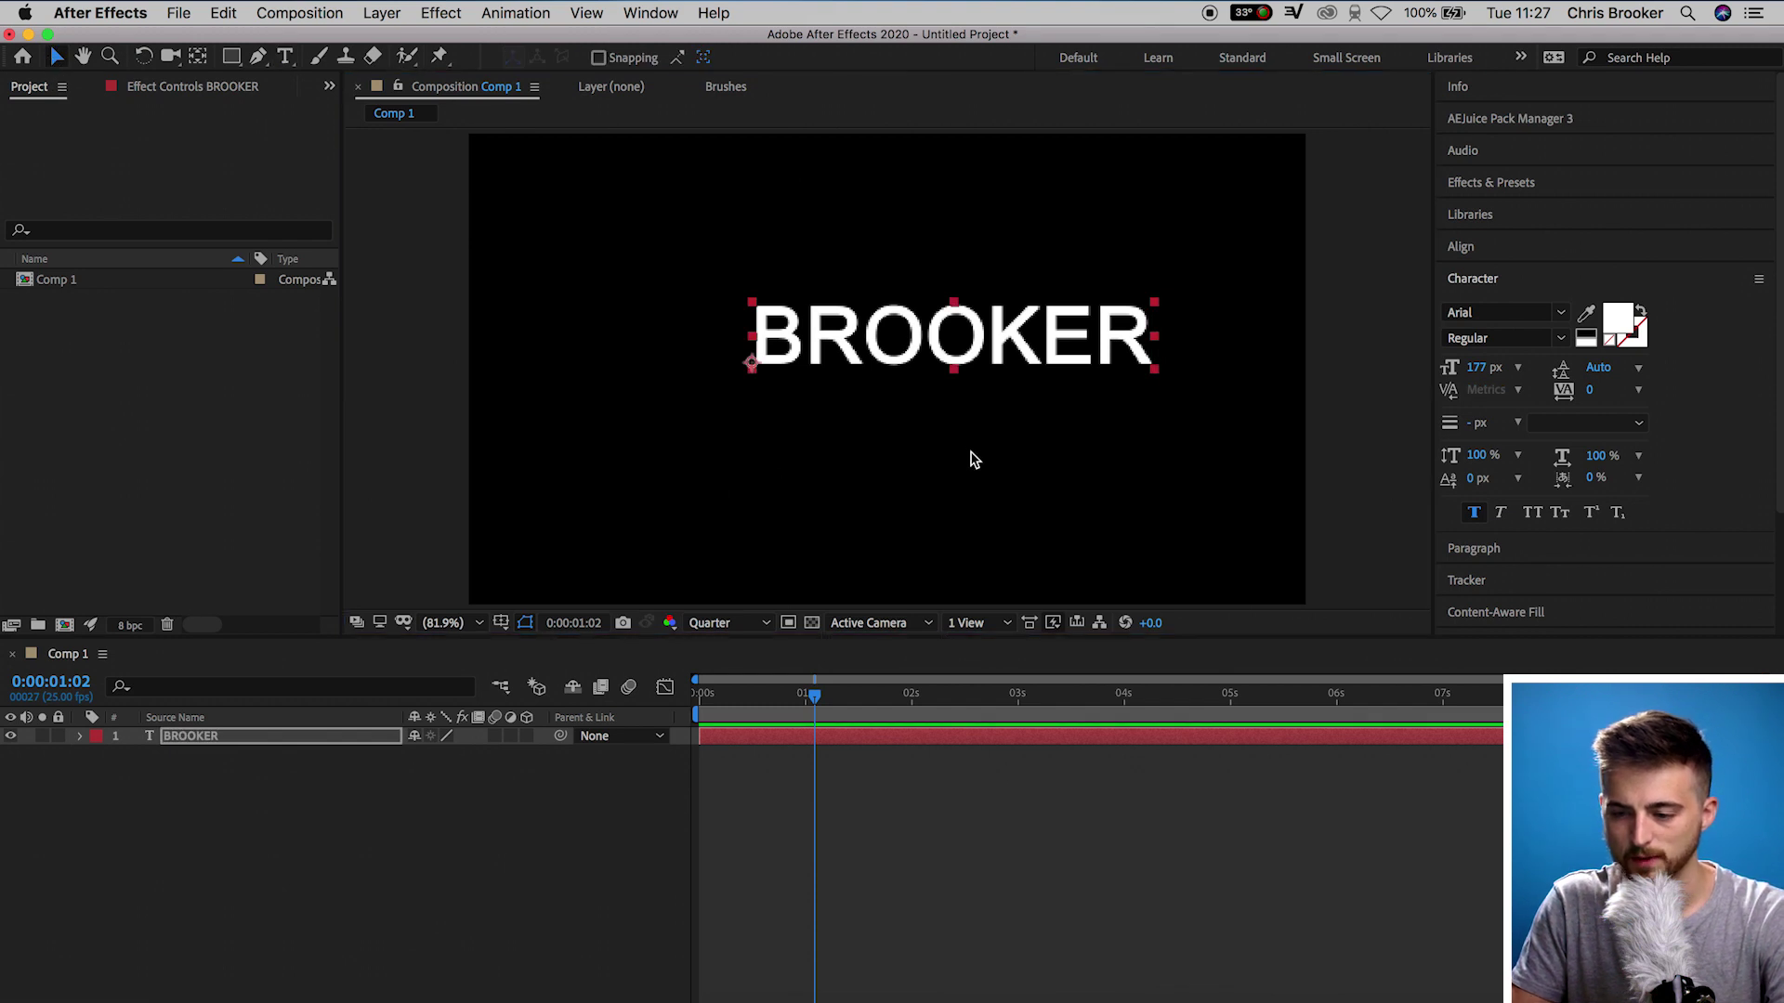
# - Centre BROOKER in the frame using a Proportional Grid, then hide the grid
pyautogui.click(499, 622)
pyautogui.click(571, 662)
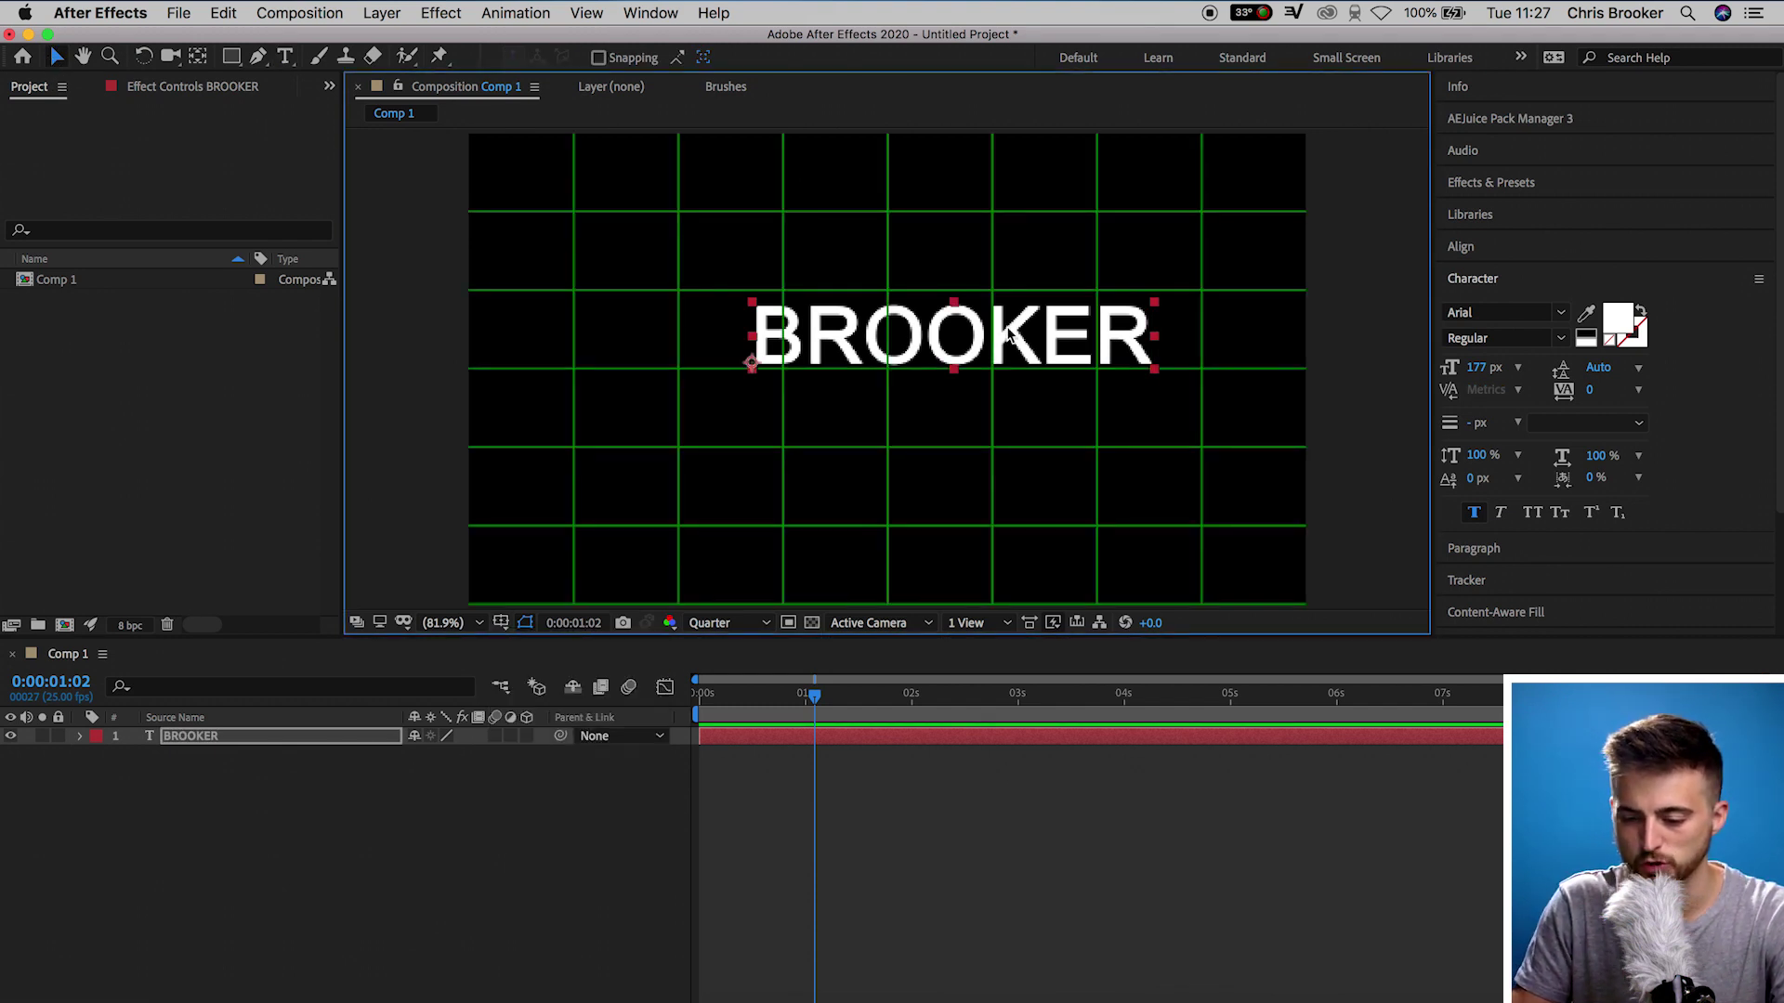
pyautogui.moveTo(1009, 335); pyautogui.dragTo(940, 366)
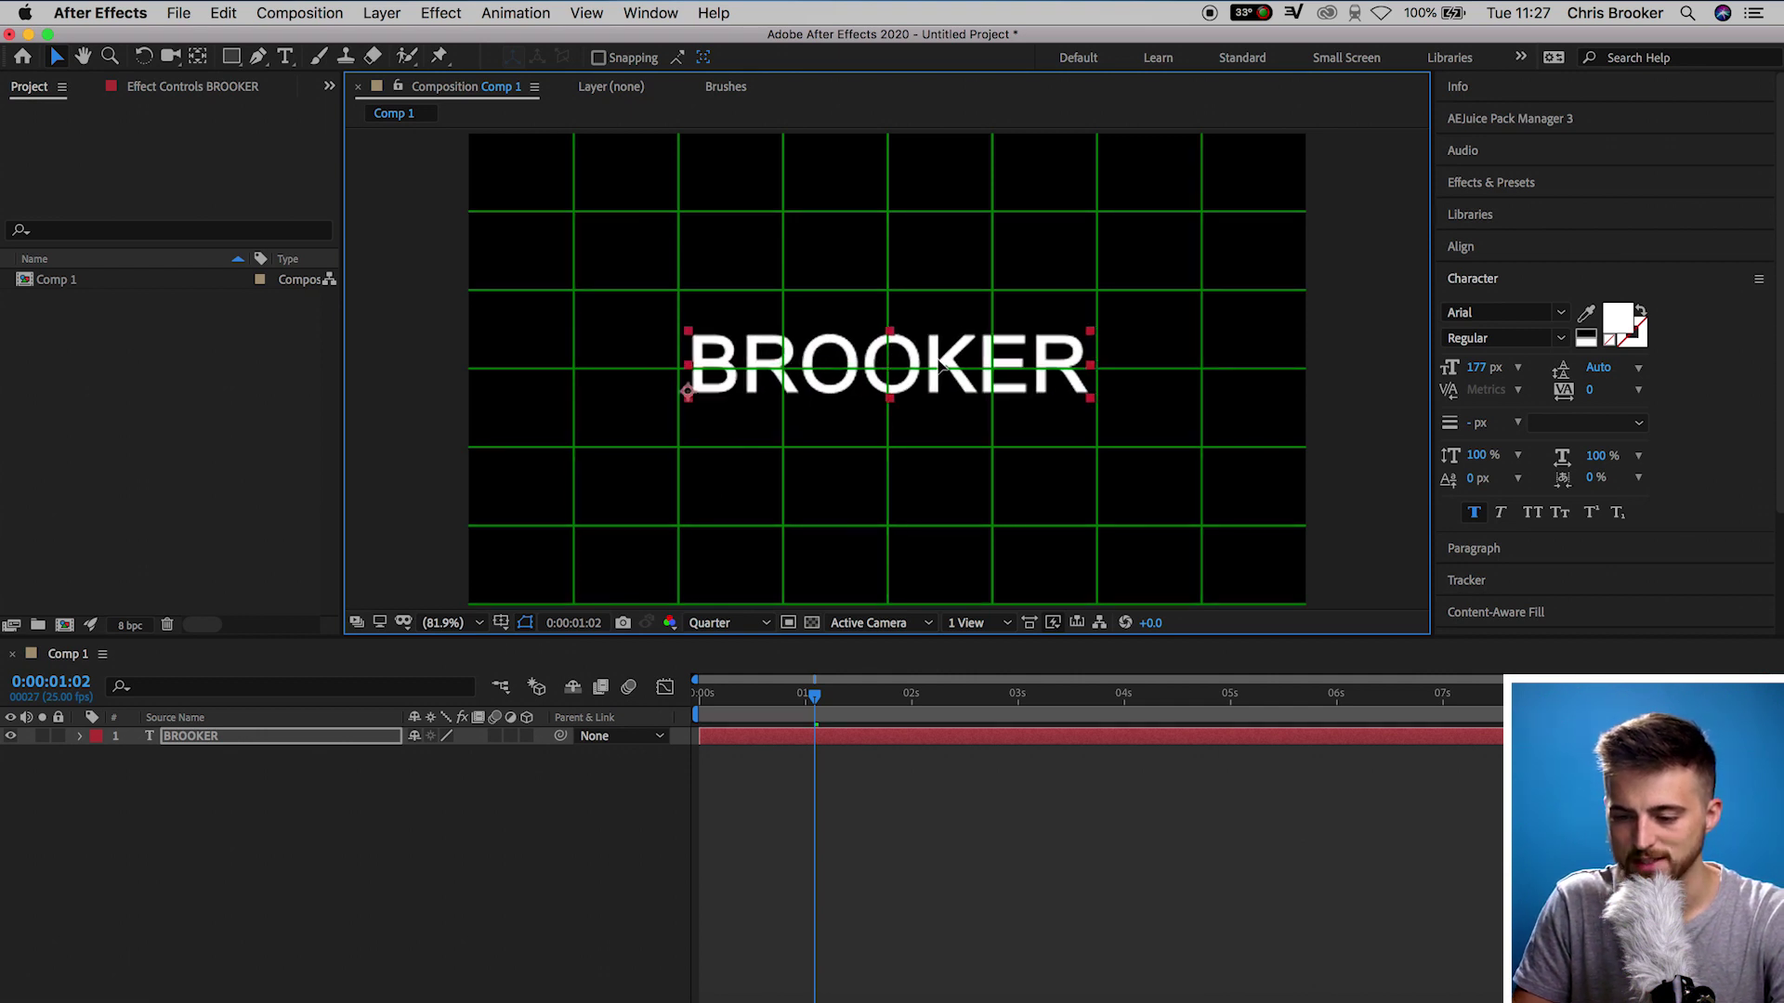
pyautogui.click(500, 623)
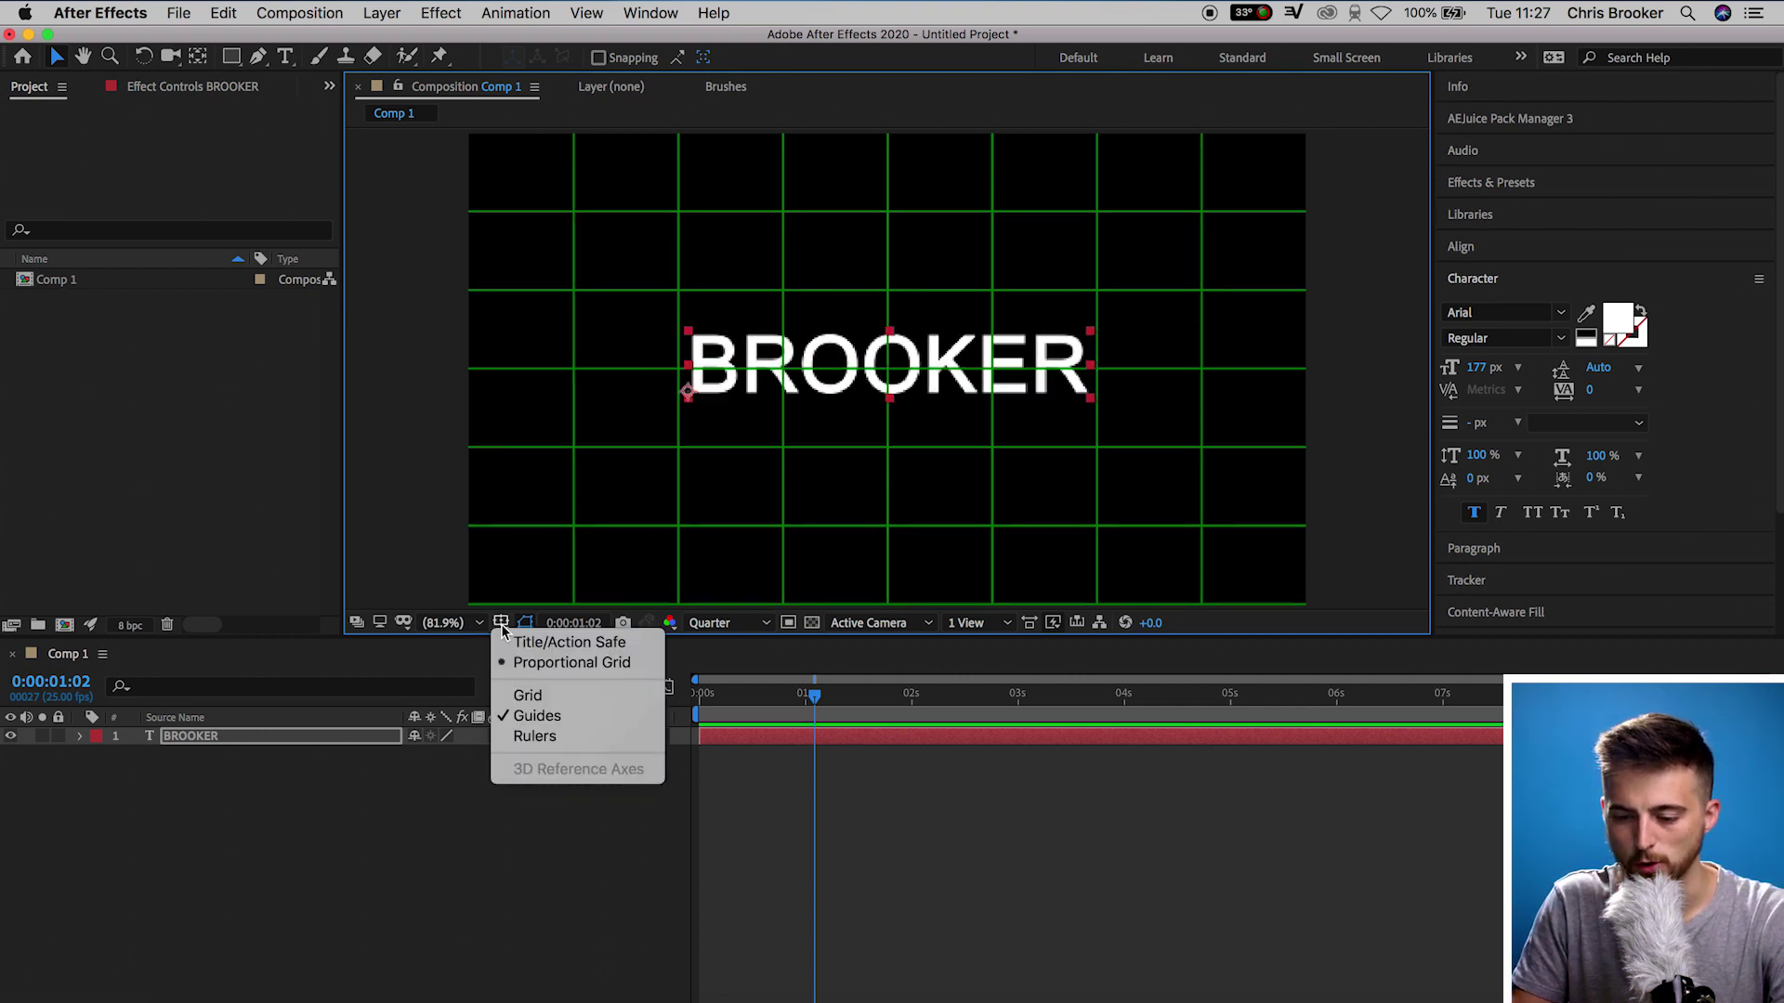
pyautogui.click(536, 665)
pyautogui.click(1025, 892)
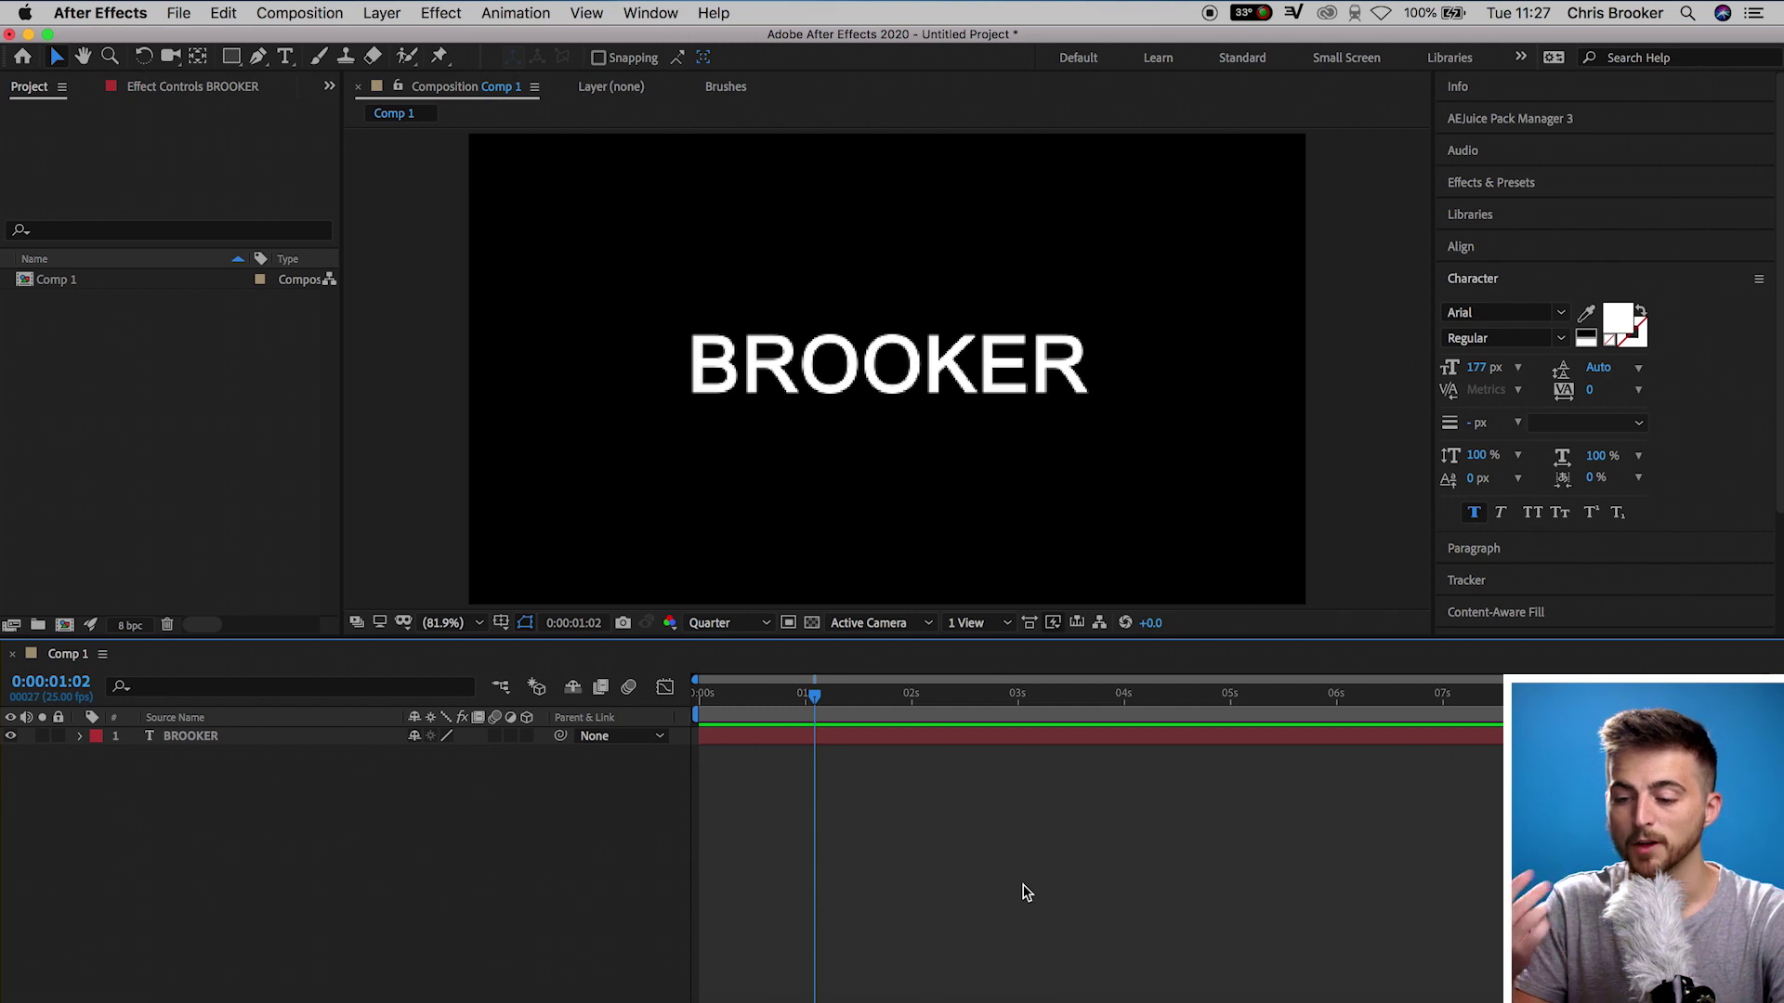
# - Hide the original BROOKER layer's eye and select the BROOKER 2 copy above it
pyautogui.click(992, 739)
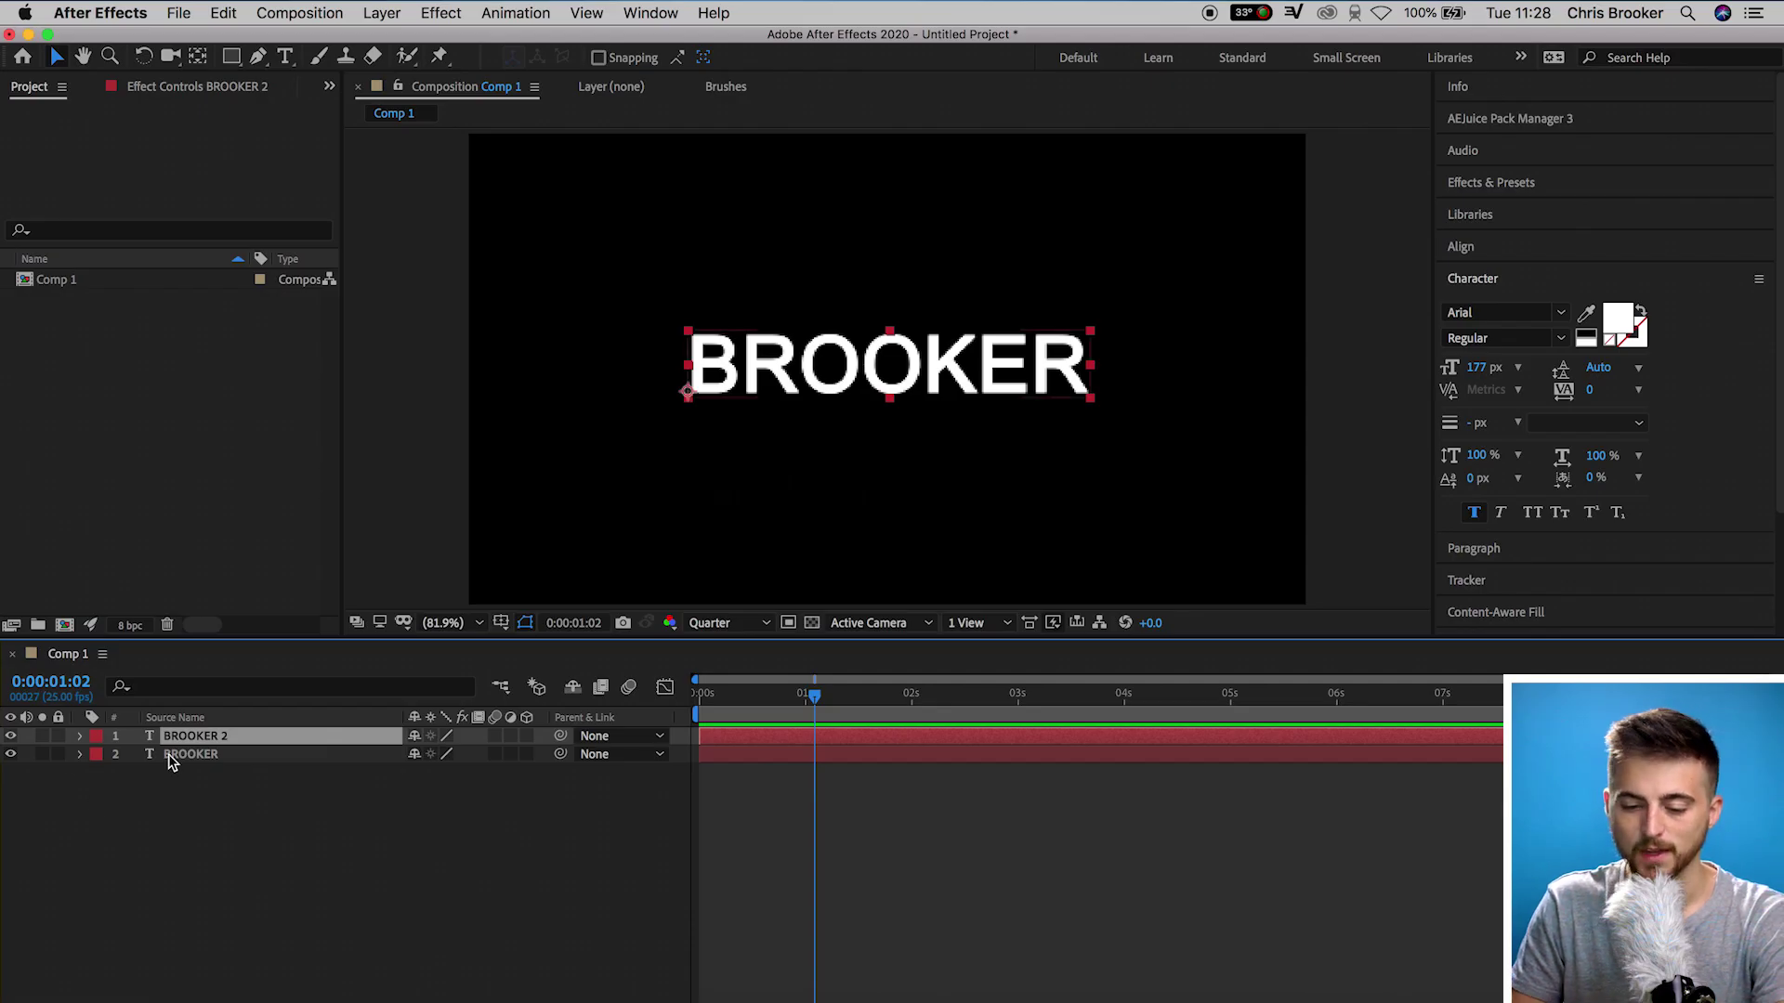
pyautogui.click(176, 754)
pyautogui.press('Return')
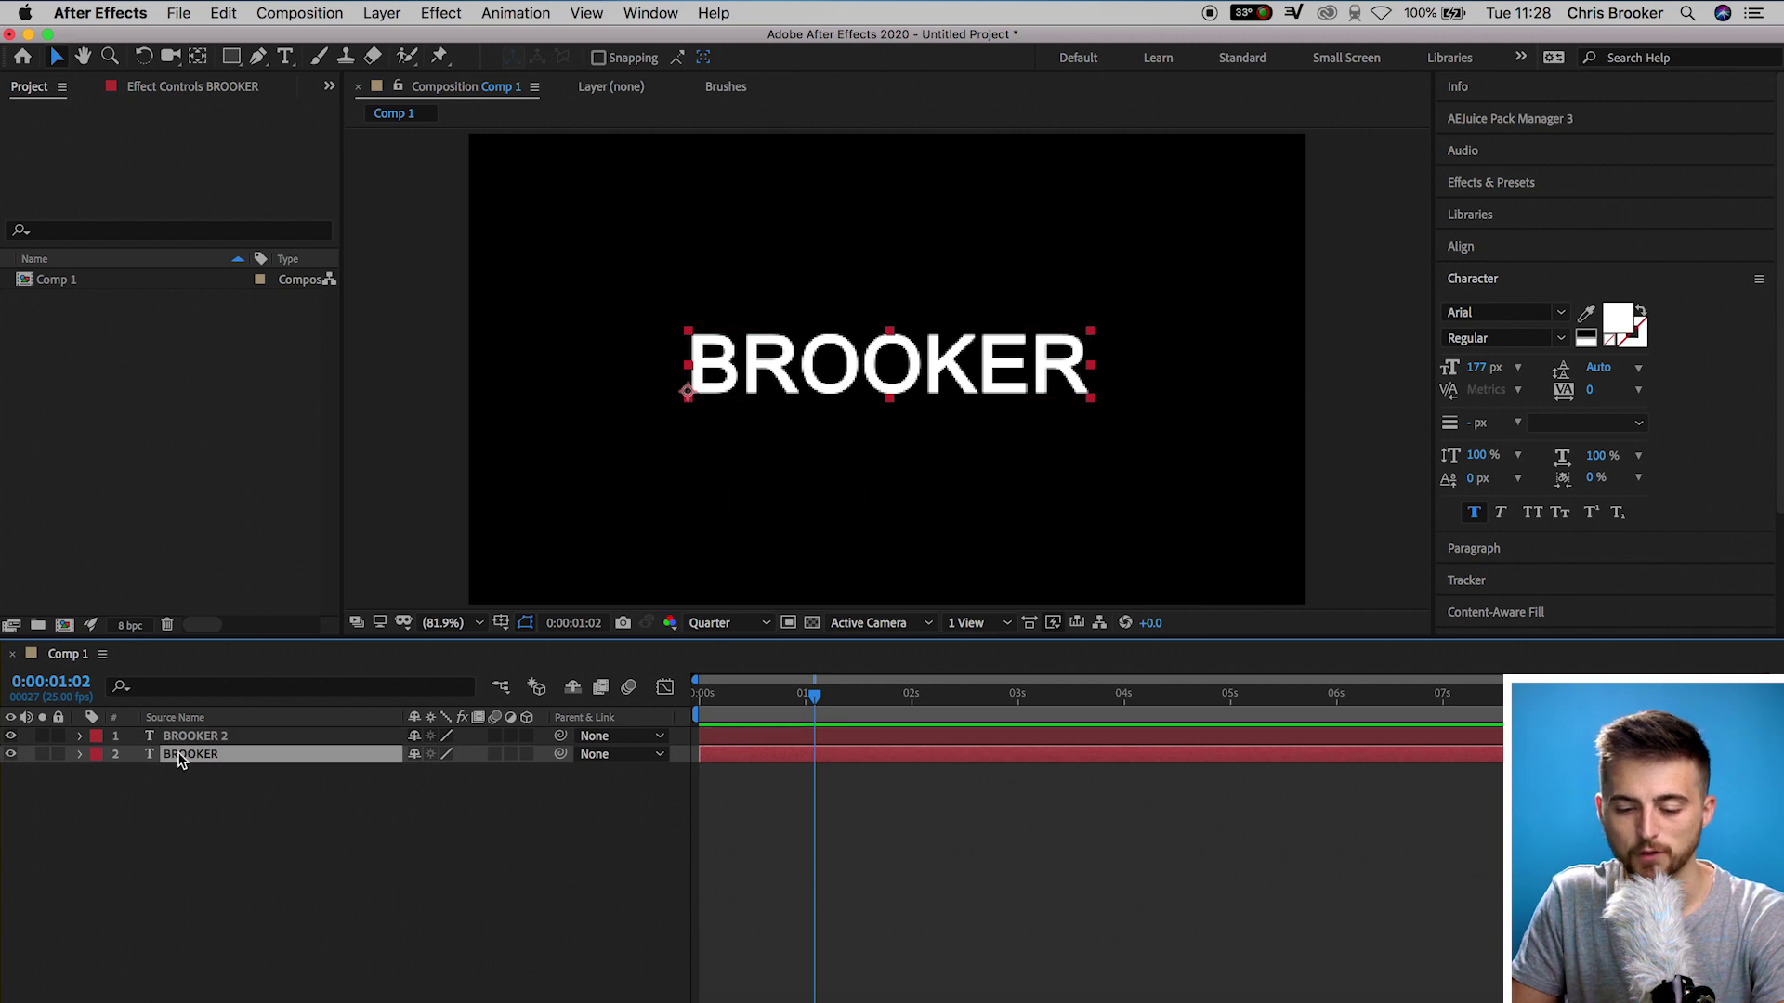
pyautogui.click(11, 756)
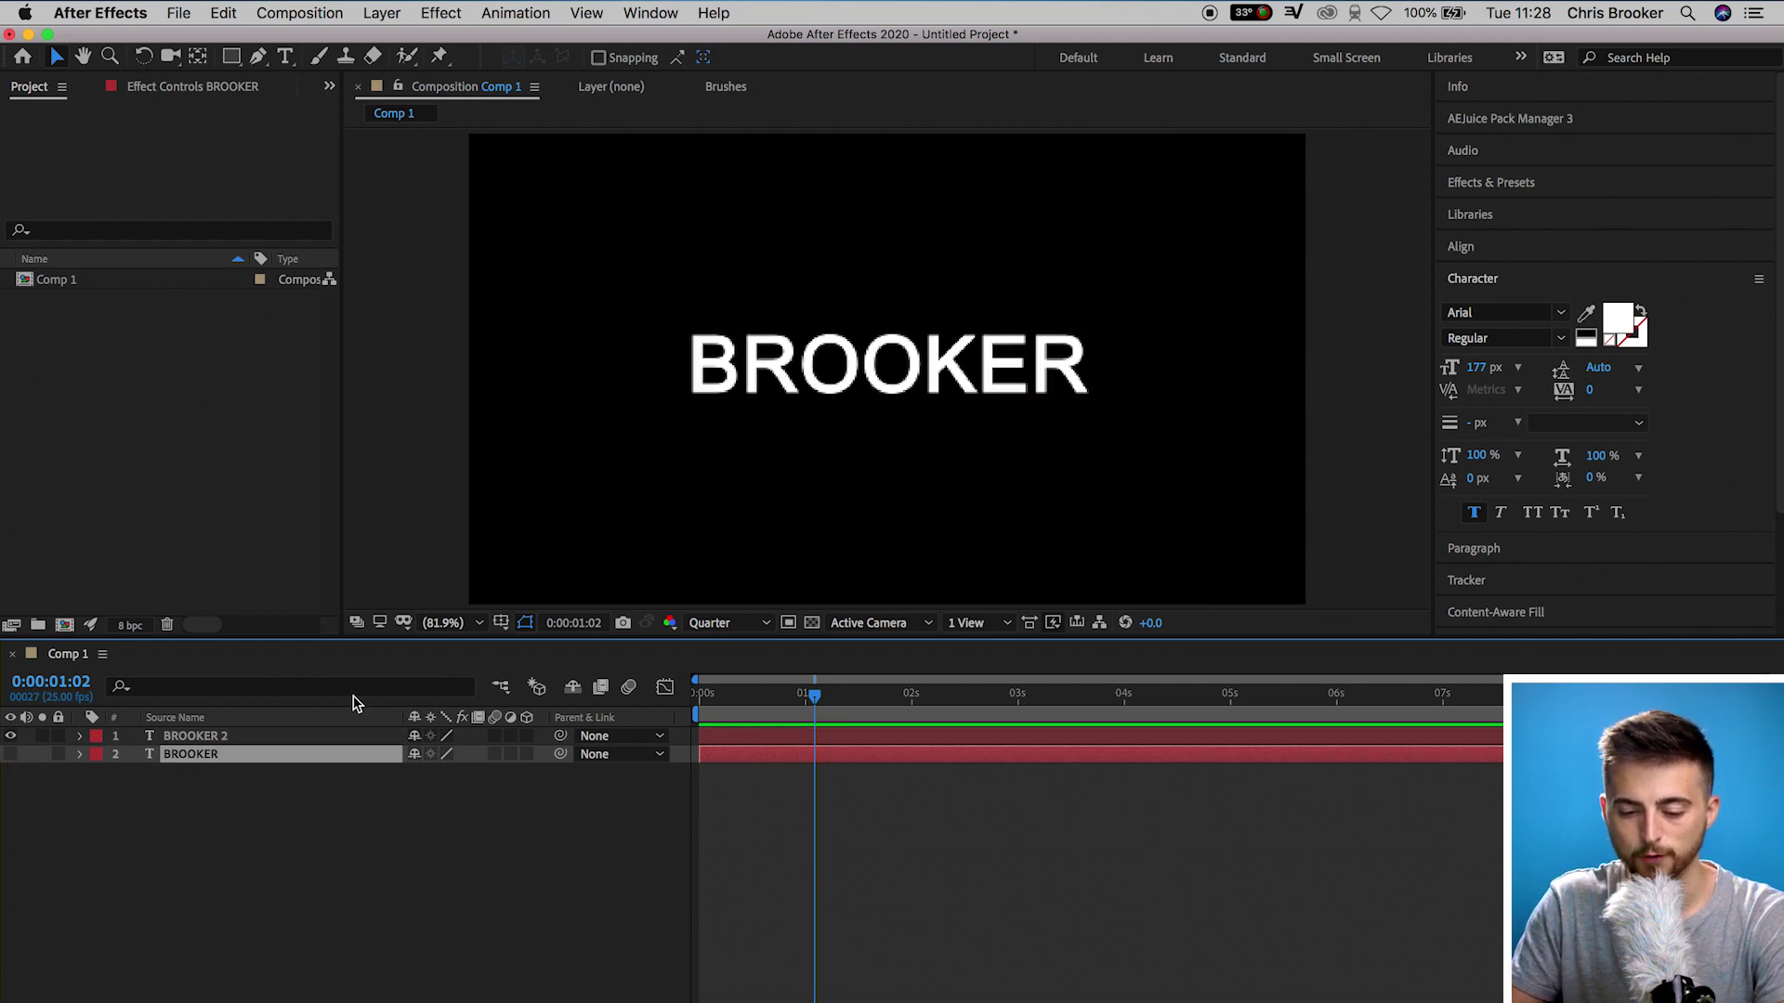
pyautogui.click(191, 734)
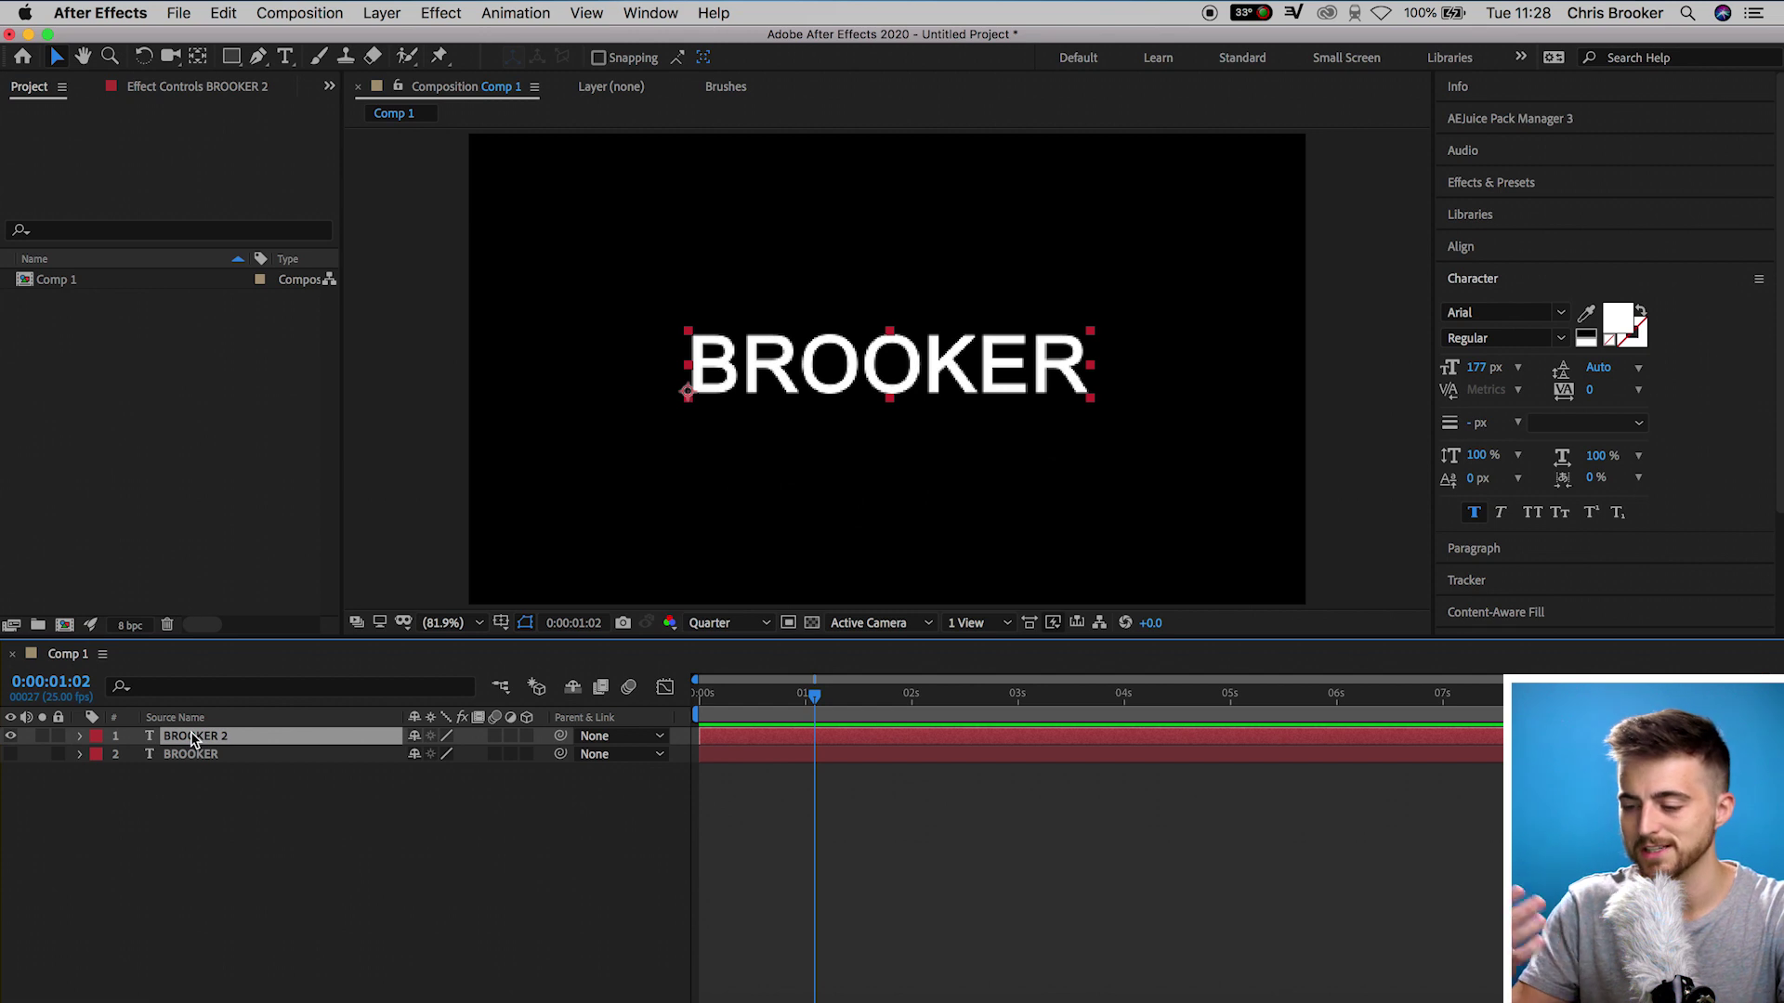
pyautogui.click(1511, 285)
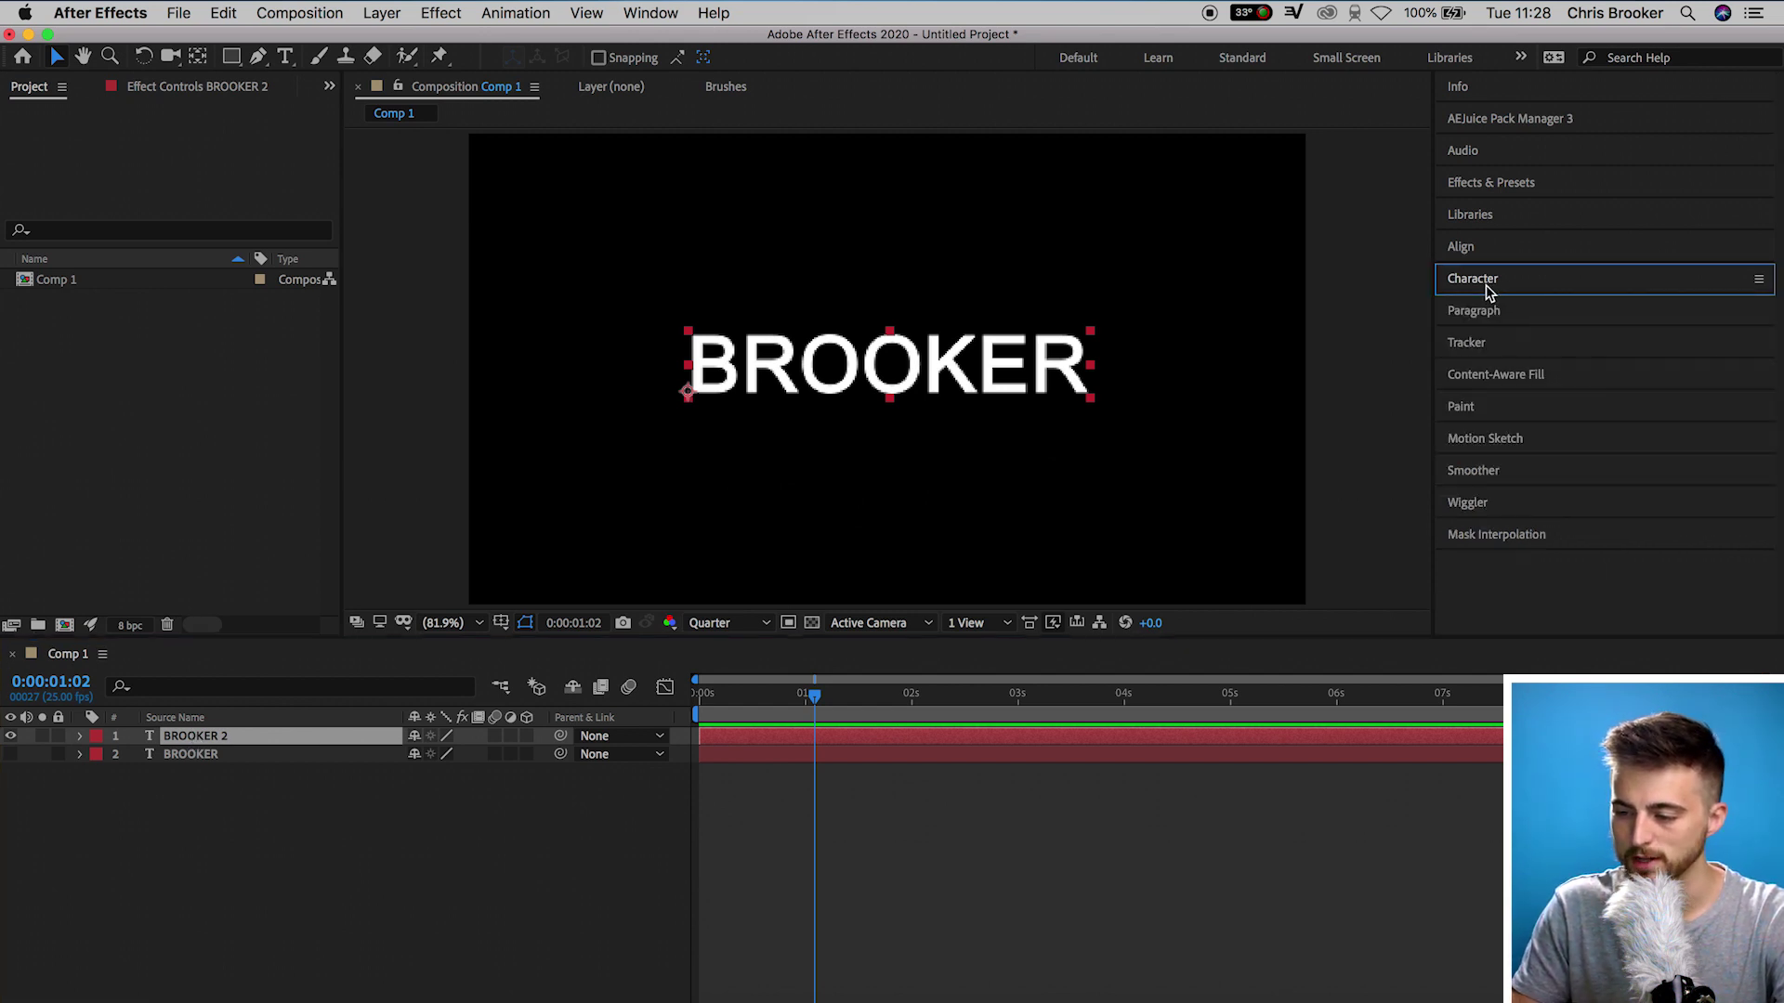
pyautogui.click(1487, 284)
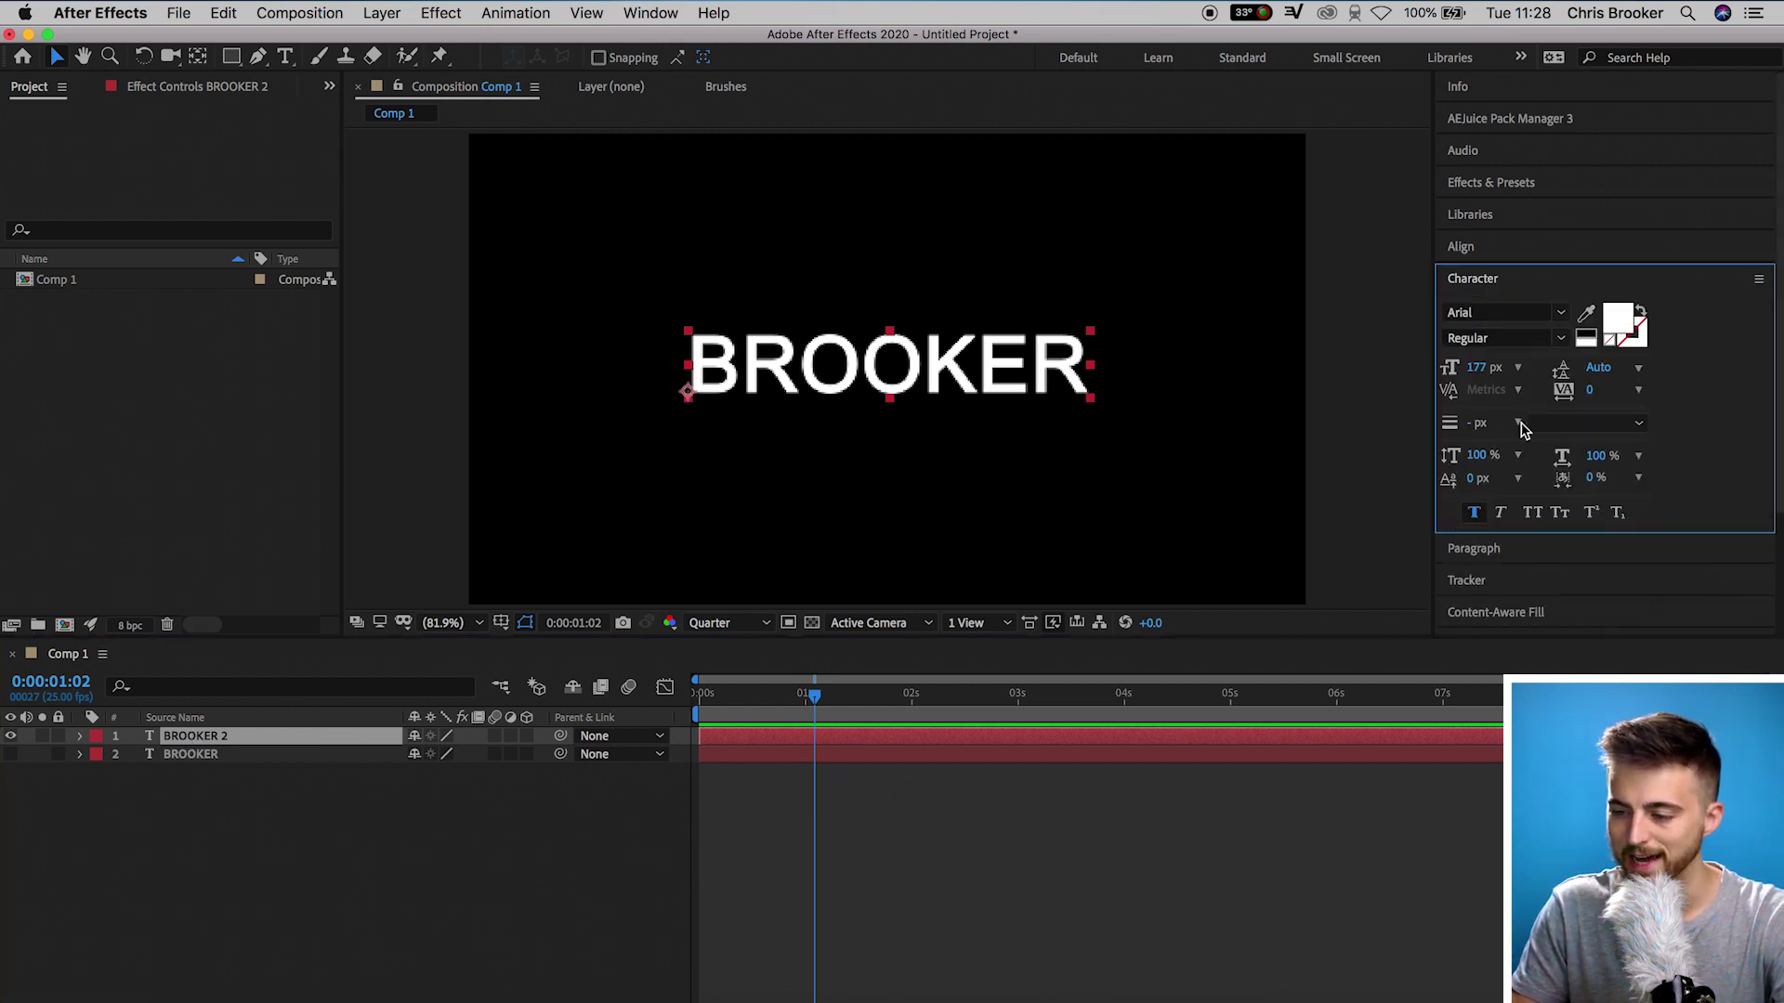
# - Give BROOKER 2 no fill, a light stroke colour and a 5 px stroke width
pyautogui.click(1615, 322)
pyautogui.press('Return')
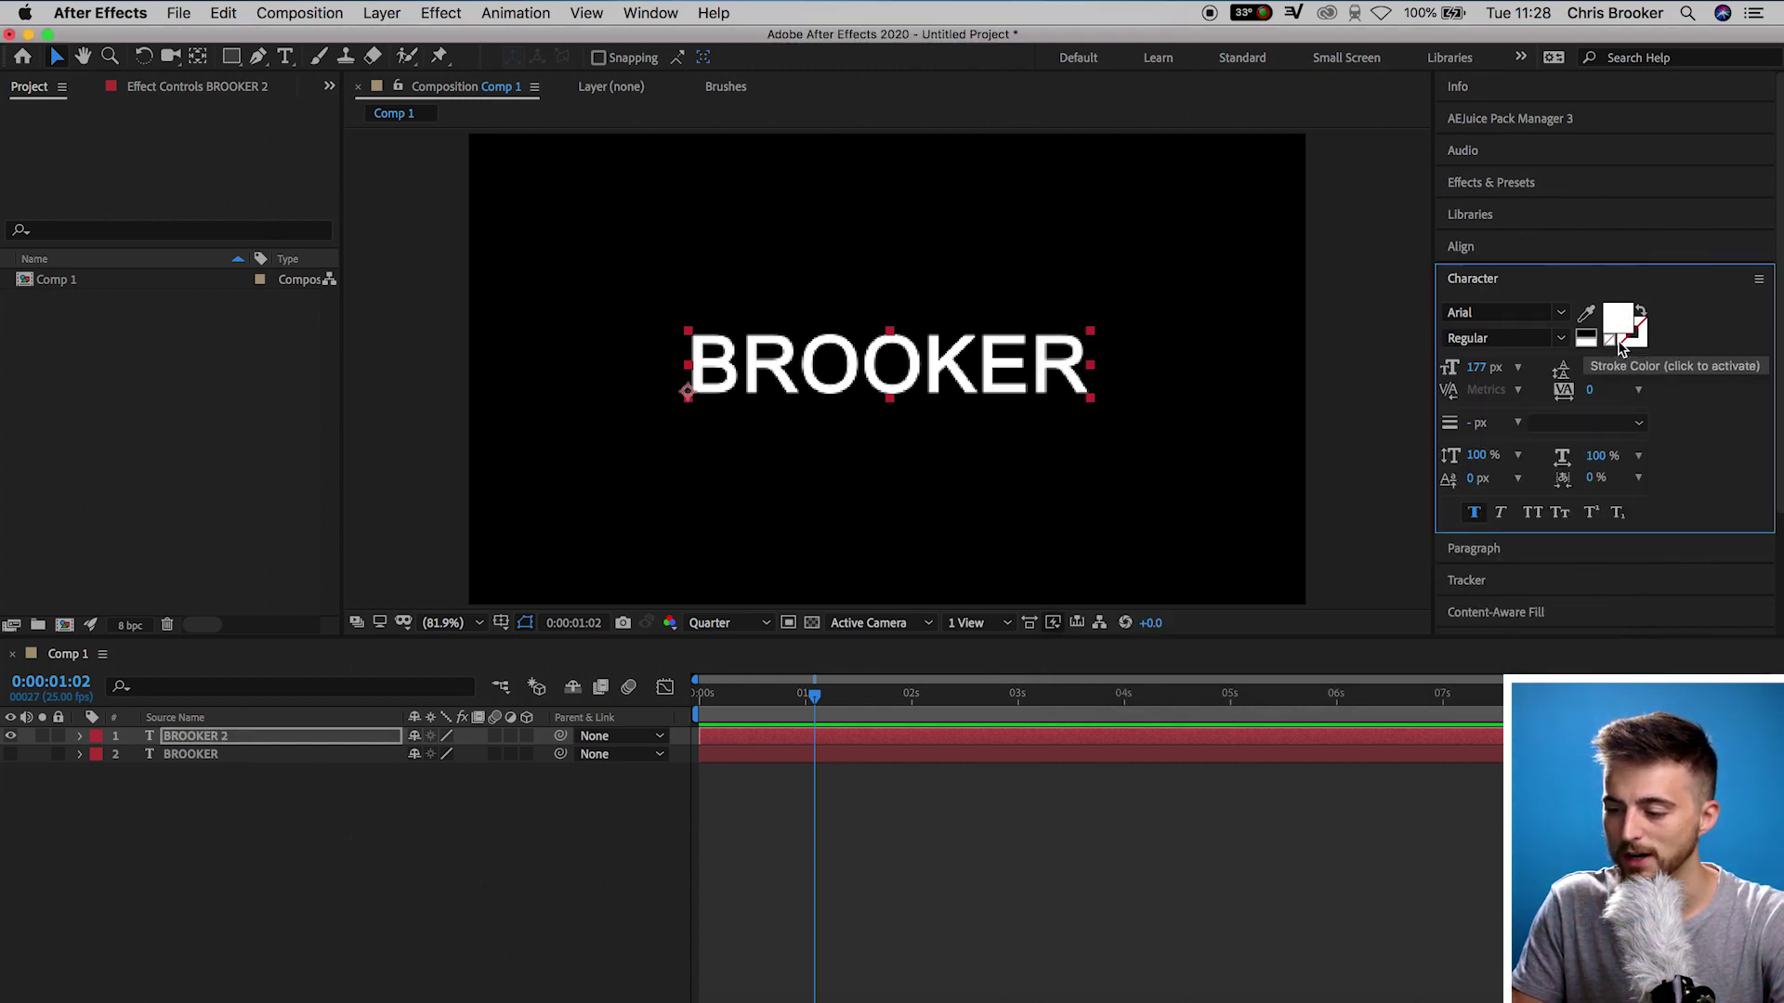
pyautogui.click(1613, 346)
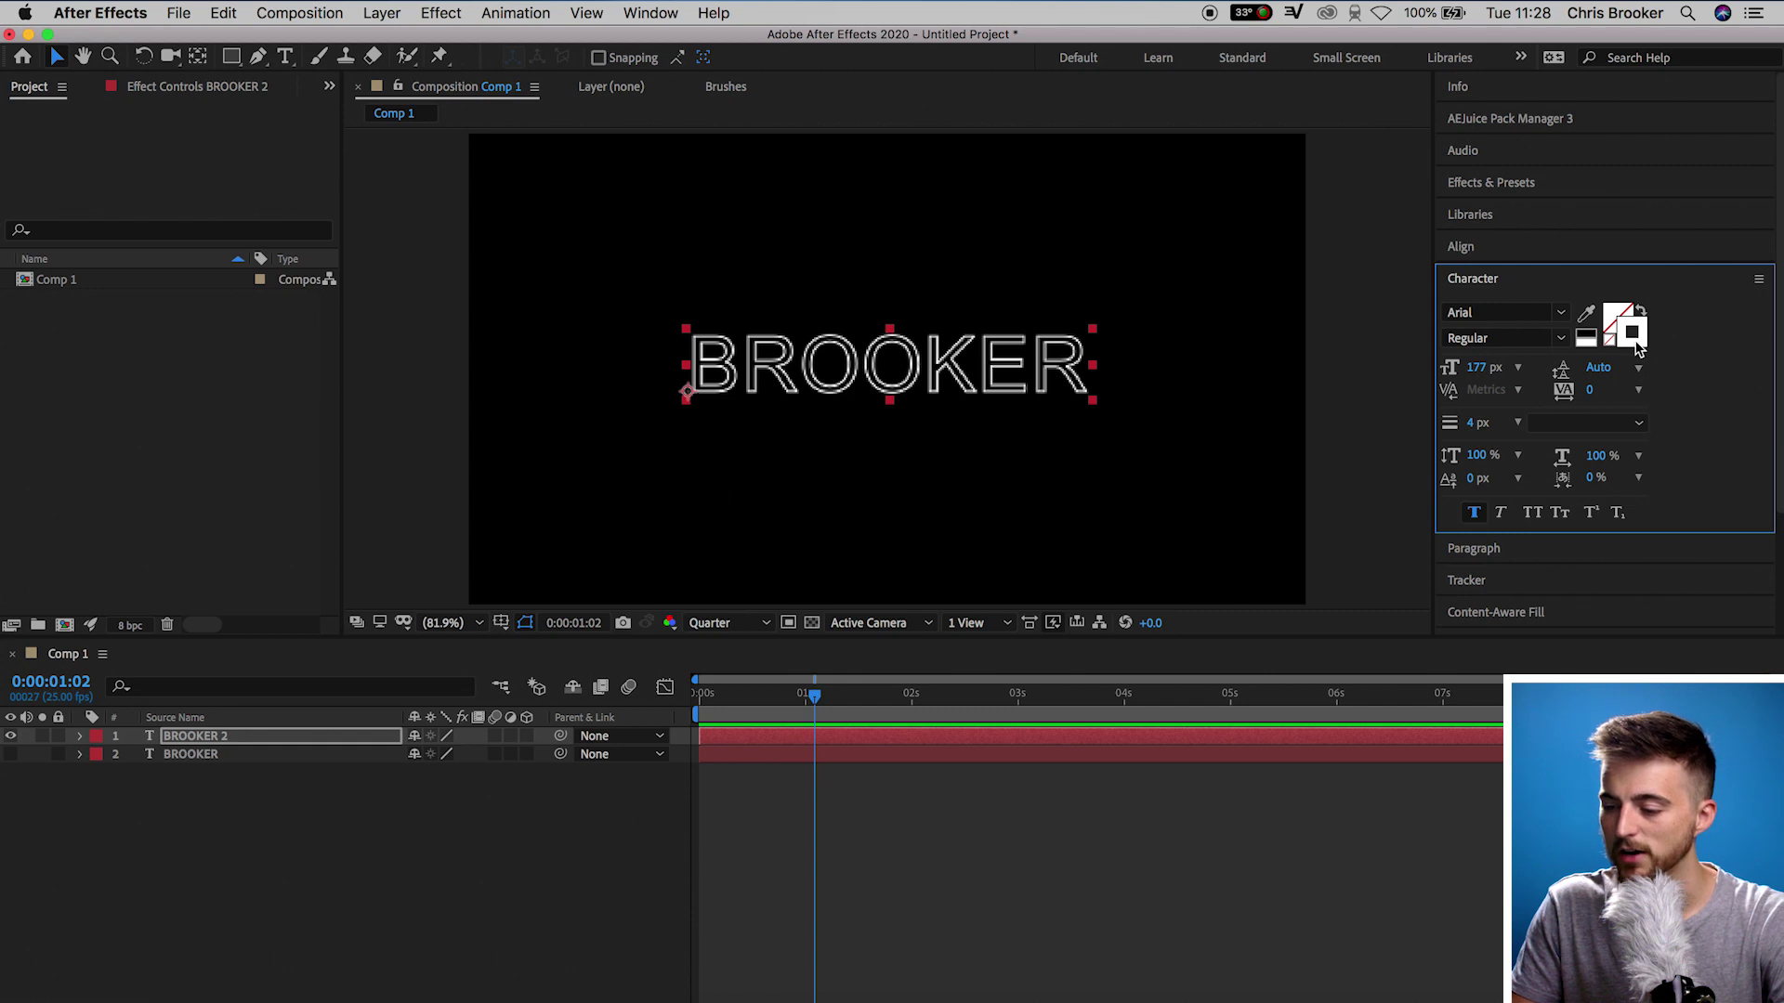
pyautogui.click(1640, 347)
pyautogui.moveTo(1247, 472)
pyautogui.mouseDown()
pyautogui.moveTo(1301, 409)
pyautogui.moveTo(915, 403)
pyautogui.moveTo(1254, 391)
pyautogui.moveTo(956, 275)
pyautogui.mouseUp()
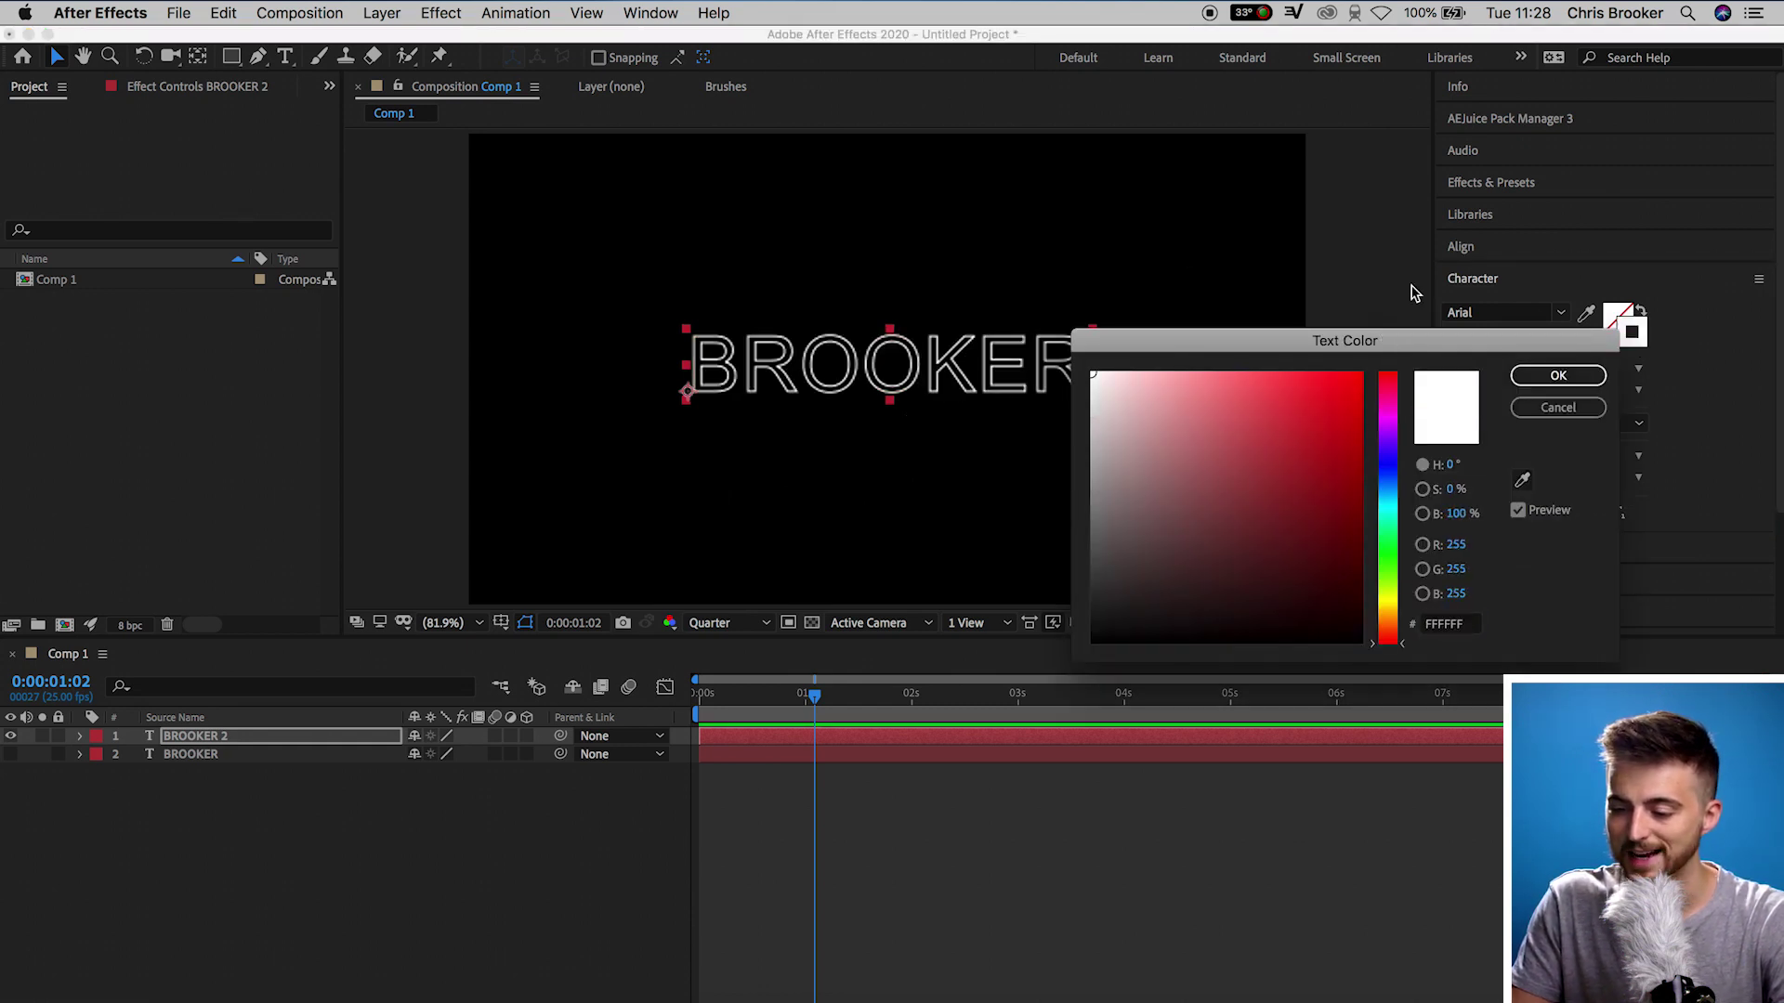
pyautogui.click(1548, 376)
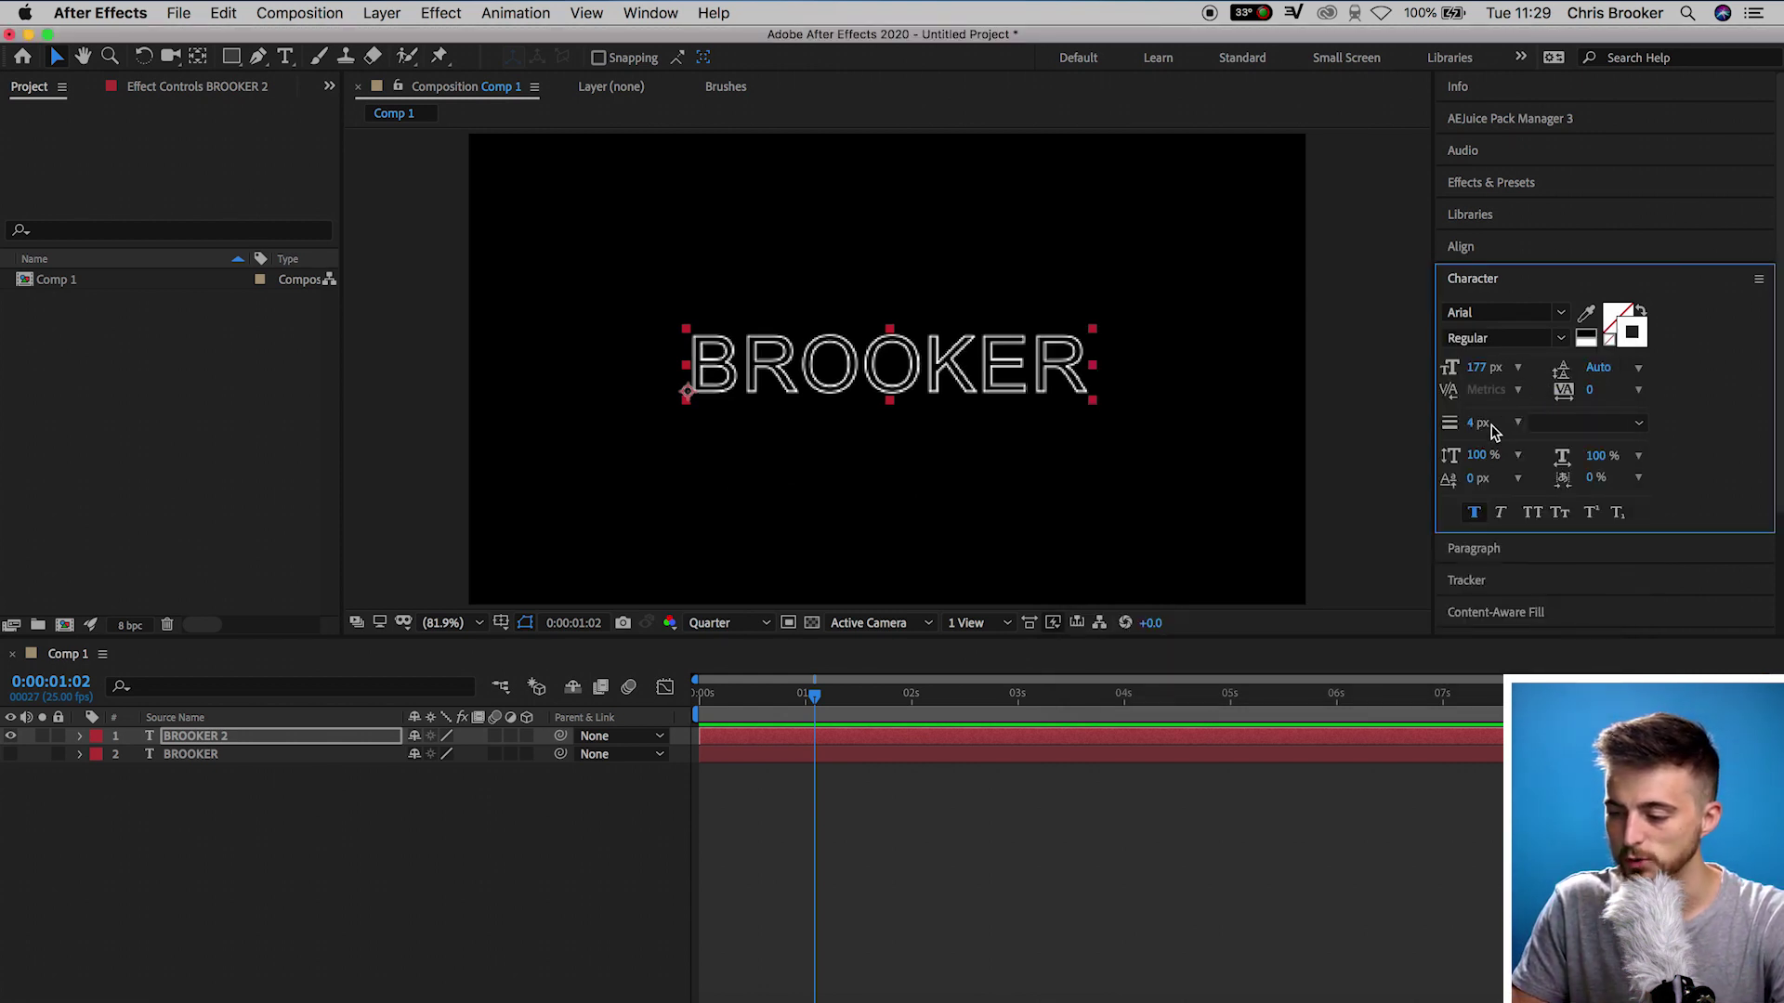
pyautogui.moveTo(1480, 432)
pyautogui.mouseDown()
pyautogui.moveTo(1524, 427)
pyautogui.moveTo(1455, 430)
pyautogui.moveTo(1487, 429)
pyautogui.moveTo(1457, 433)
pyautogui.moveTo(1471, 440)
pyautogui.mouseUp()
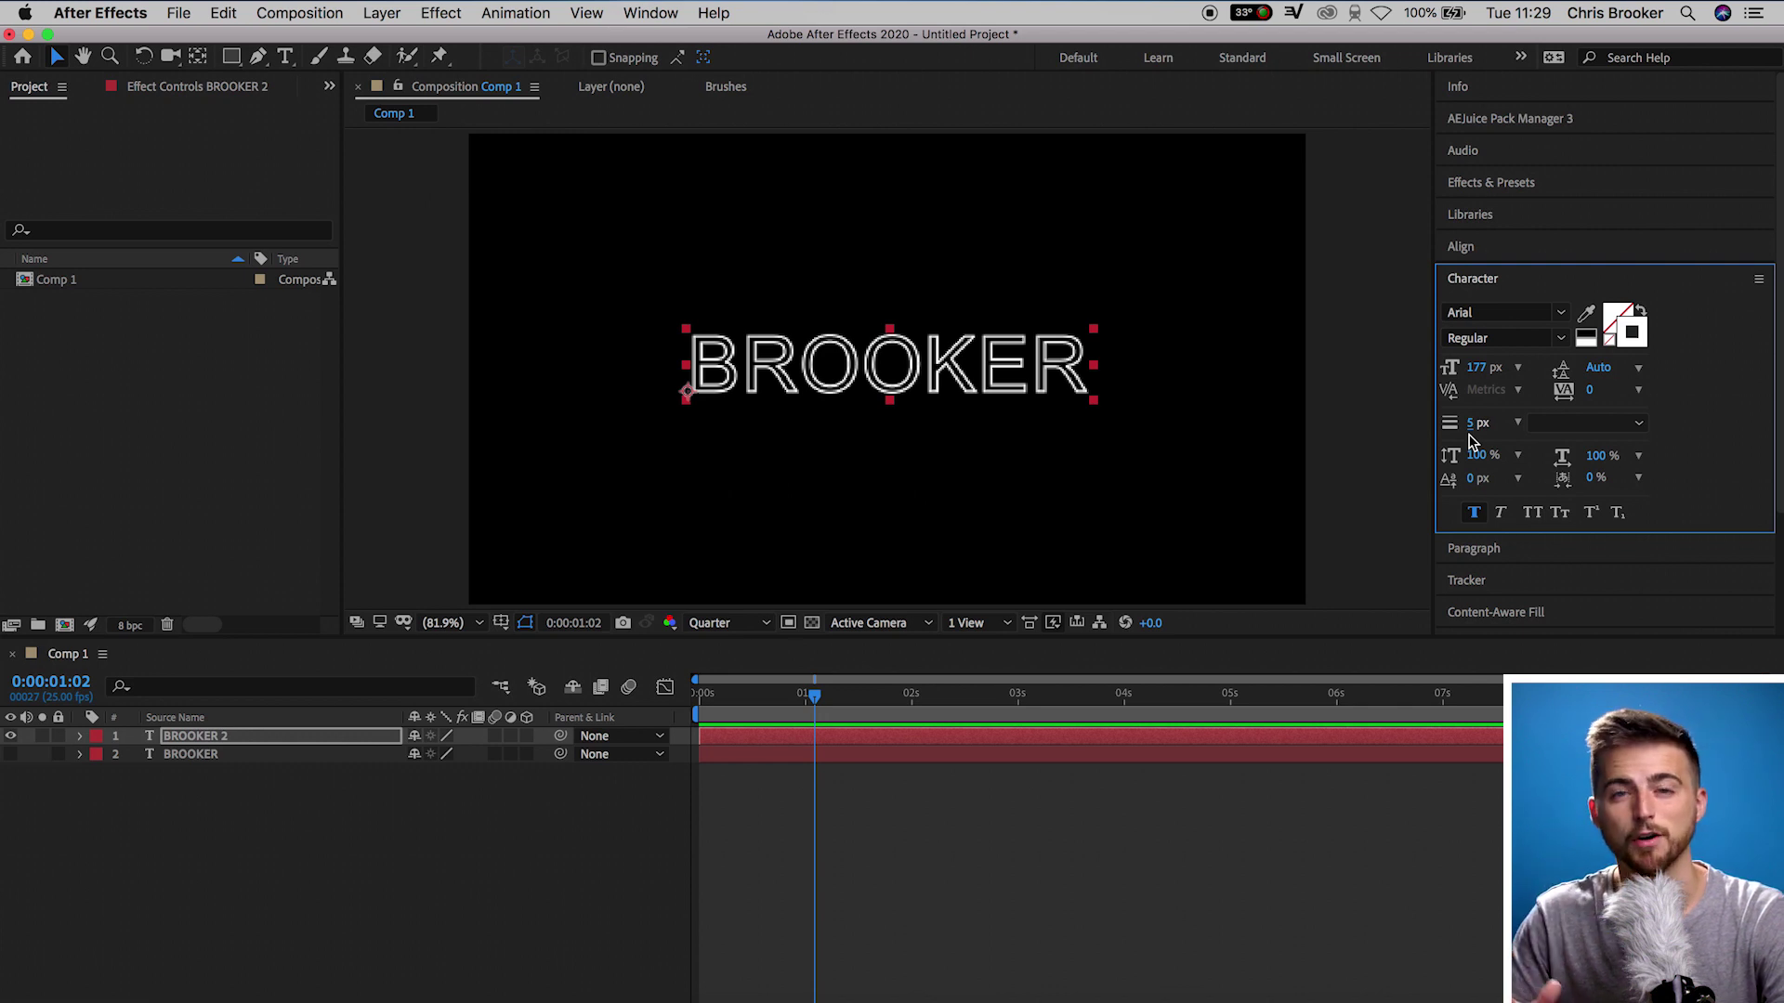
# - Make the filled BROOKER layer visible again and return the playhead to the start
pyautogui.click(10, 755)
pyautogui.click(9, 755)
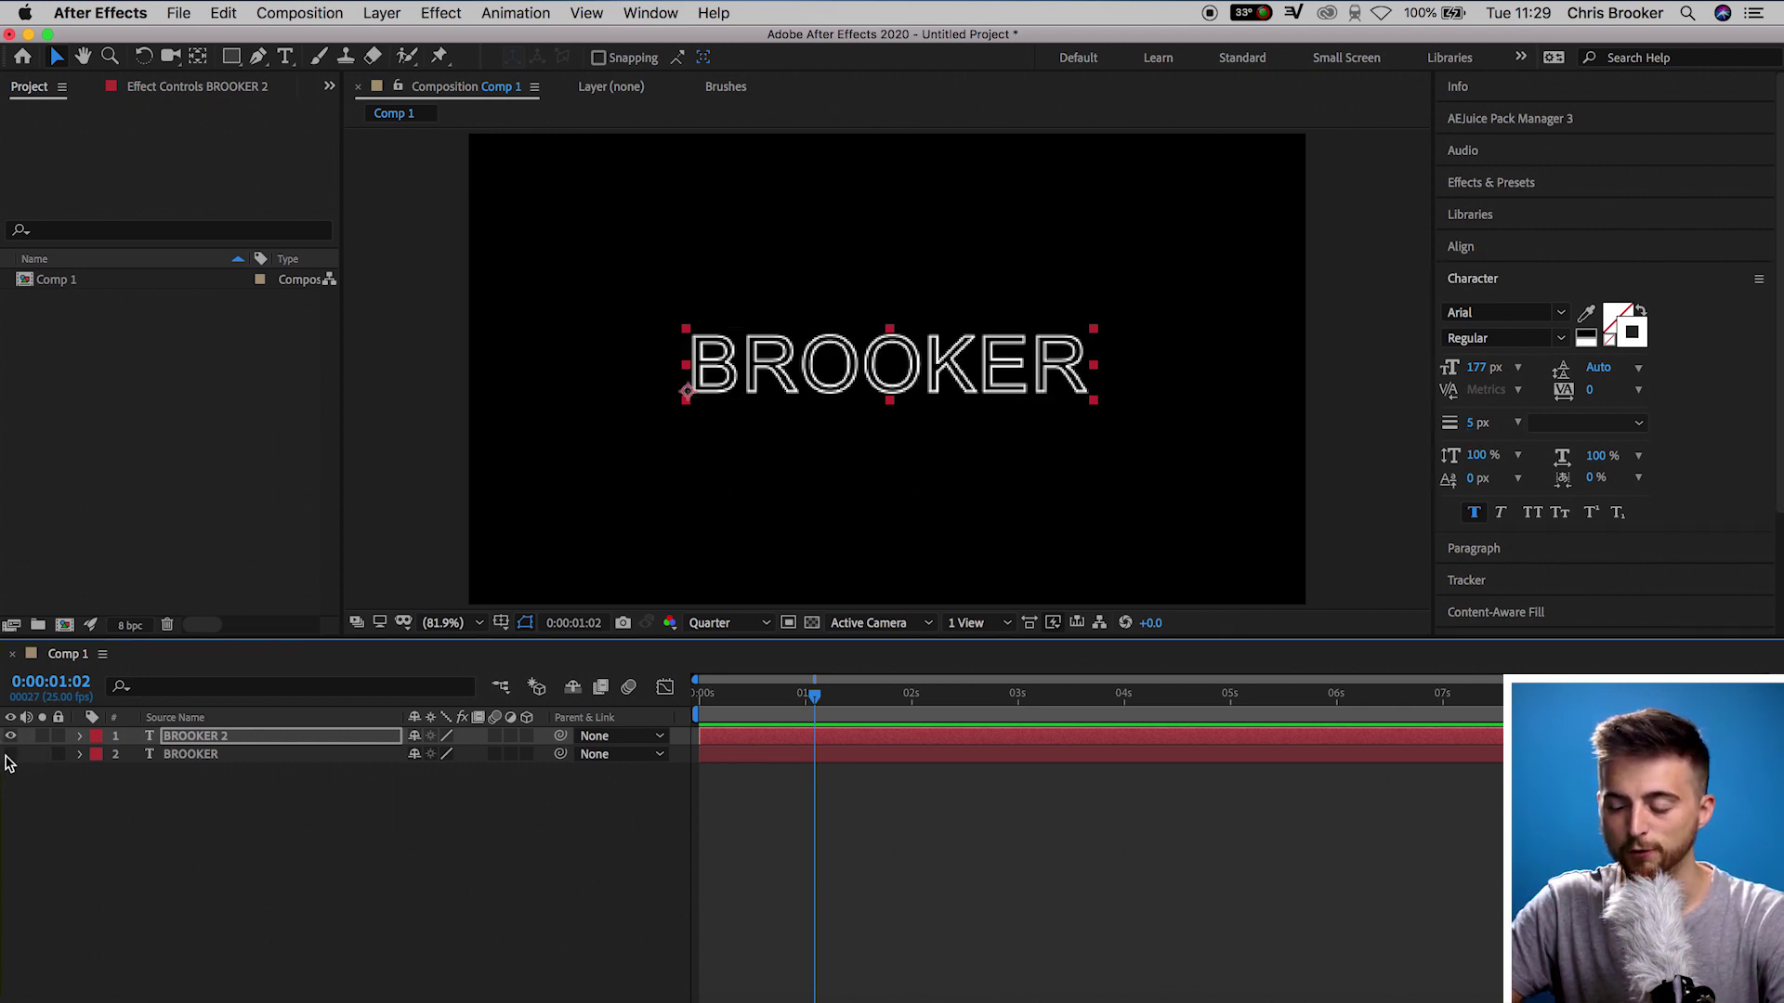
pyautogui.click(8, 756)
pyautogui.click(8, 756)
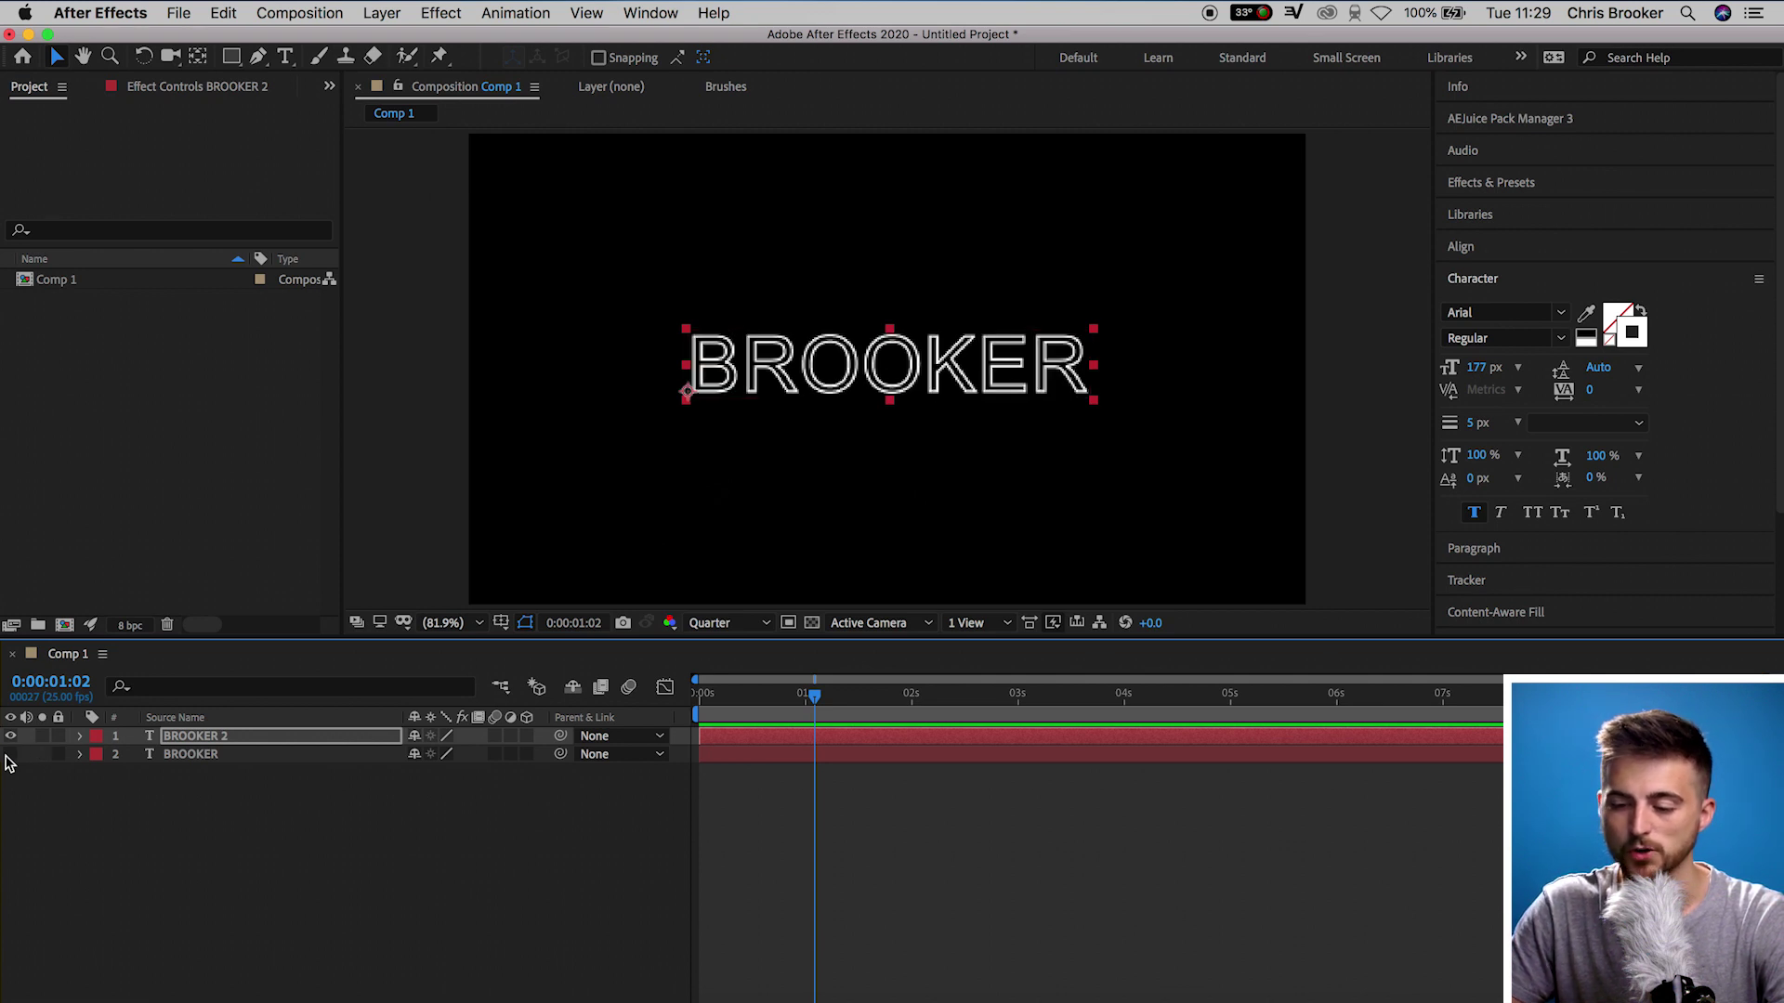
pyautogui.click(9, 755)
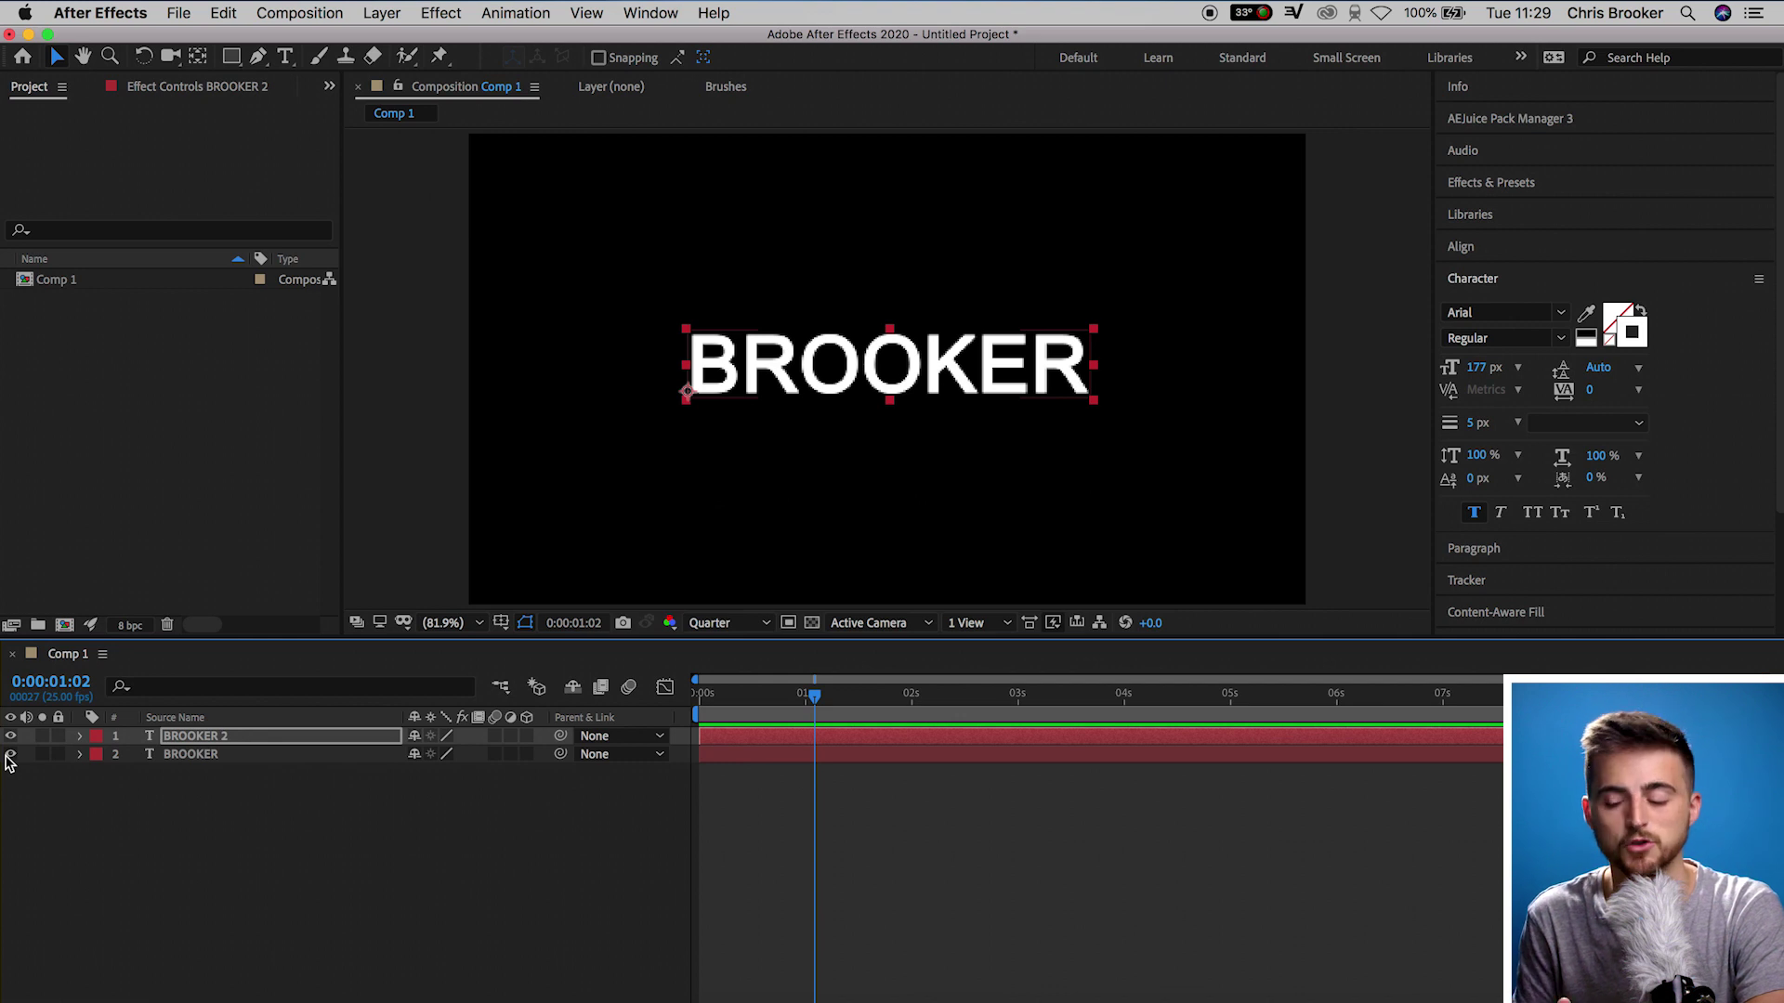
pyautogui.moveTo(786, 704); pyautogui.dragTo(522, 808)
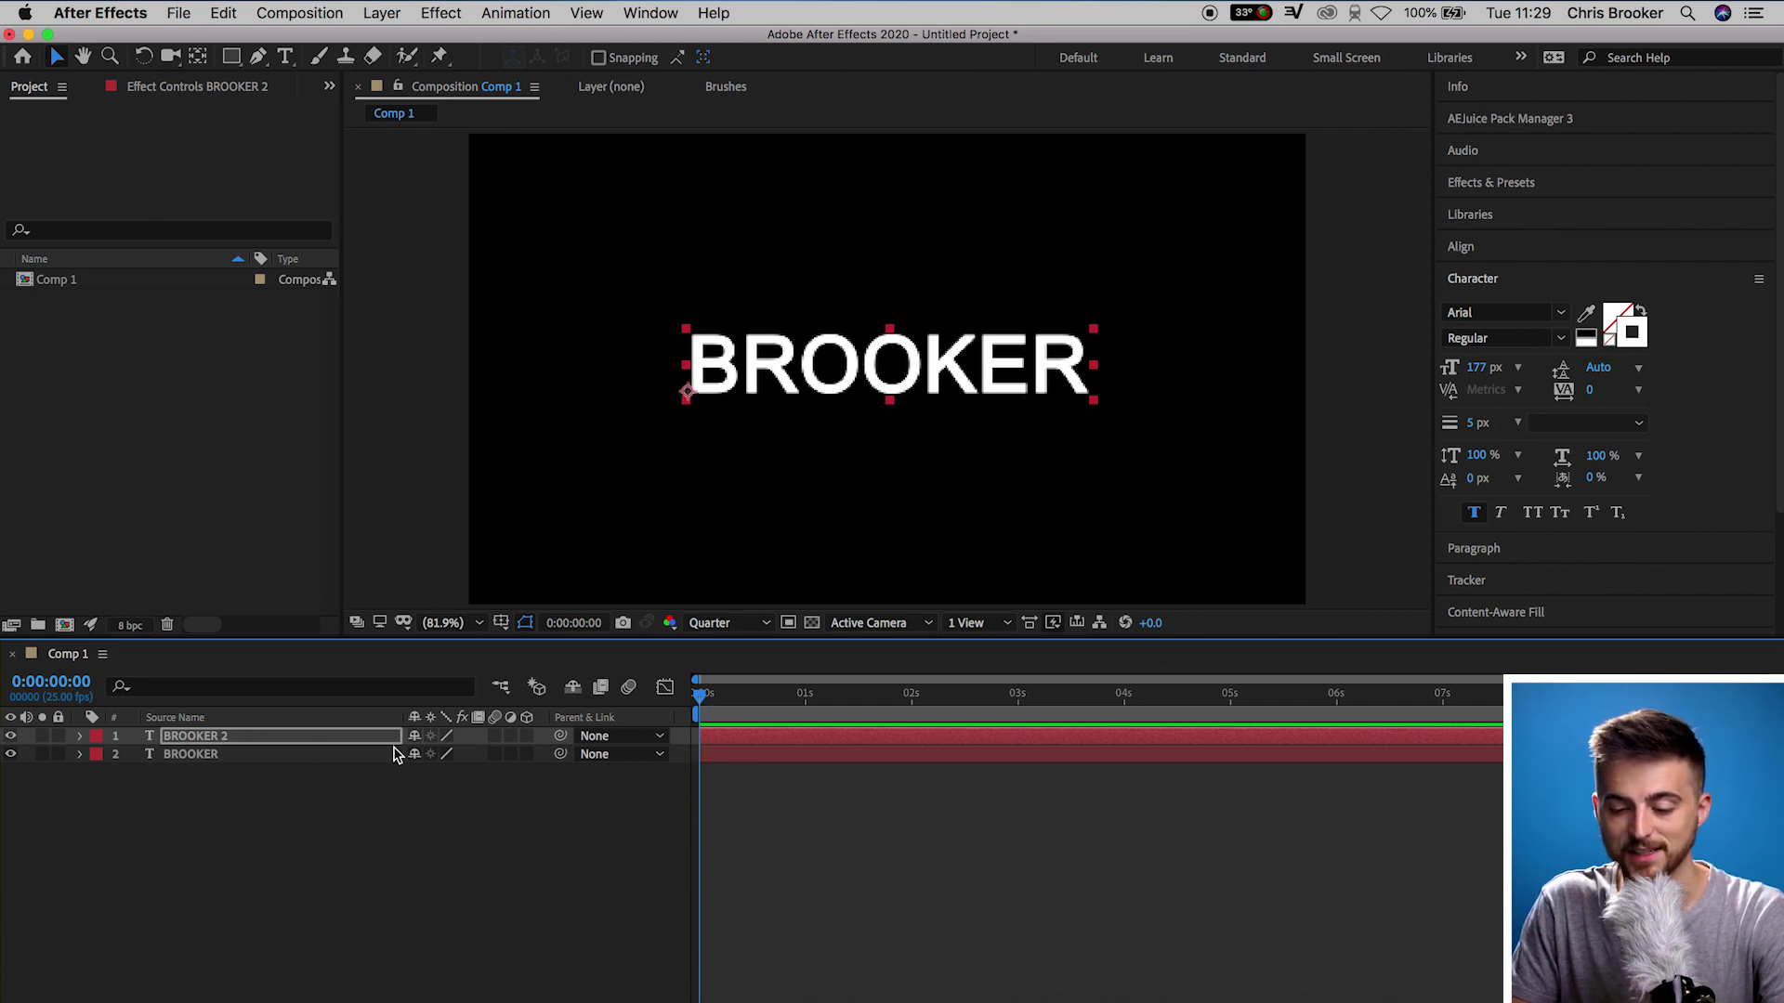
# - Move the filled BROOKER layer above BROOKER 2 and add an Opacity keyframe at 1 s
pyautogui.click(283, 751)
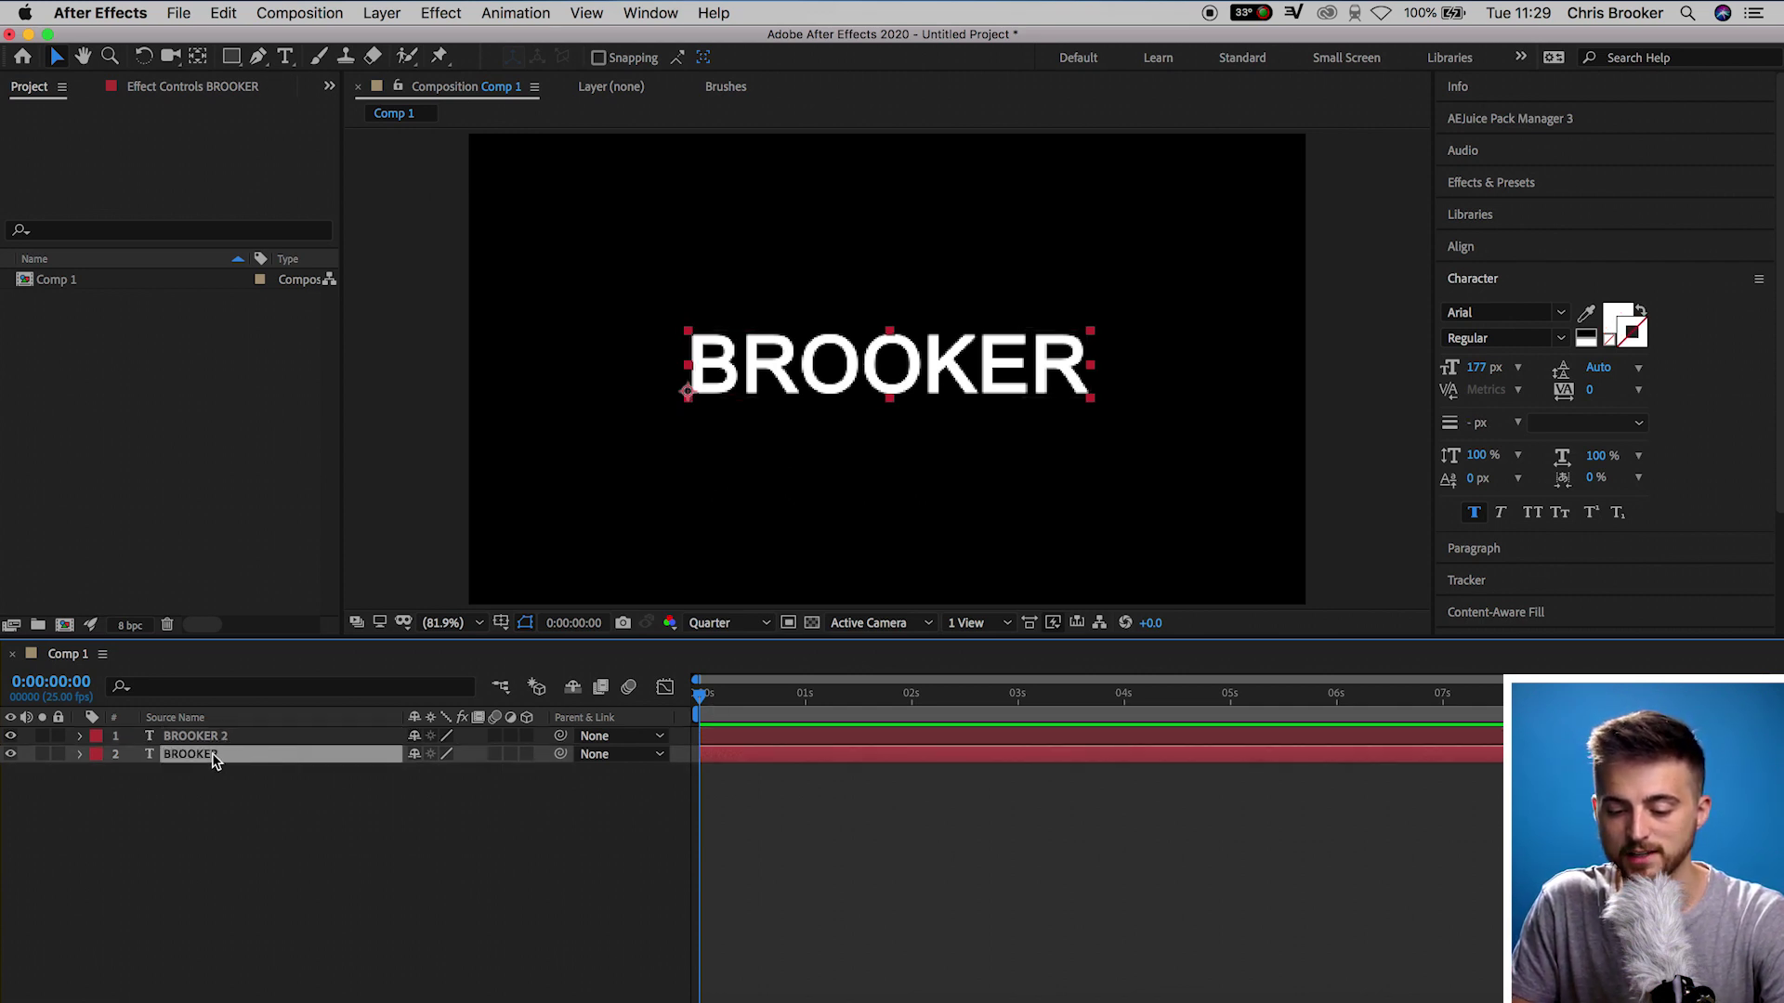
pyautogui.moveTo(213, 762); pyautogui.dragTo(223, 736)
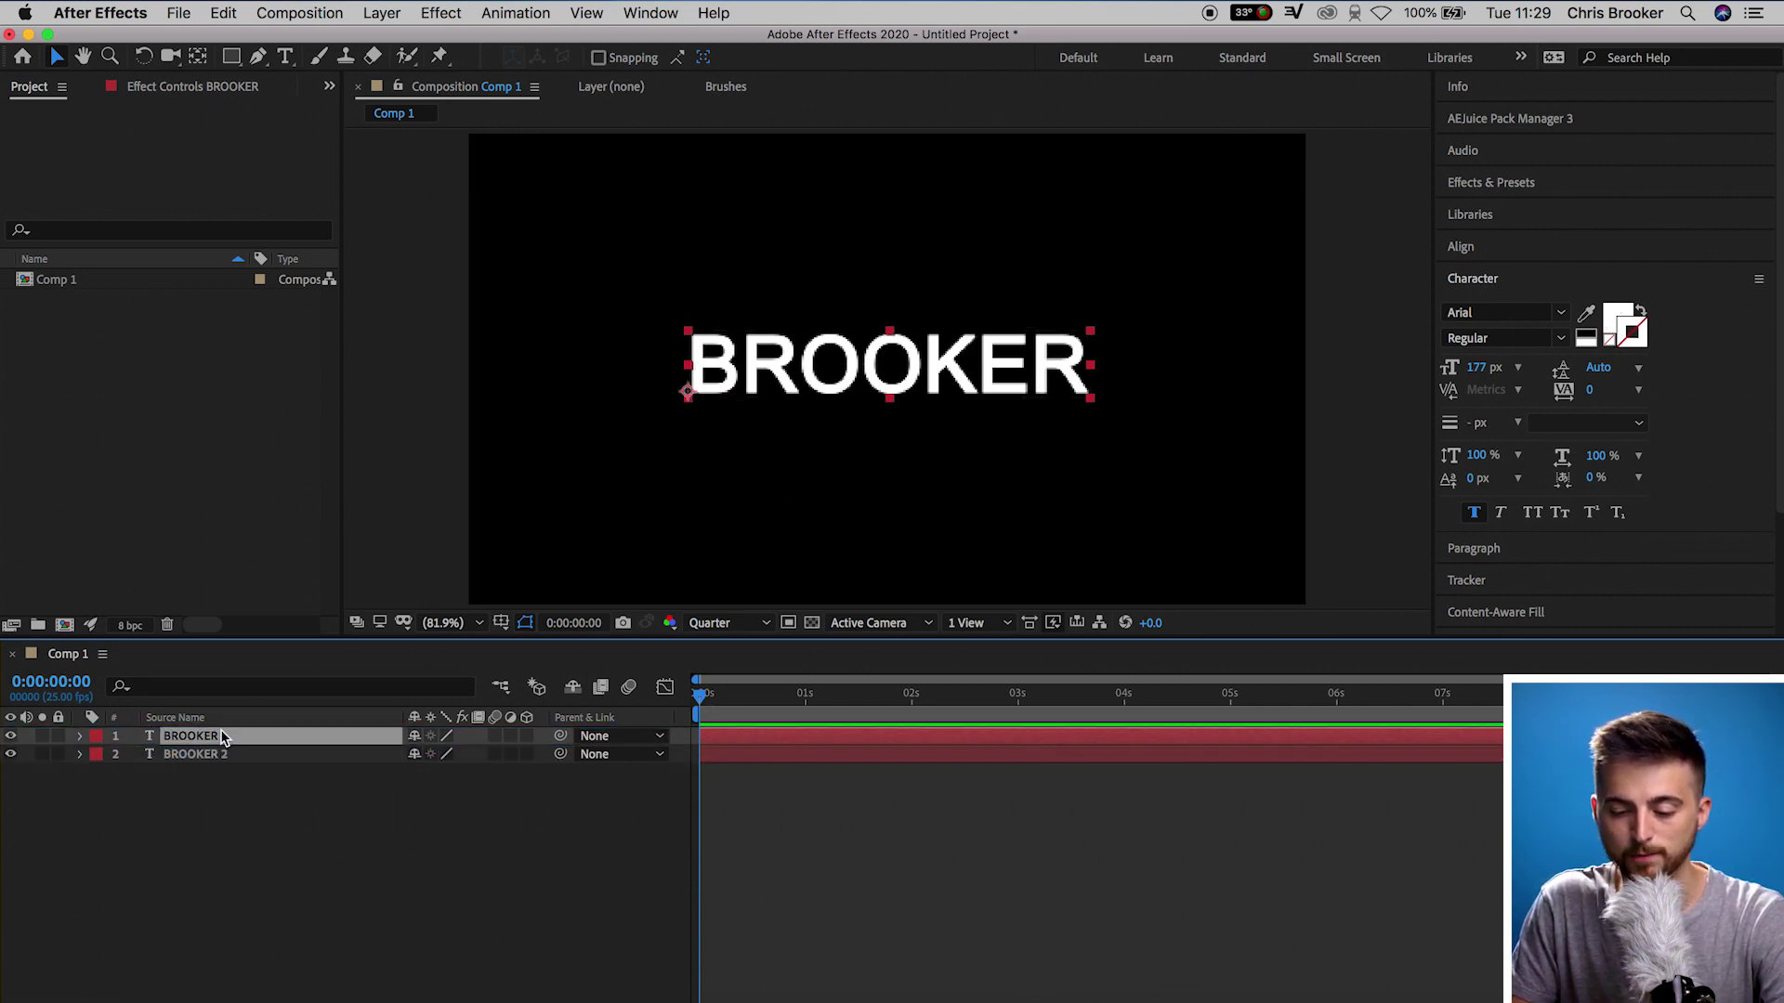
pyautogui.click(10, 736)
pyautogui.click(10, 736)
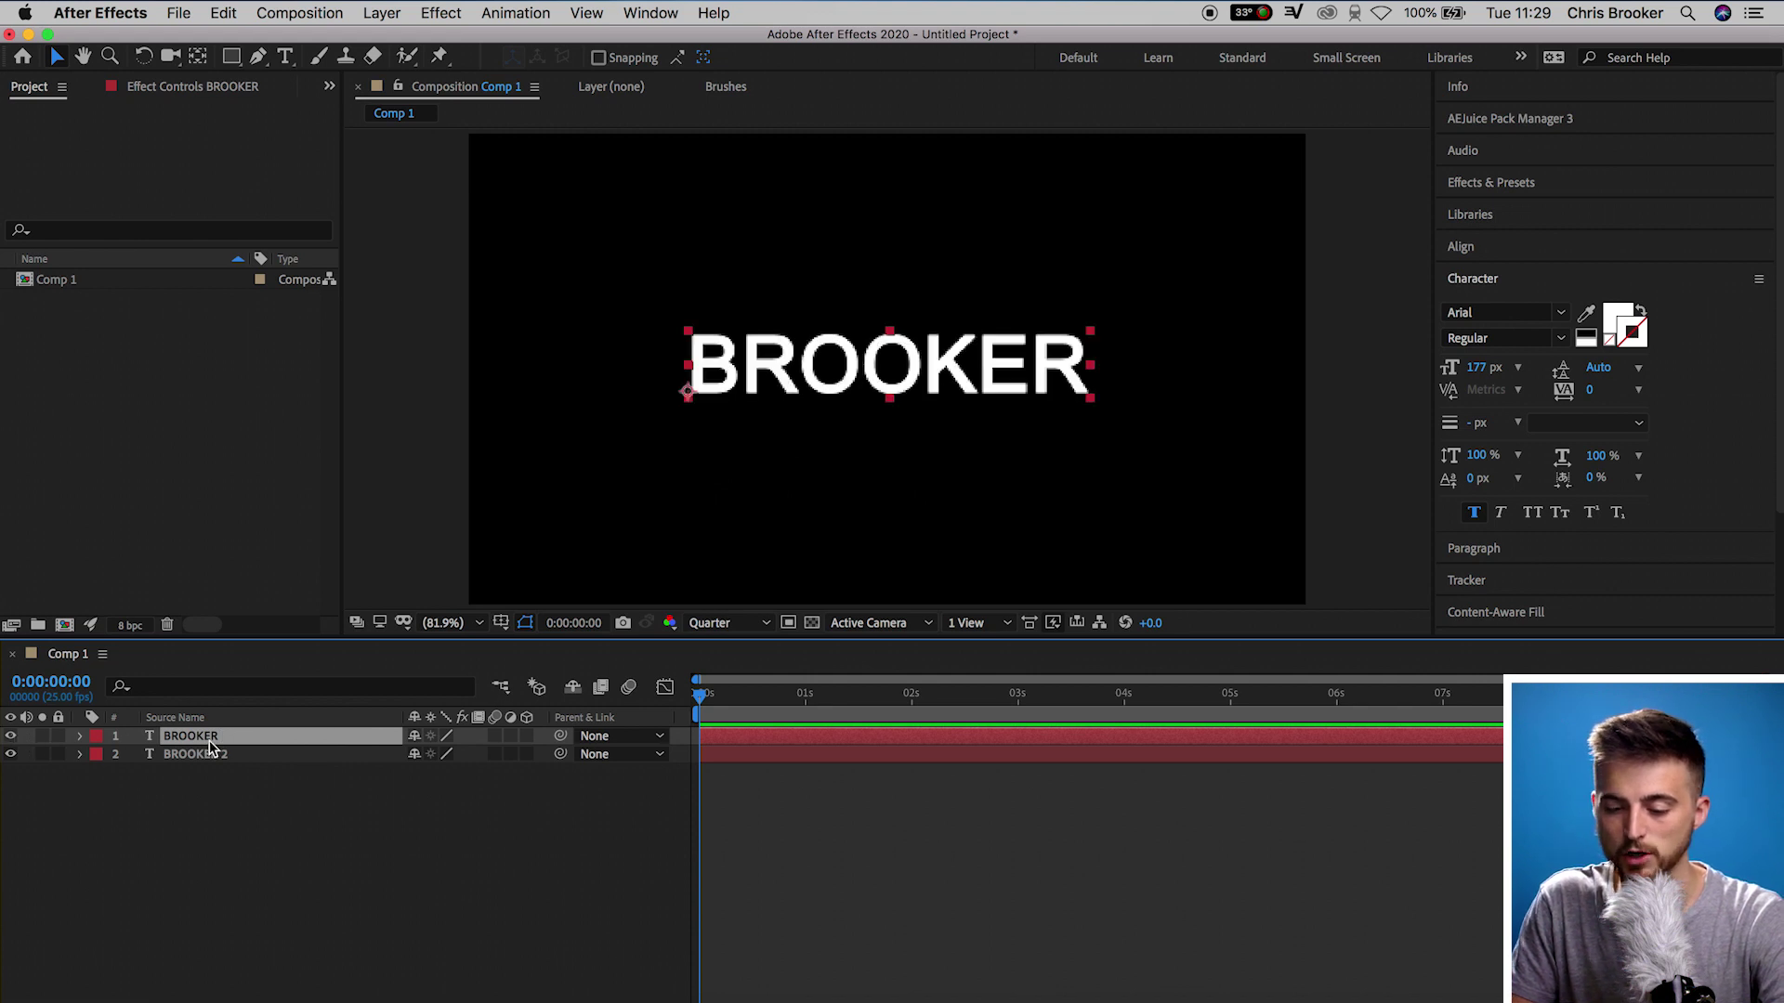
pyautogui.press('t')
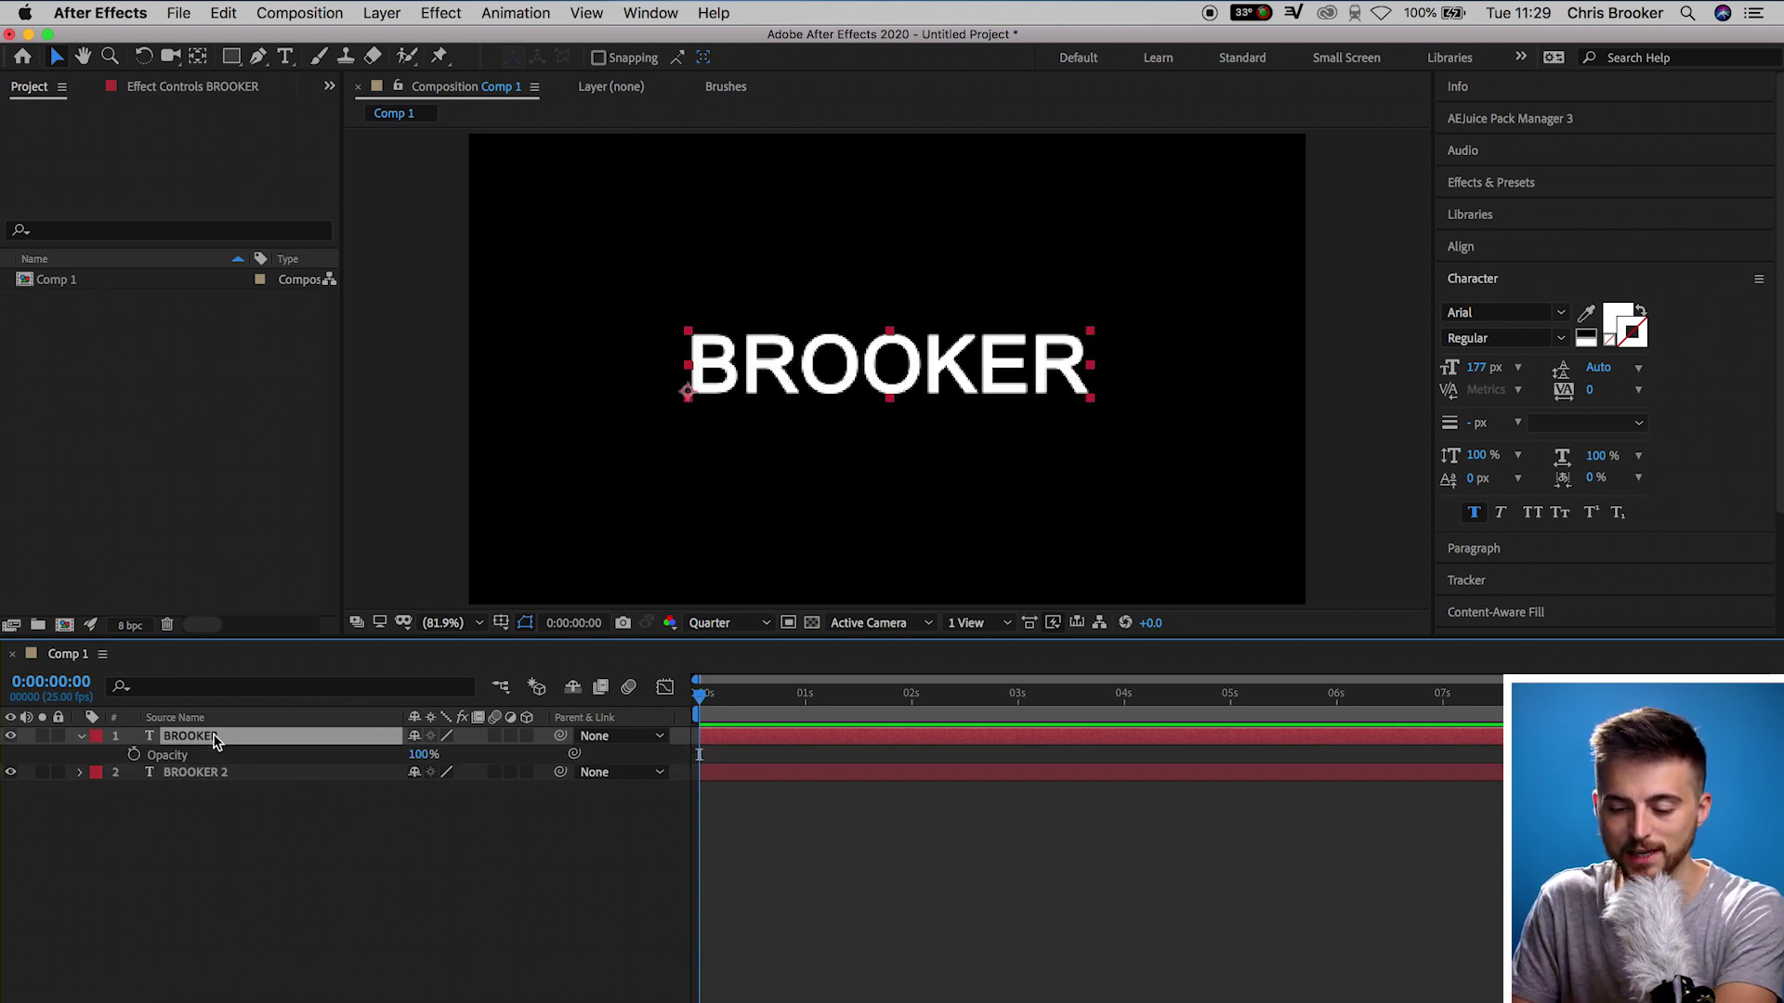
pyautogui.moveTo(744, 711); pyautogui.dragTo(804, 697)
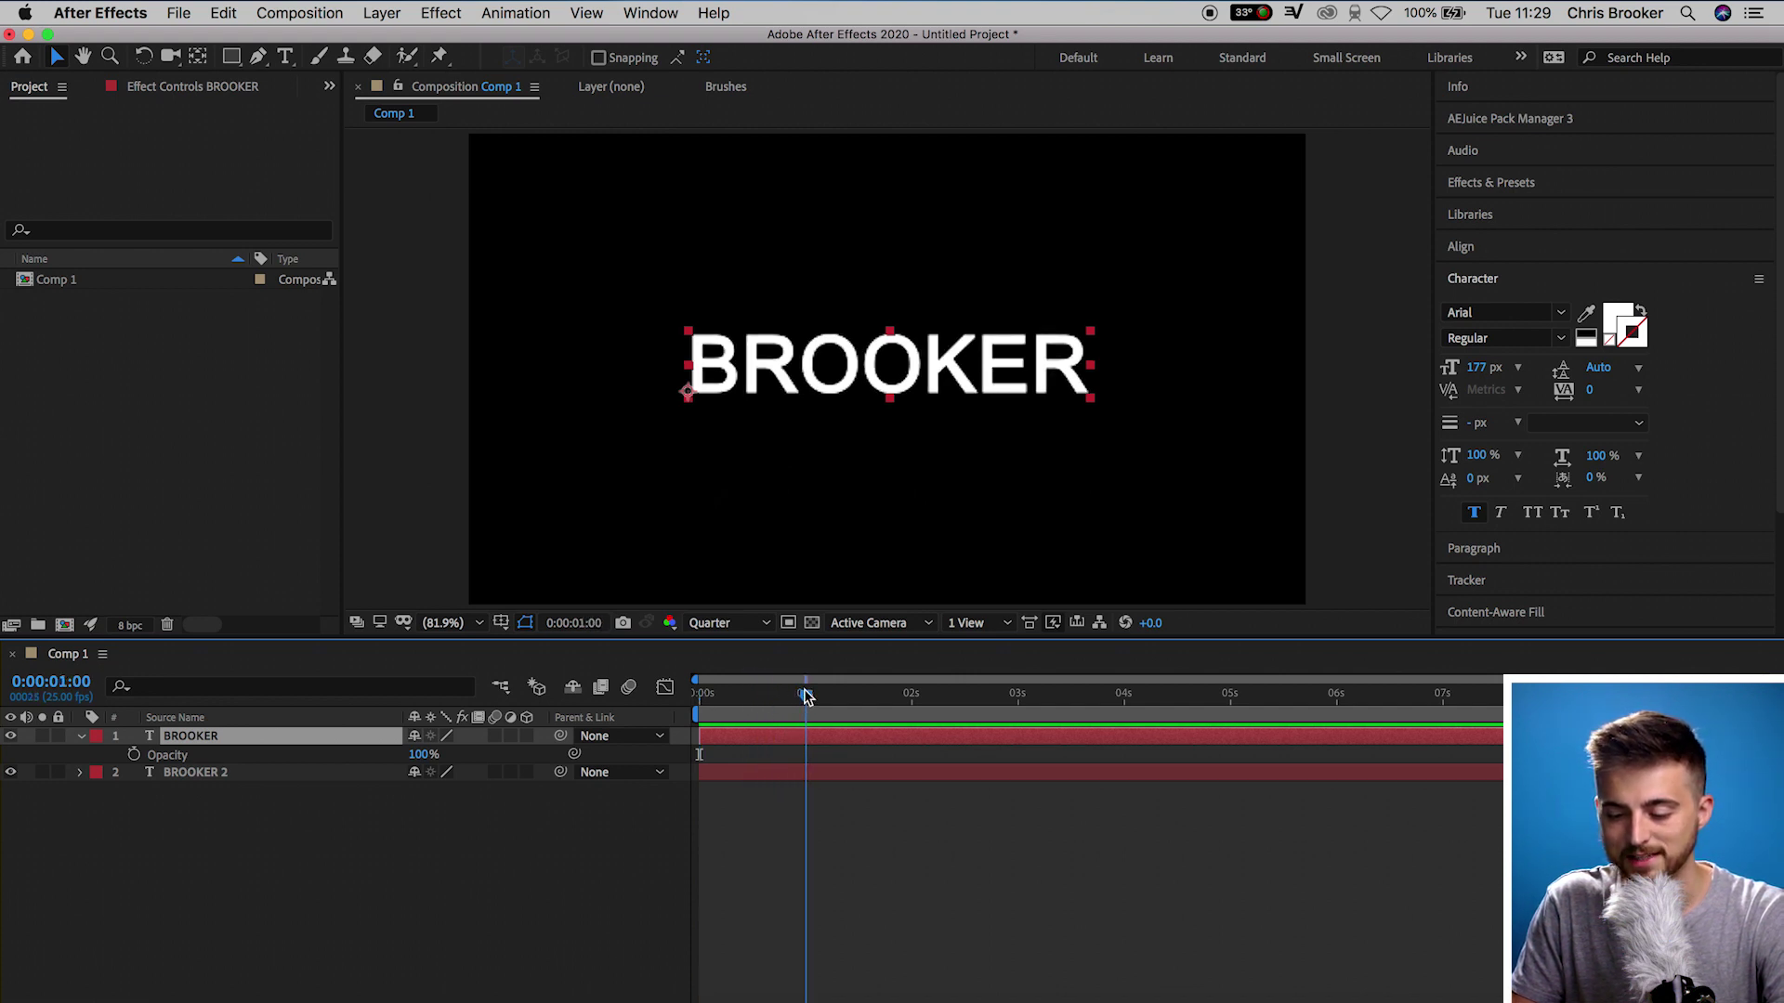
pyautogui.click(135, 757)
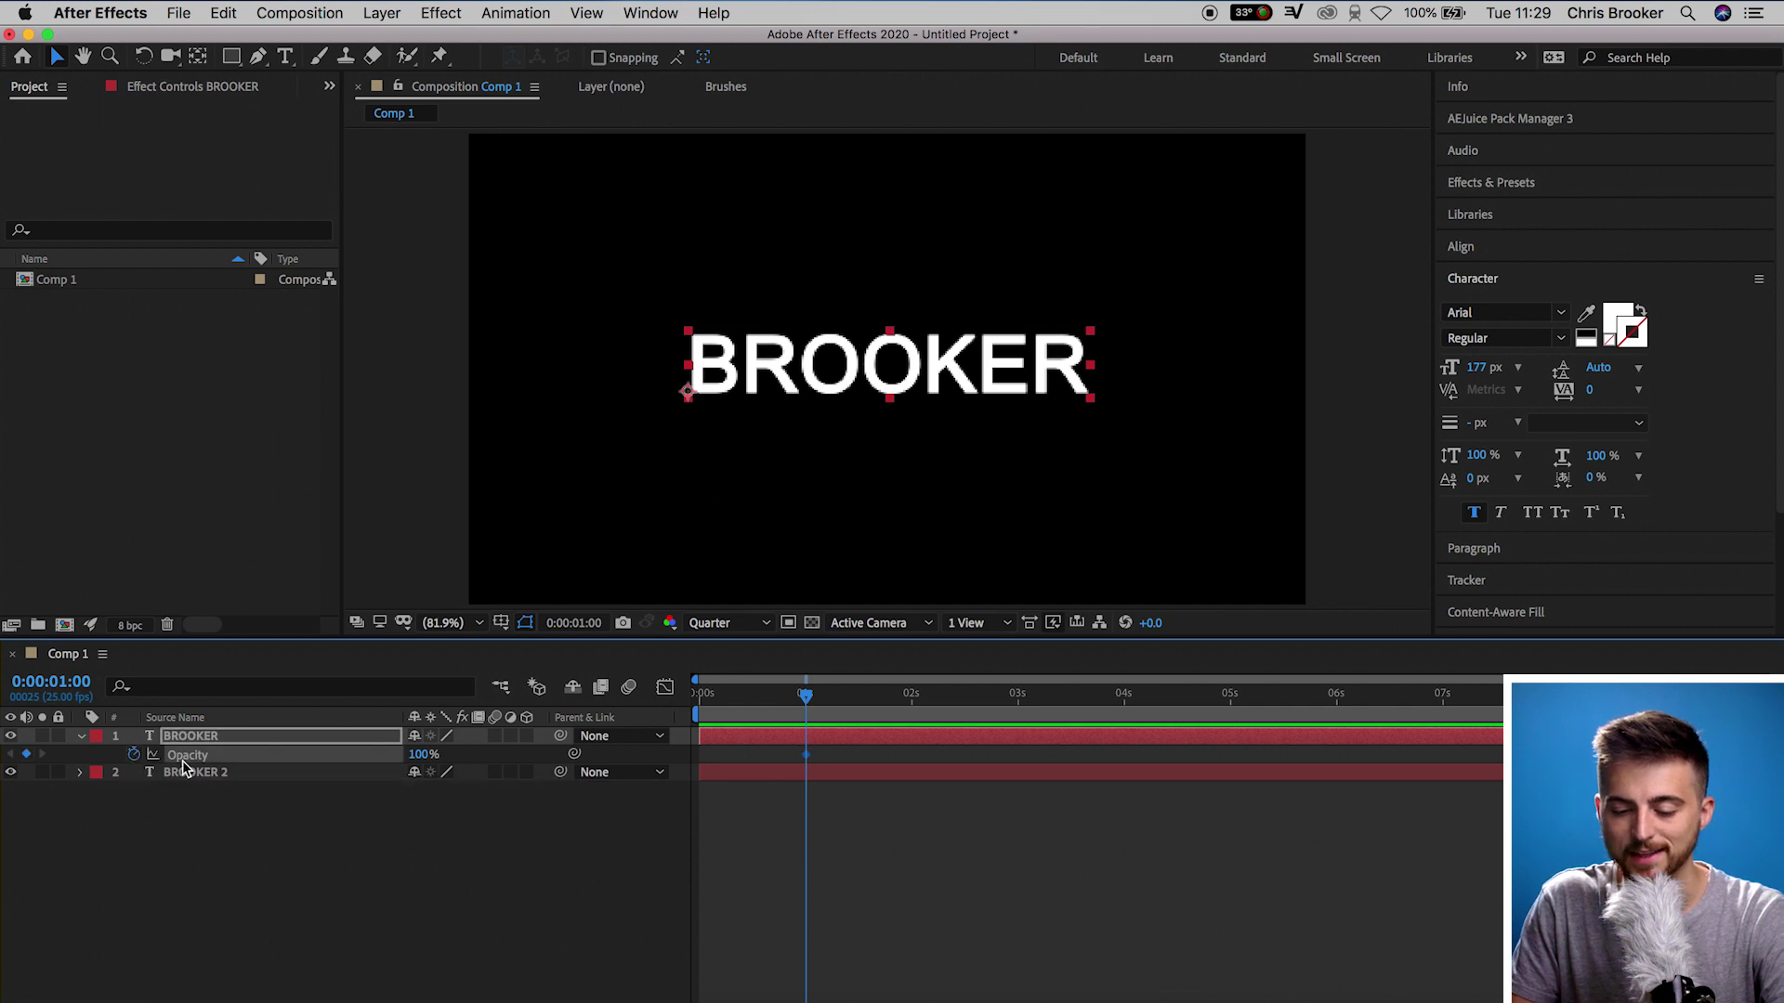
# - Key Opacity to 0% one frame later and back to 100% on the next frame
pyautogui.click(866, 804)
pyautogui.press(';')
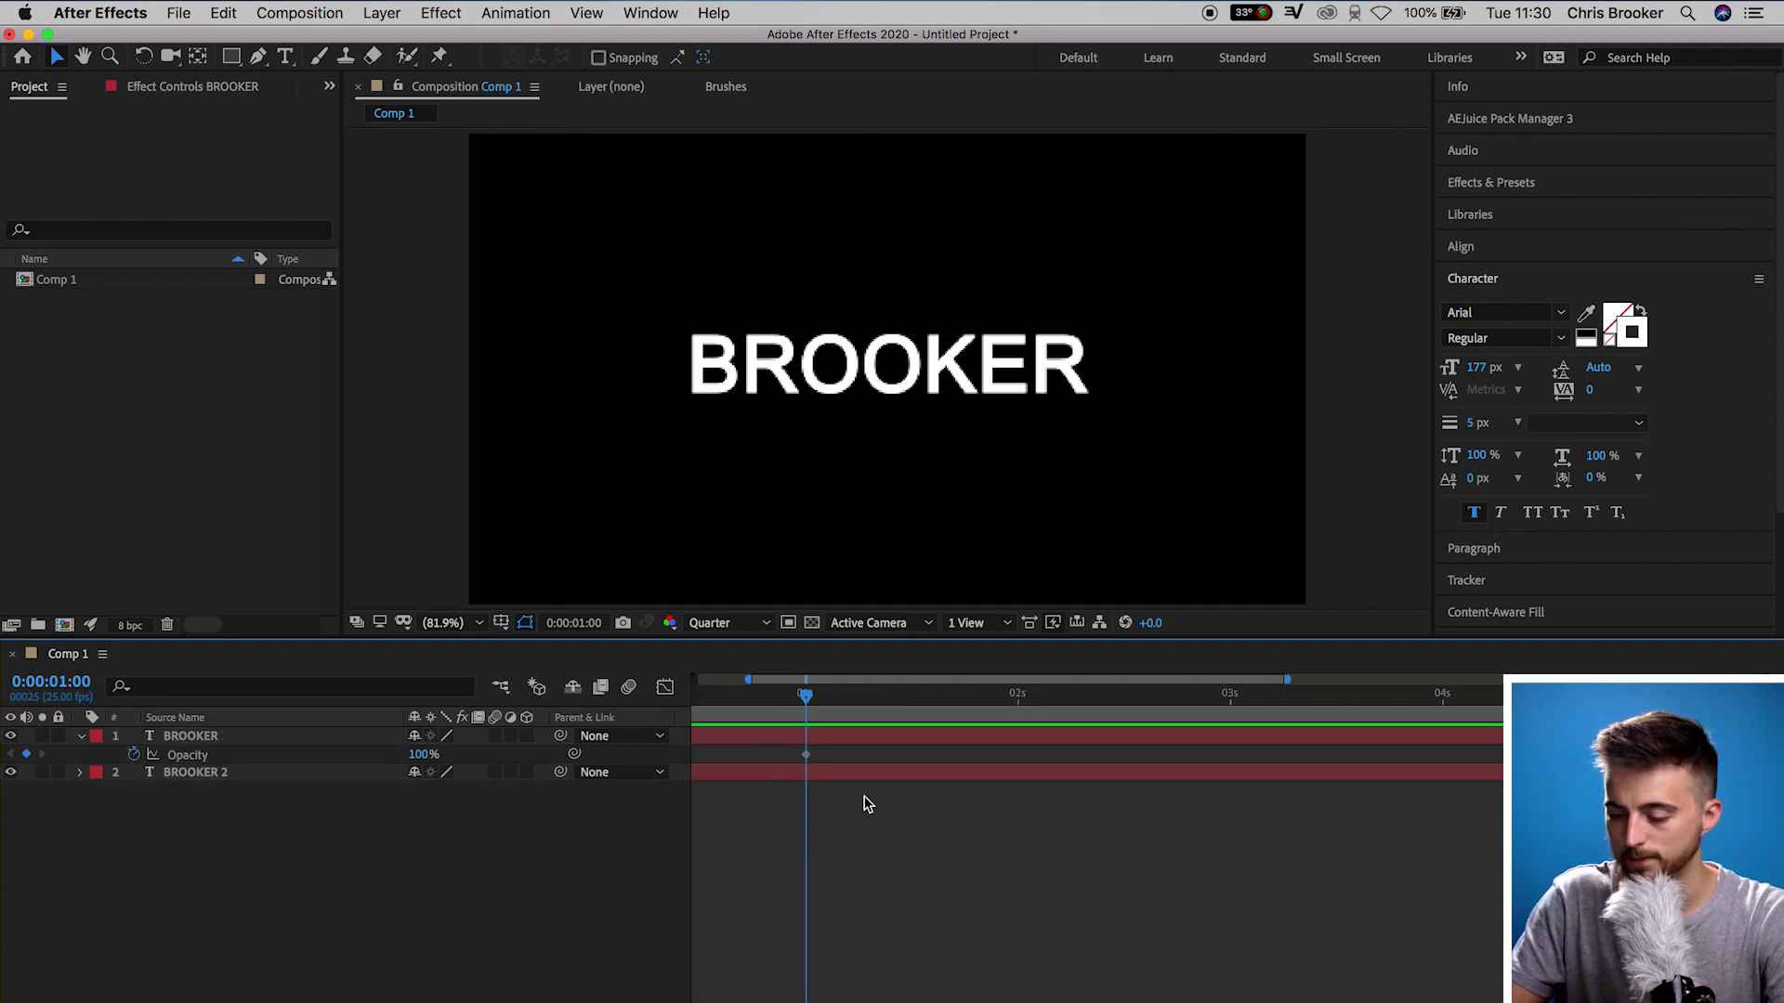
pyautogui.click(815, 695)
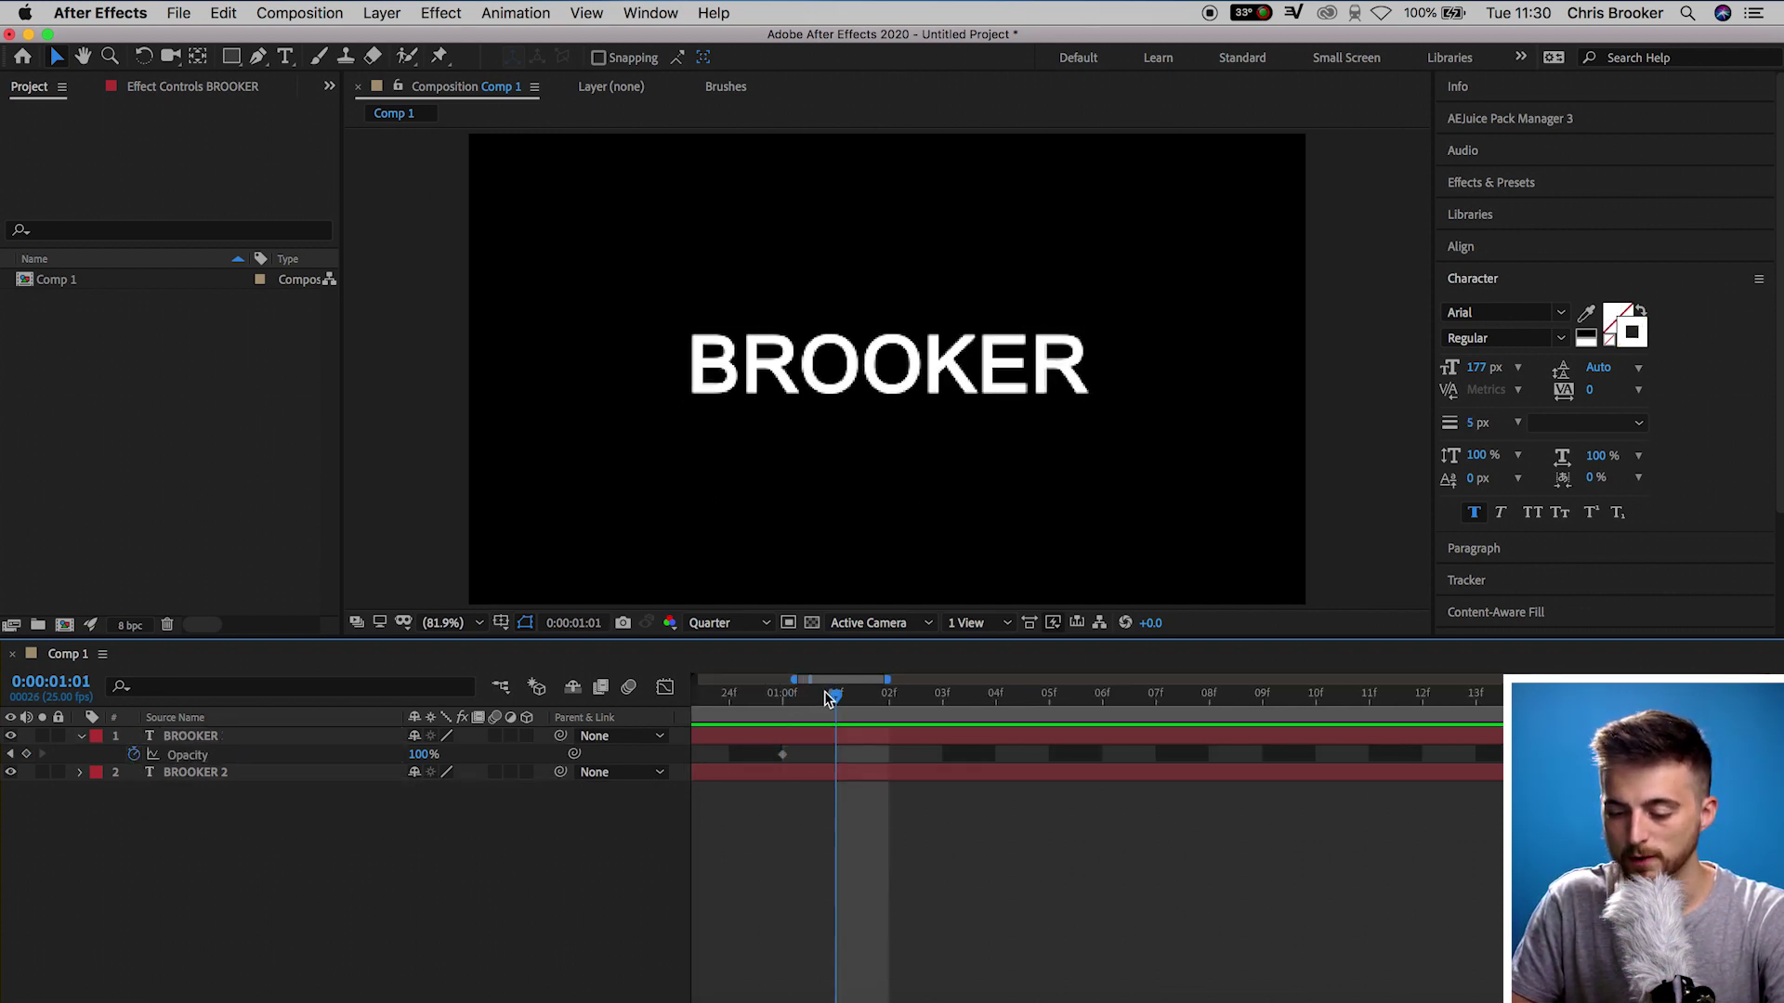
pyautogui.click(423, 754)
pyautogui.write('0')
pyautogui.press('Return')
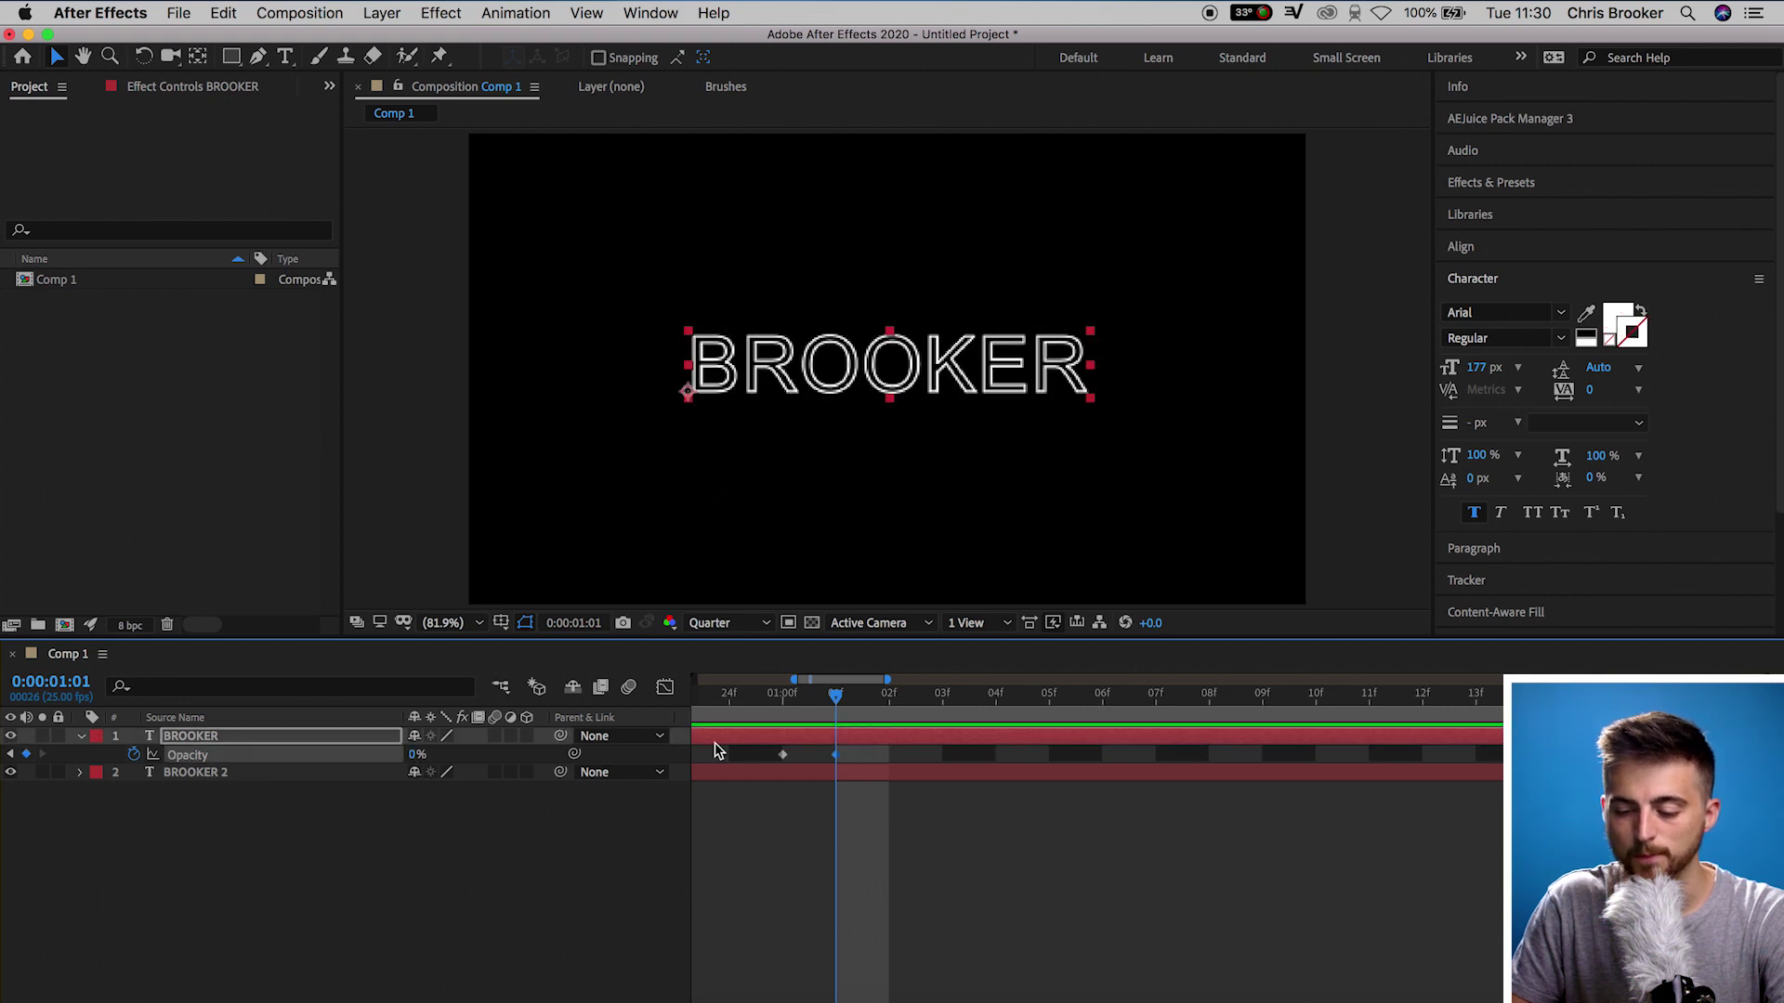
pyautogui.click(885, 715)
pyautogui.click(424, 754)
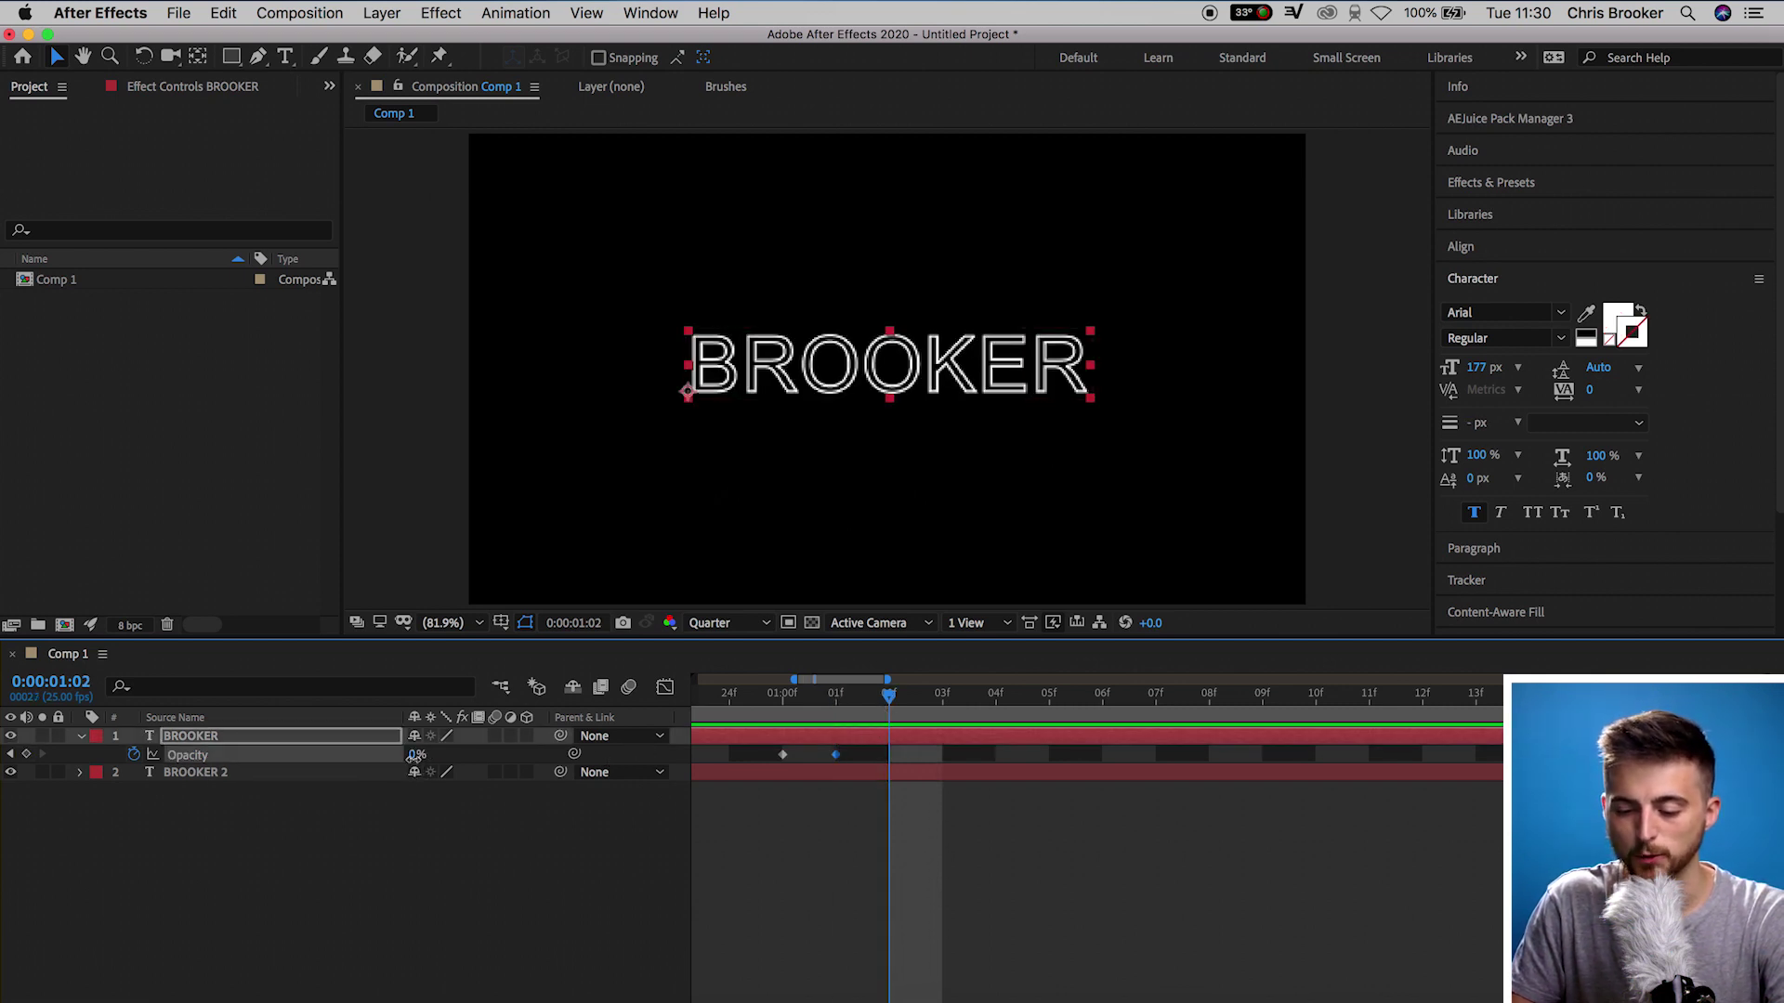
pyautogui.write('100')
pyautogui.press('Return')
pyautogui.click(885, 814)
pyautogui.press('-')
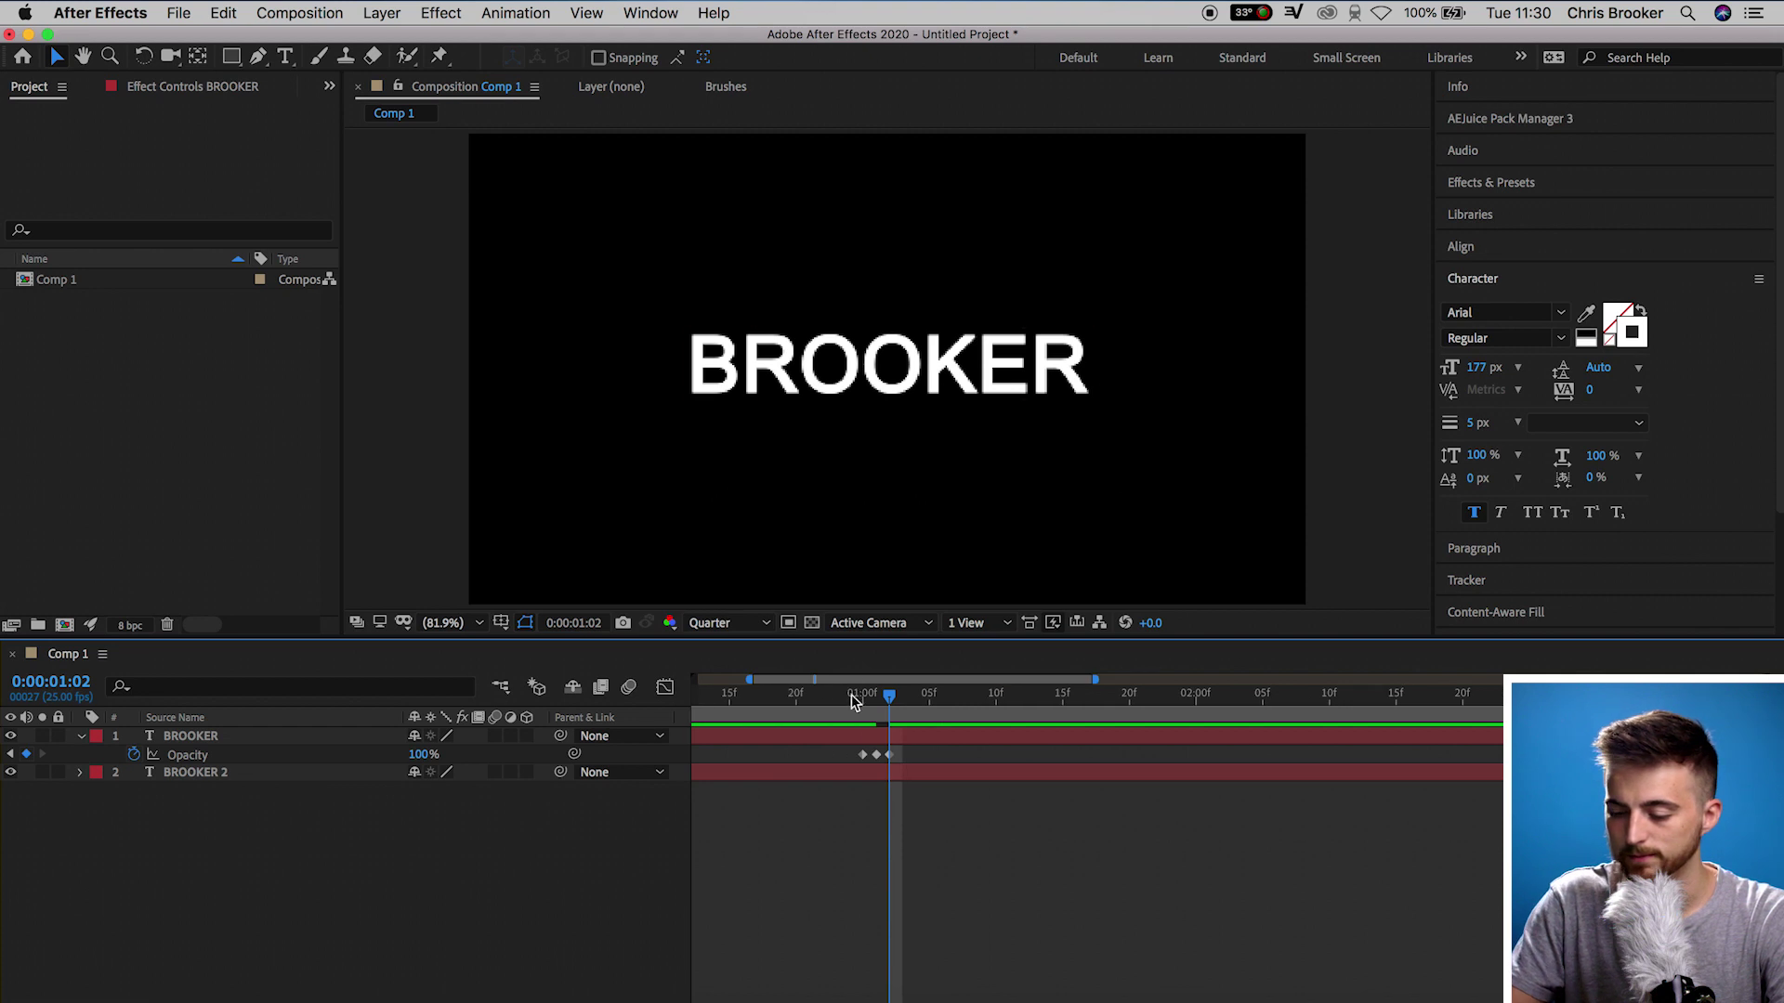
pyautogui.click(829, 706)
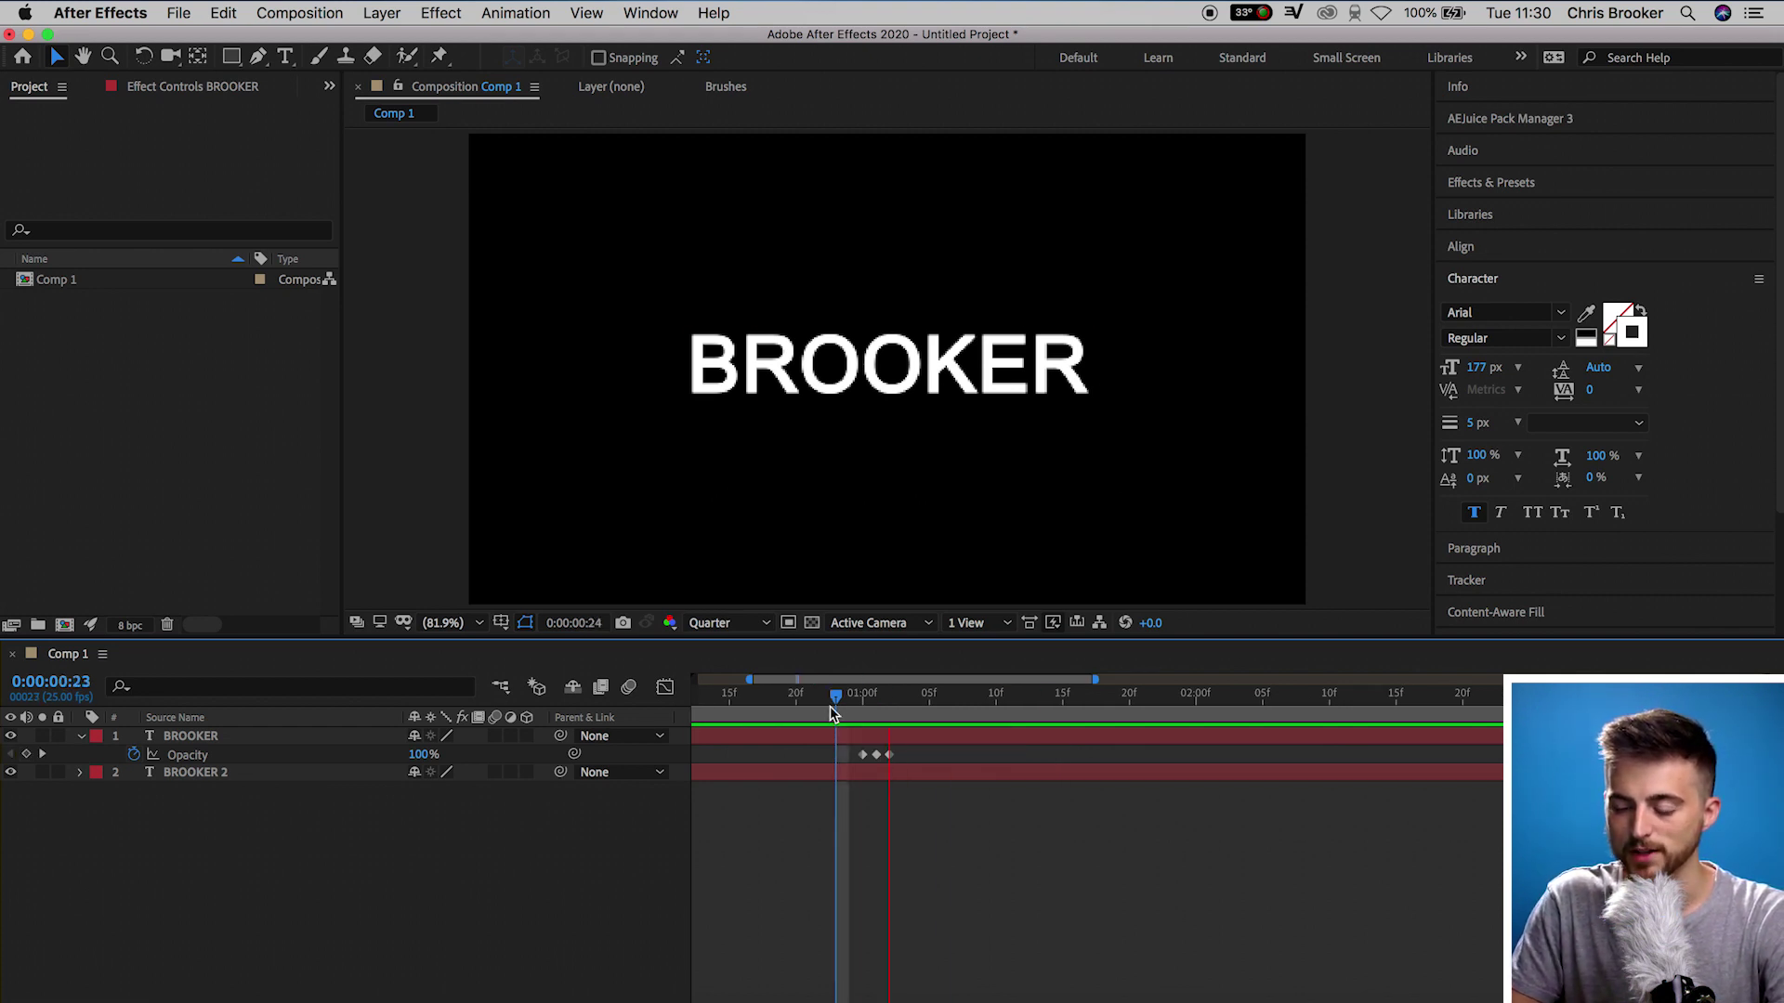
# - Select the blink keyframes and paste copies at four successively later times
pyautogui.press('space')
pyautogui.press(';')
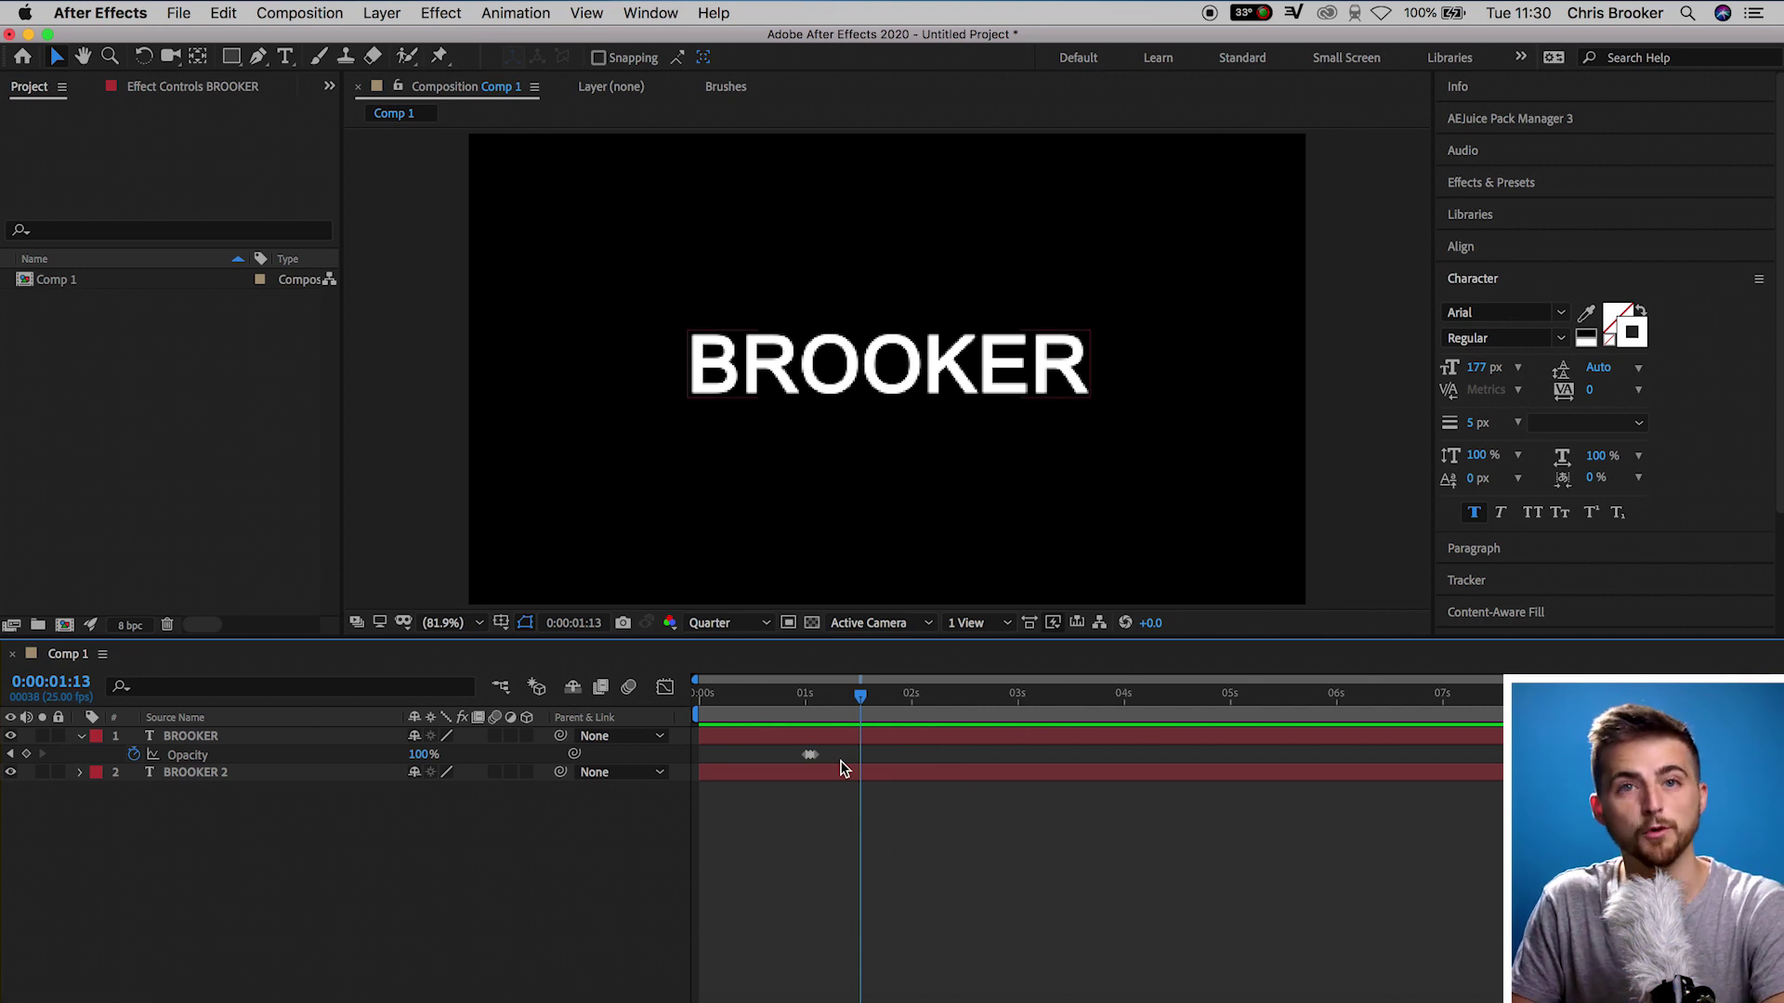
pyautogui.moveTo(851, 761); pyautogui.dragTo(783, 750)
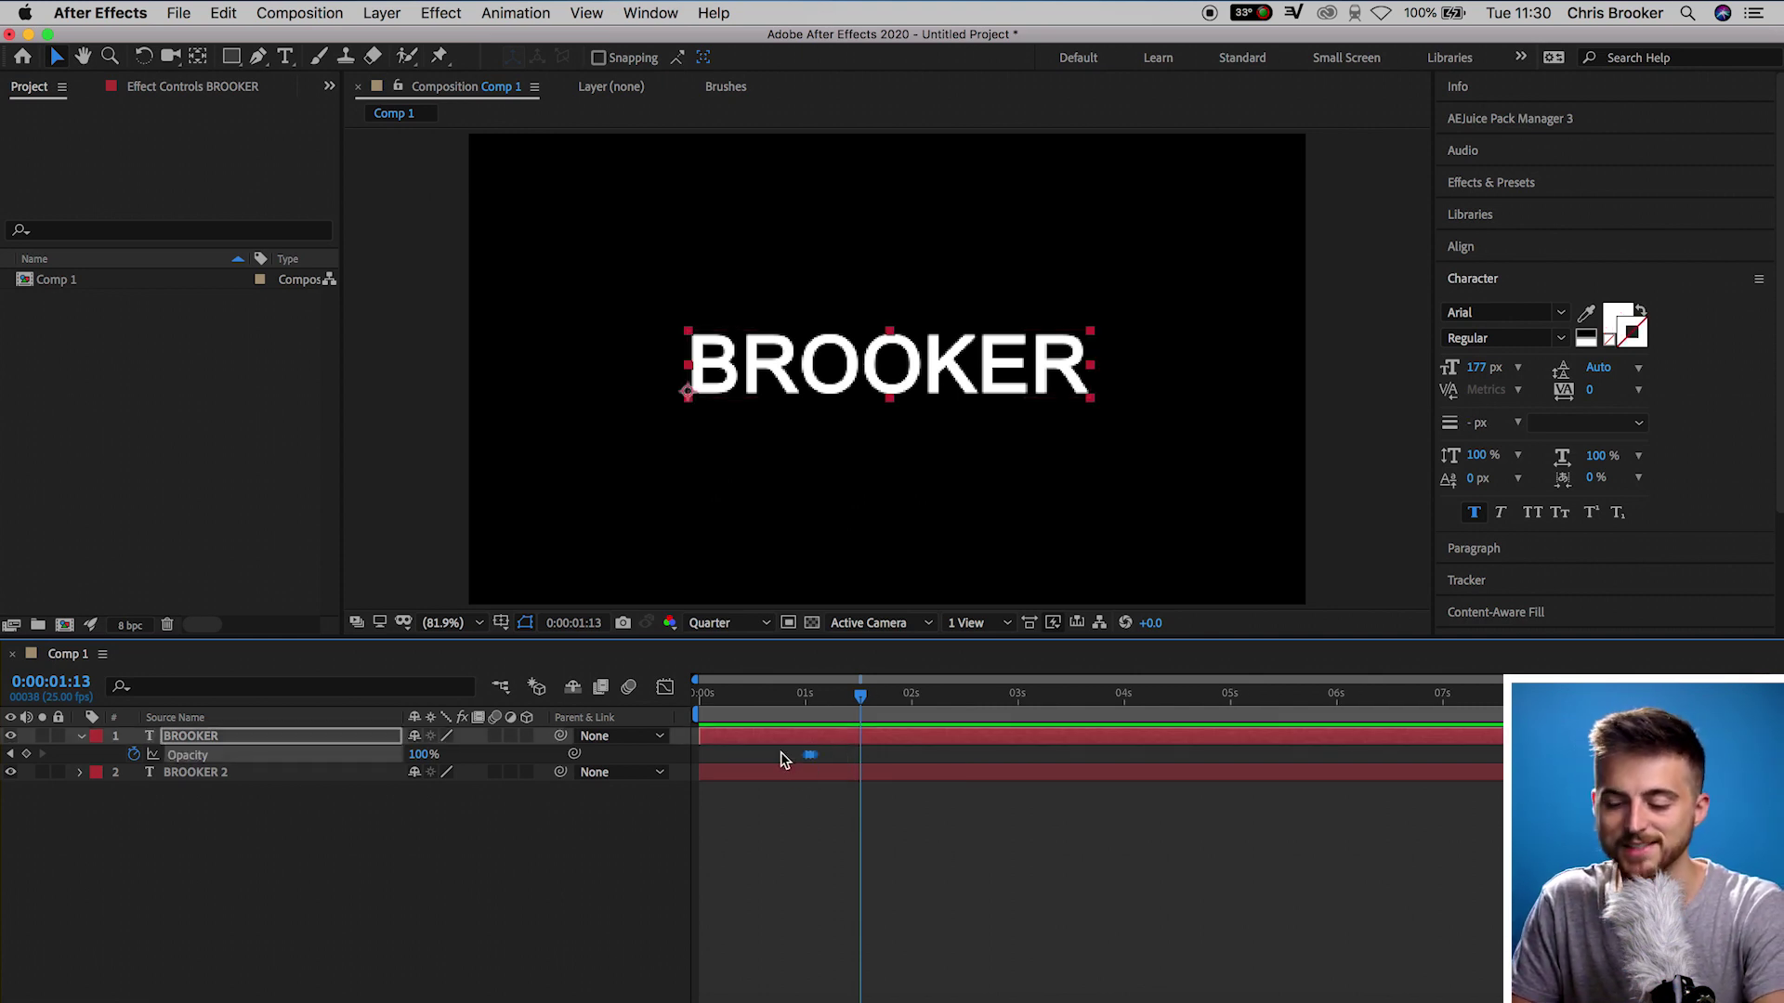
pyautogui.press('super+v')
pyautogui.click(880, 695)
pyautogui.press('super+v')
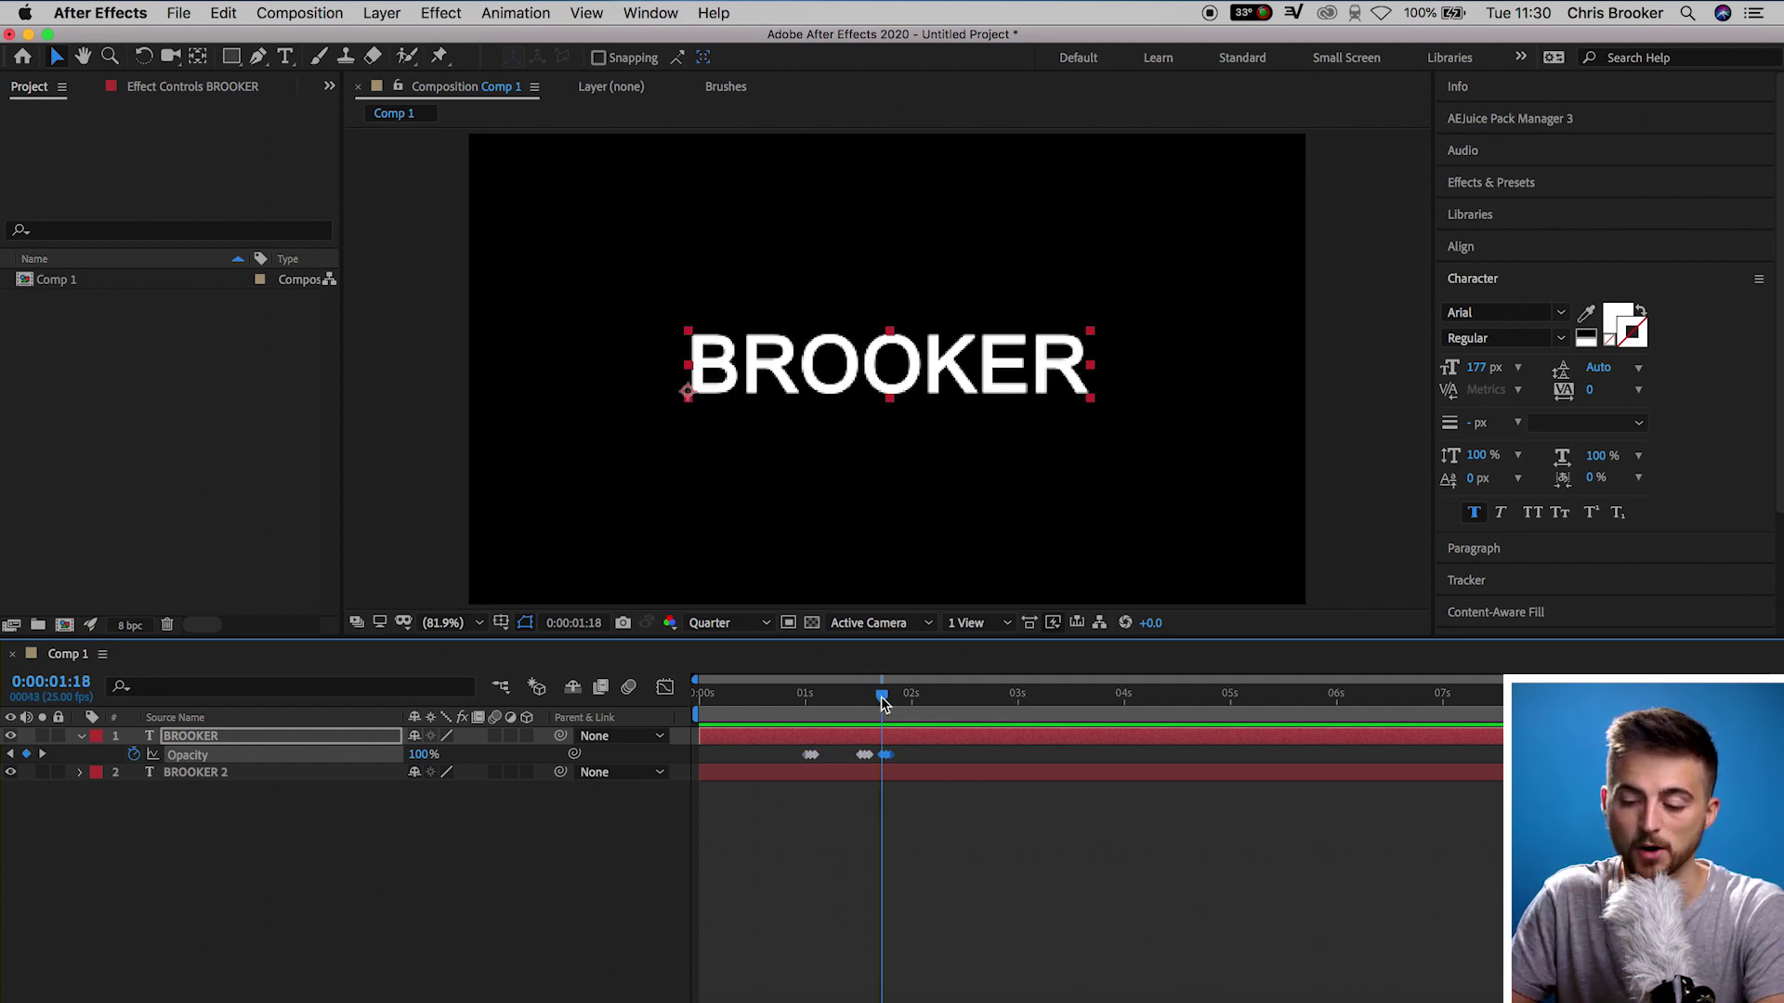
pyautogui.click(912, 695)
pyautogui.press('super+v')
pyautogui.click(949, 695)
pyautogui.press('super+v')
# - Paste more blinks at one later and three earlier times, then preview the flicker
pyautogui.click(1003, 695)
pyautogui.press('super+v')
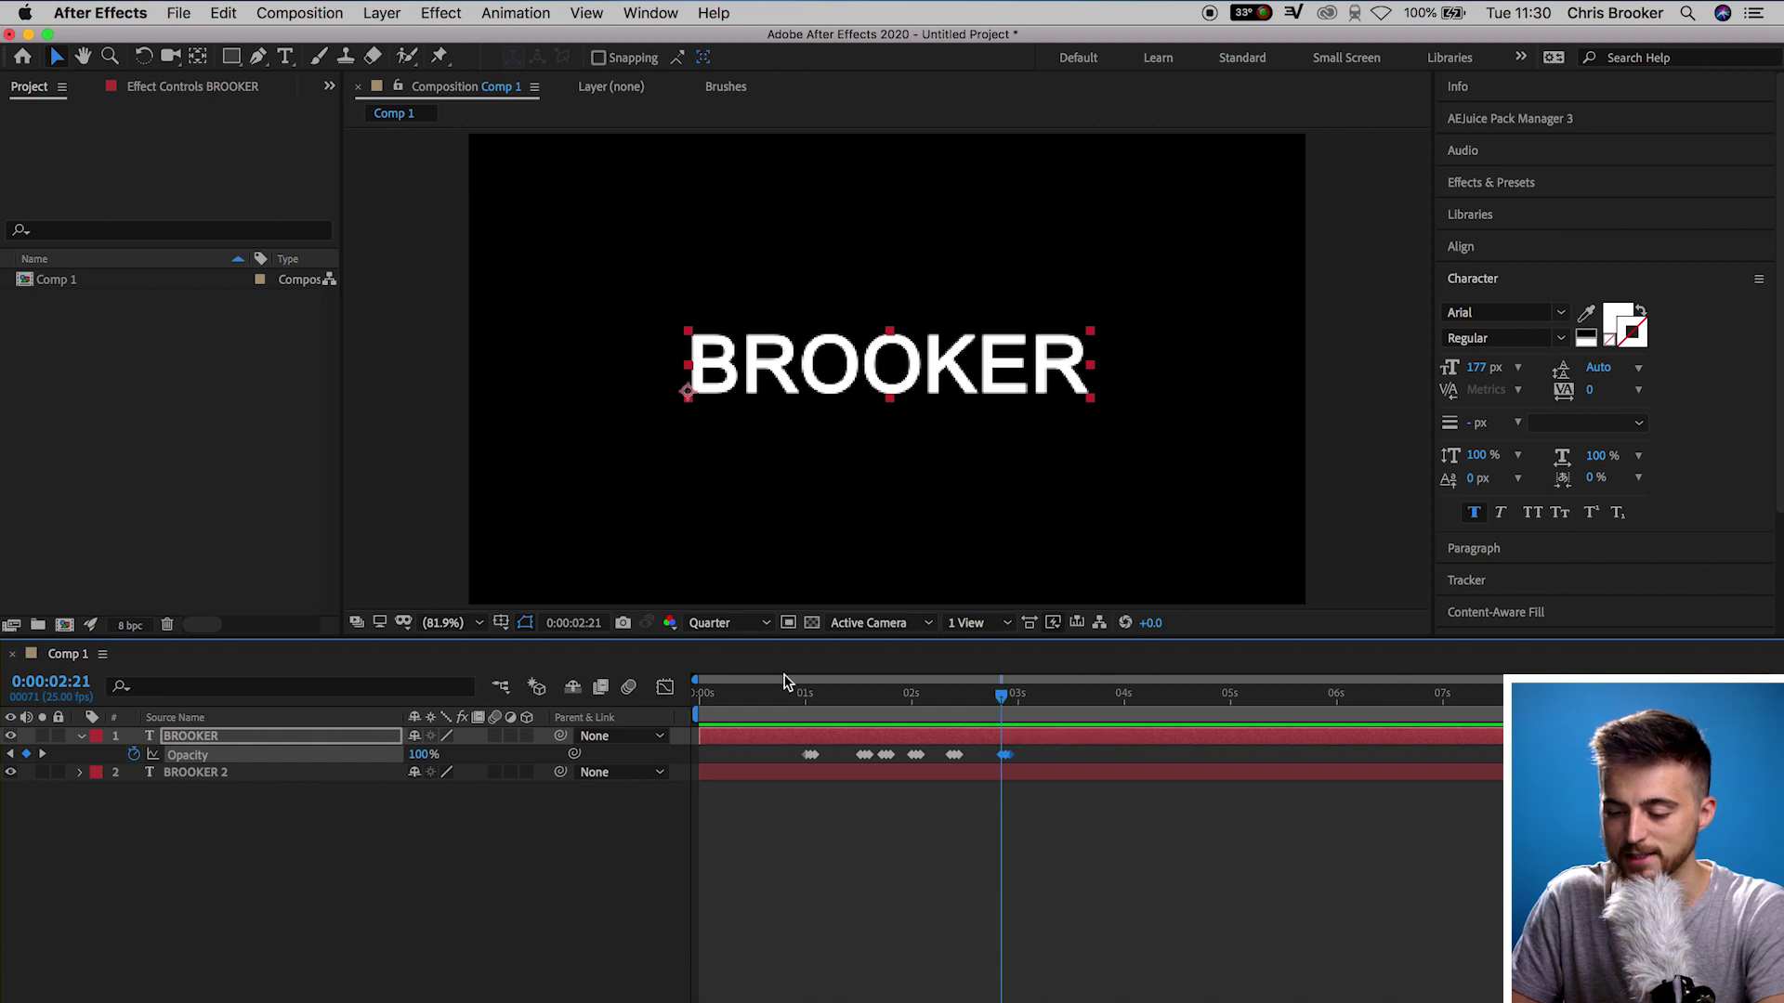
pyautogui.click(787, 695)
pyautogui.press('super+v')
pyautogui.click(751, 695)
pyautogui.press('super+v')
pyautogui.click(726, 695)
pyautogui.press('super+v')
pyautogui.click(700, 695)
pyautogui.press('space')
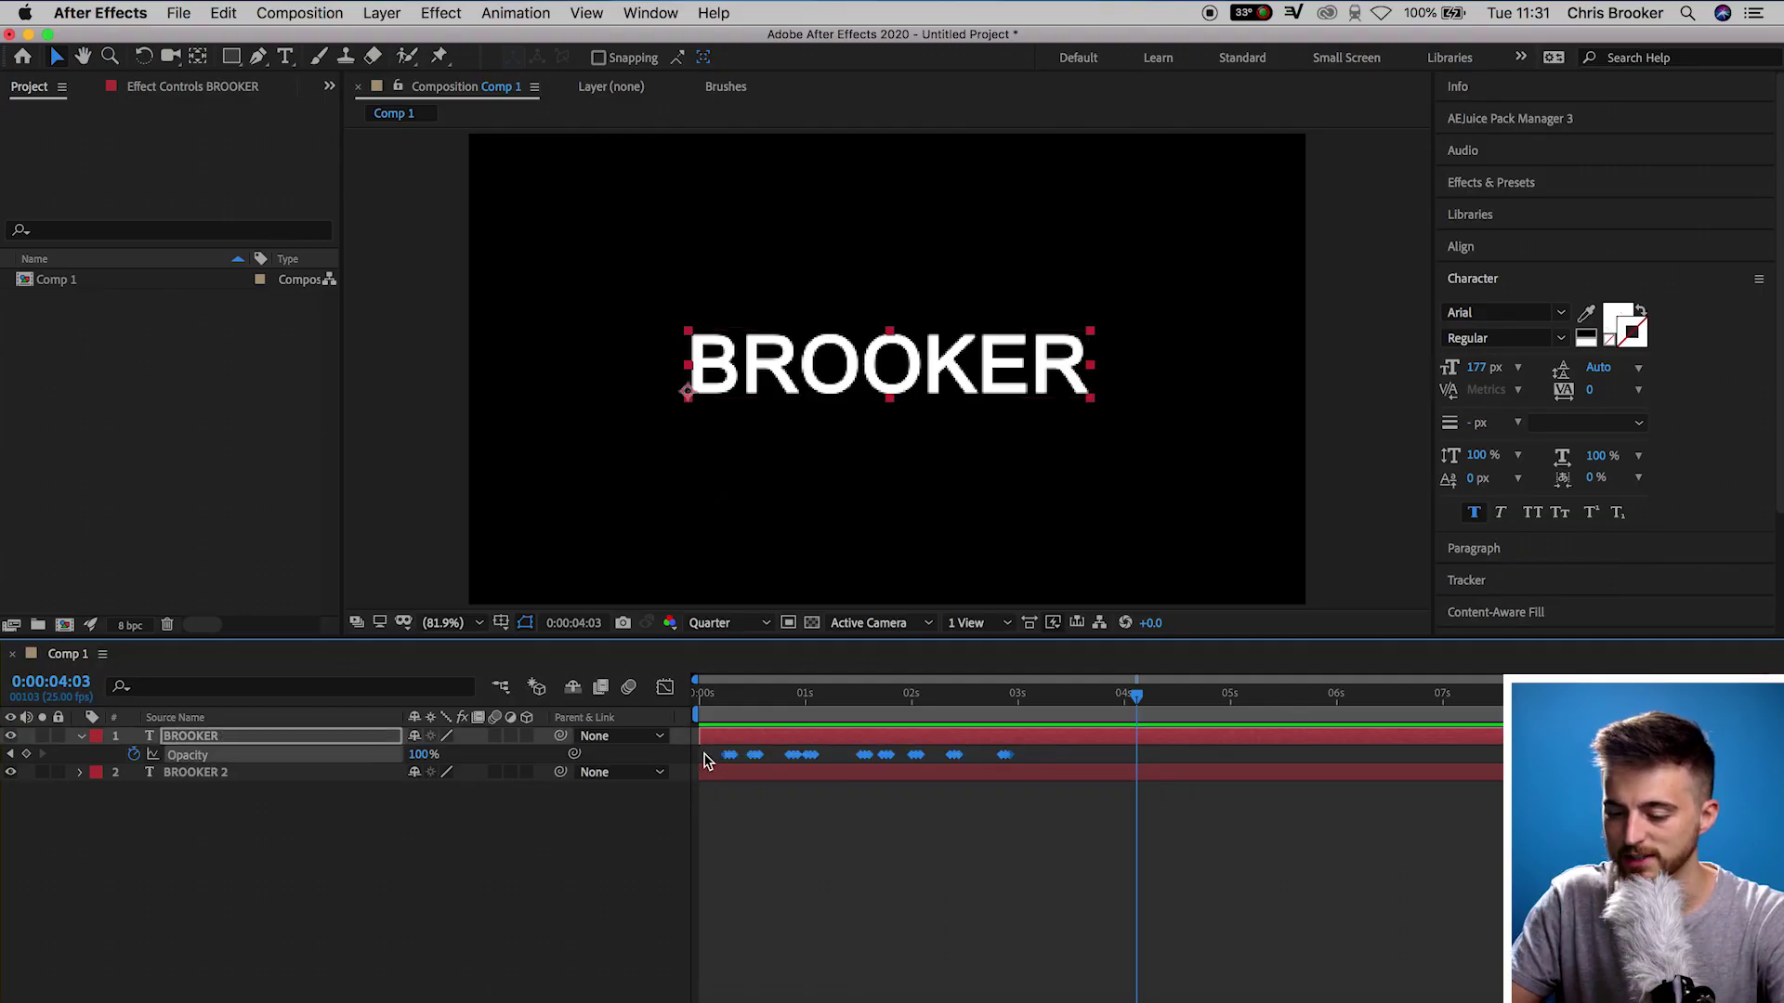
# - Delete every BROOKER Opacity keyframe, return to frame 0, lock BROOKER 2, and select BROOKER
pyautogui.press('Delete')
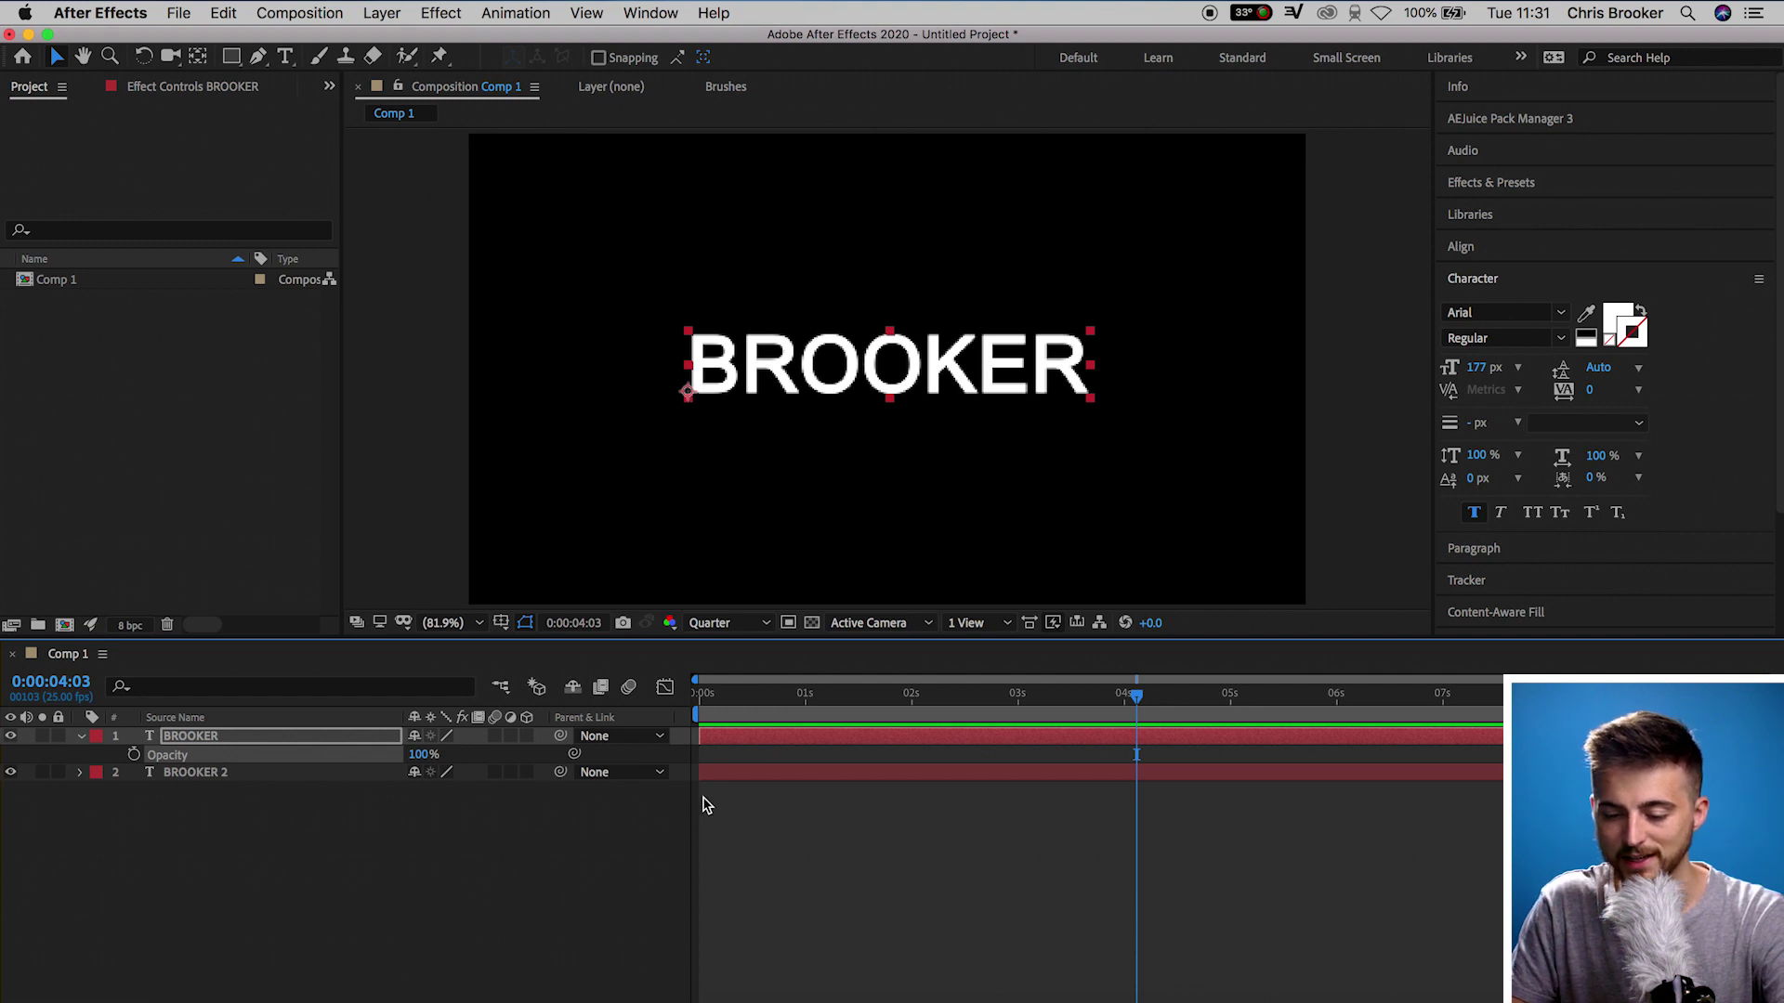
pyautogui.press('Home')
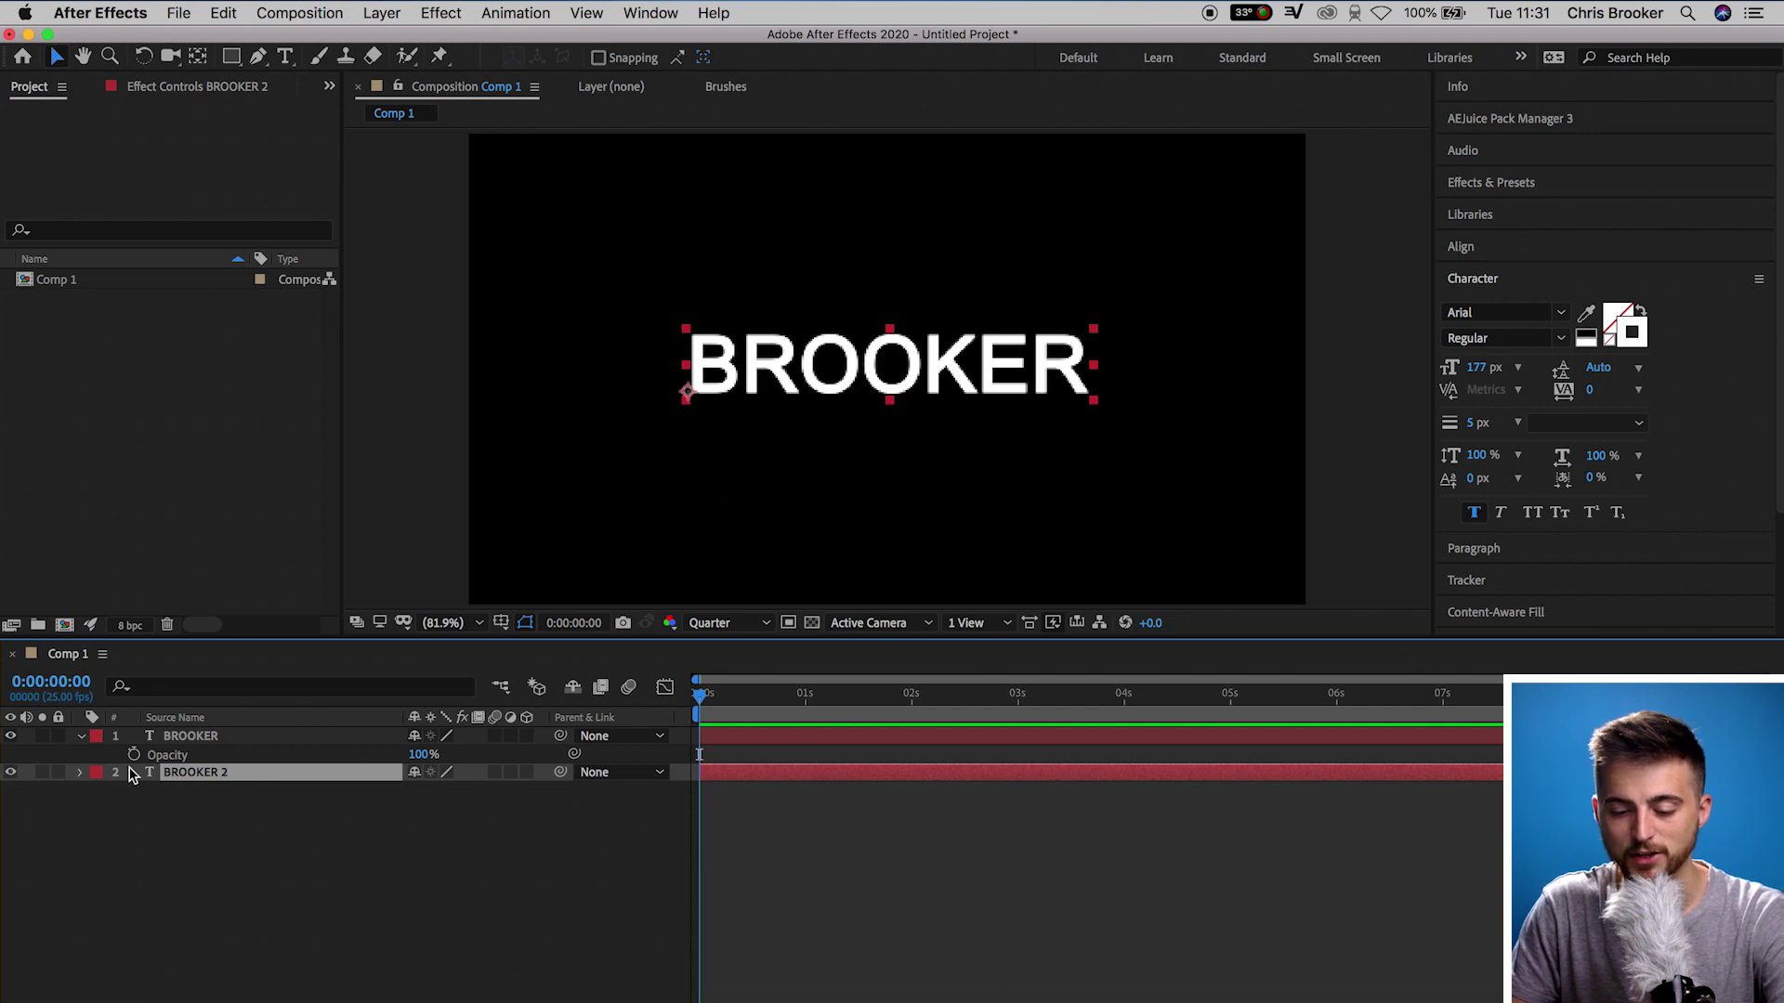
pyautogui.click(56, 773)
pyautogui.click(182, 738)
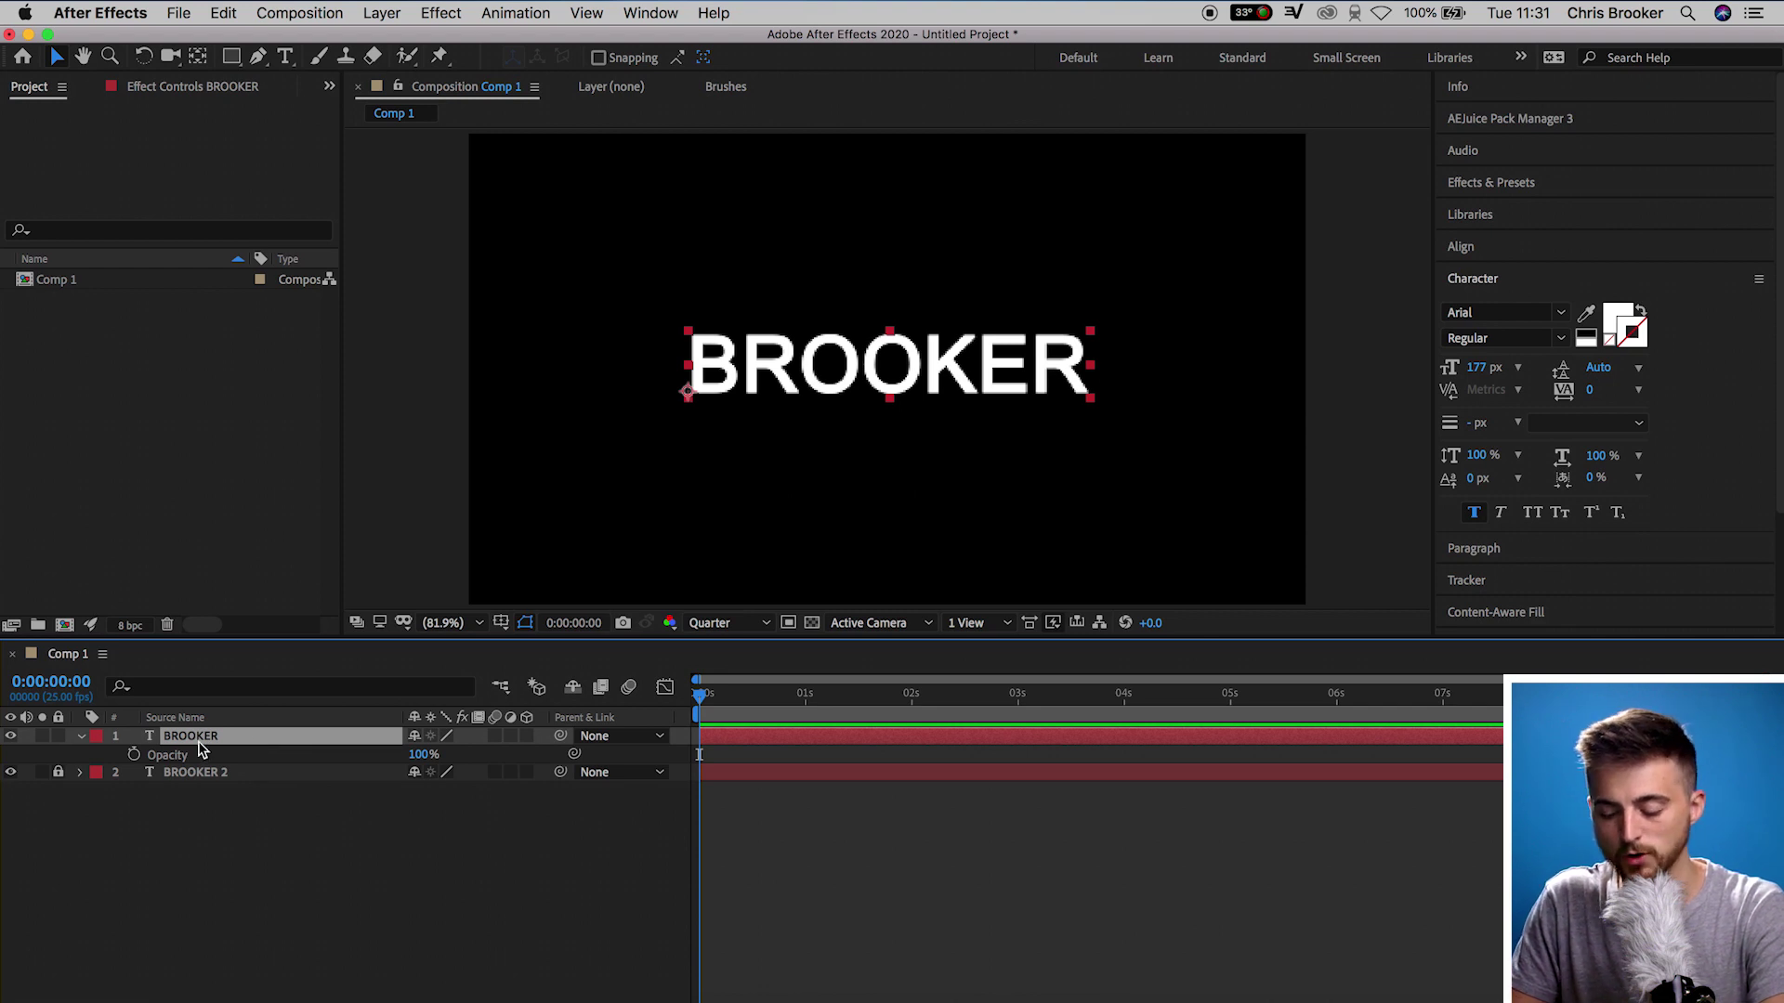
# - Duplicate BROOKER six times into BROOKER 3–8, then step through each layer from the original
pyautogui.press('super+d')
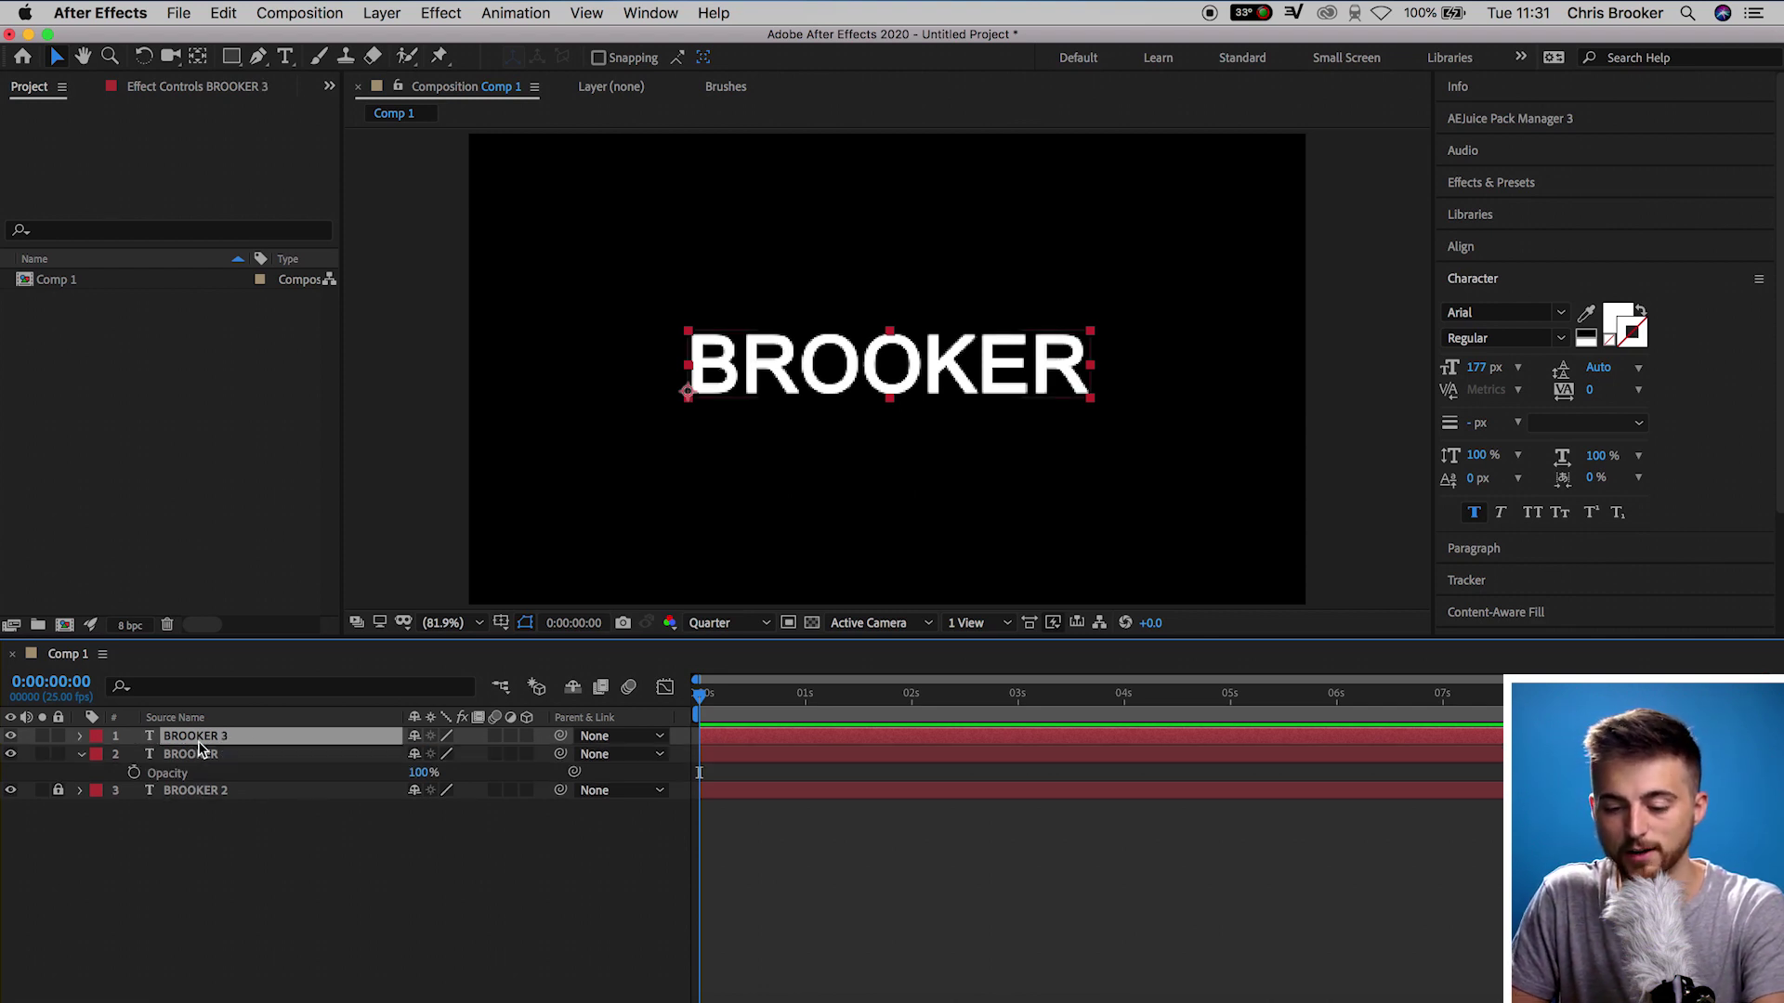
pyautogui.press('super+d')
pyautogui.press('super+d')
pyautogui.press('super+d')
pyautogui.press('super+d')
pyautogui.press('super+d')
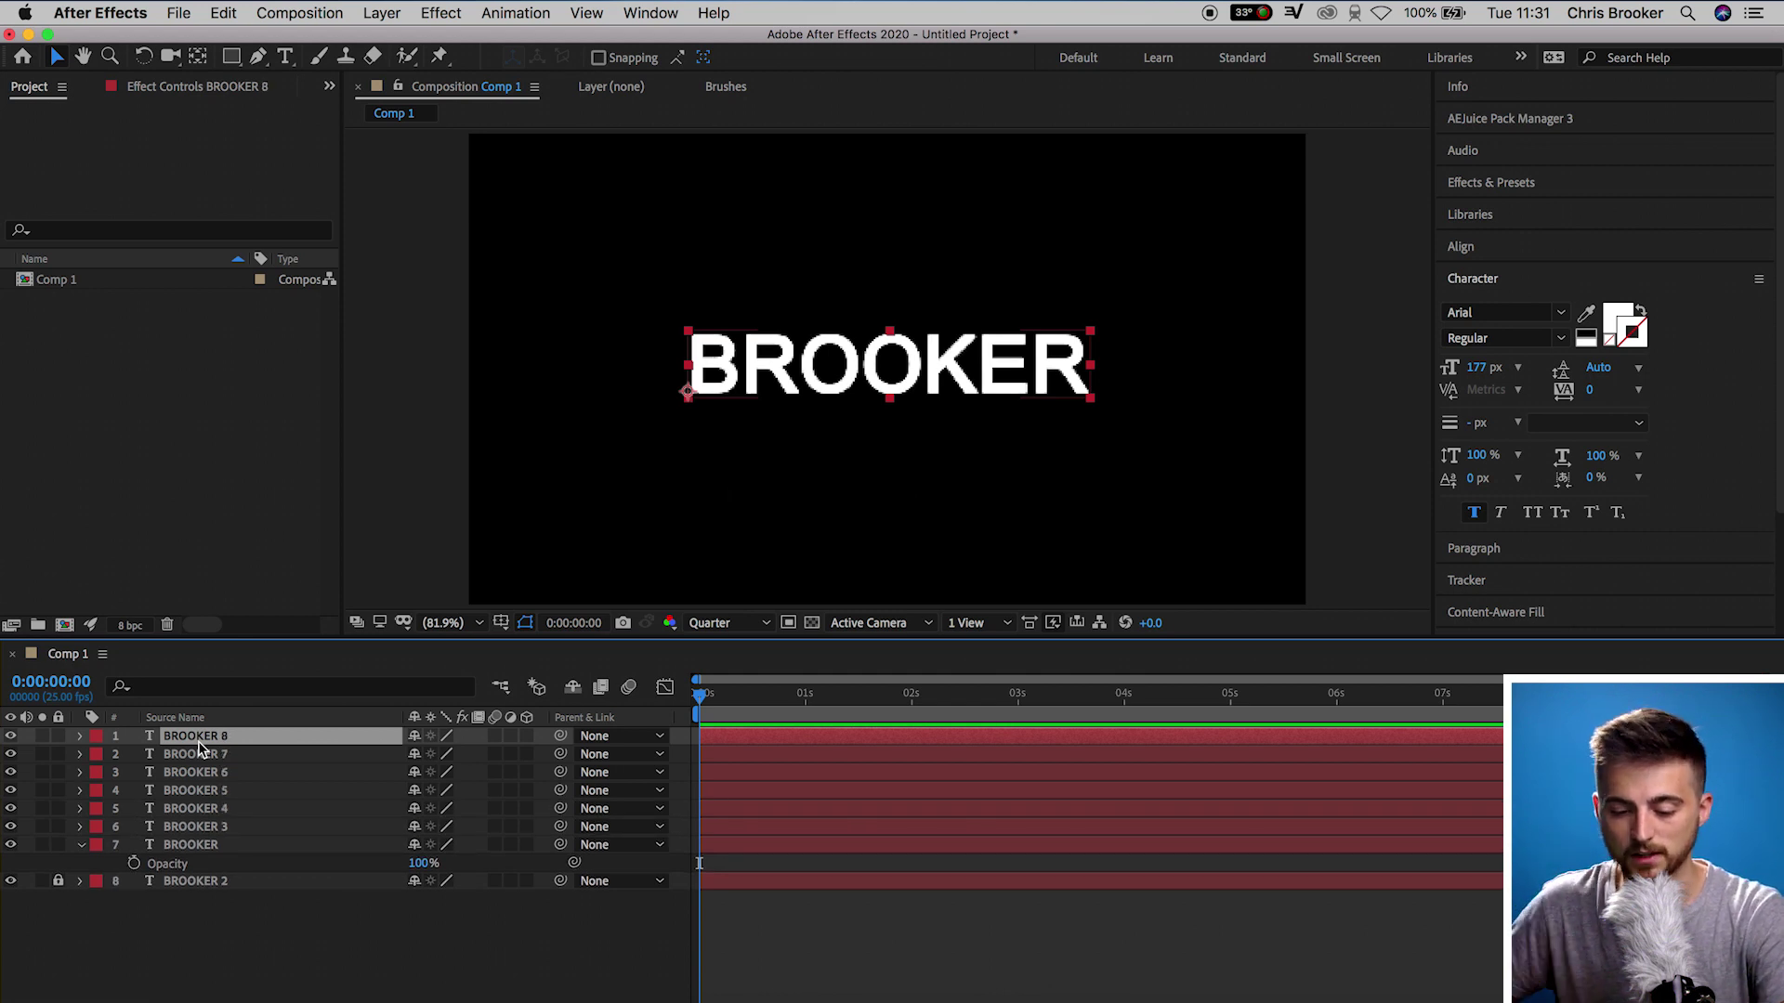
pyautogui.click(199, 848)
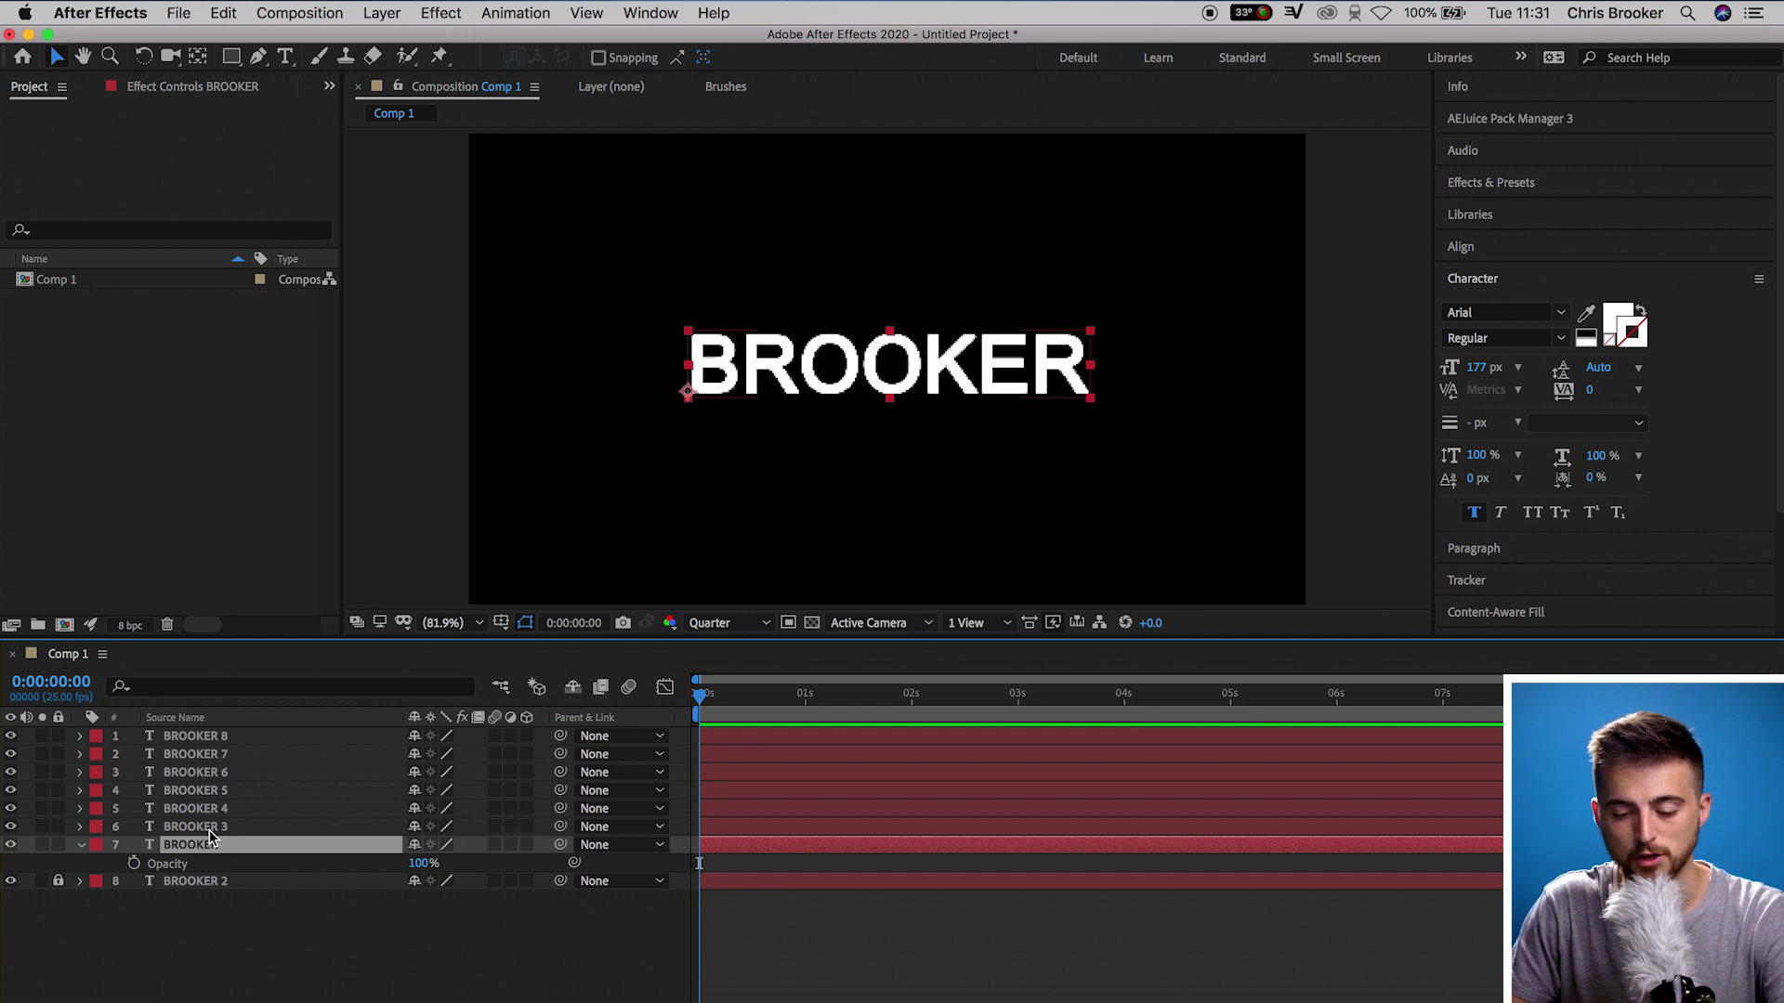
pyautogui.click(210, 831)
pyautogui.click(213, 811)
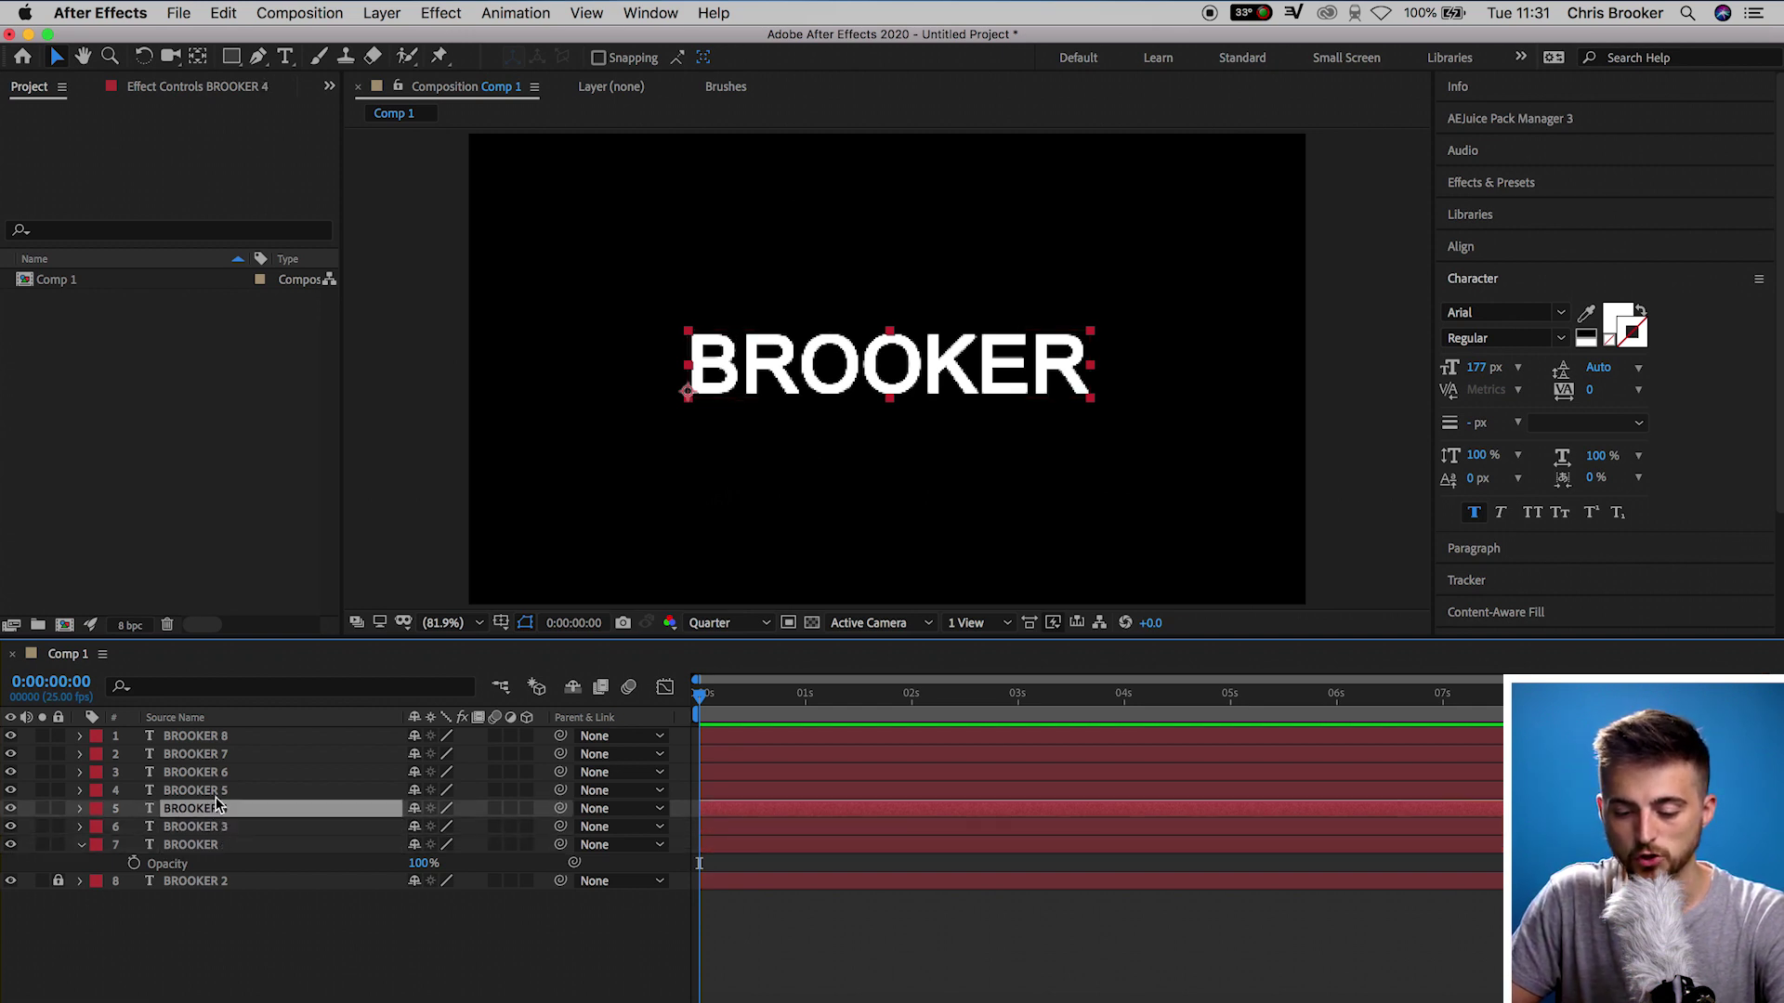
pyautogui.click(218, 792)
pyautogui.click(223, 773)
pyautogui.click(226, 754)
pyautogui.click(230, 738)
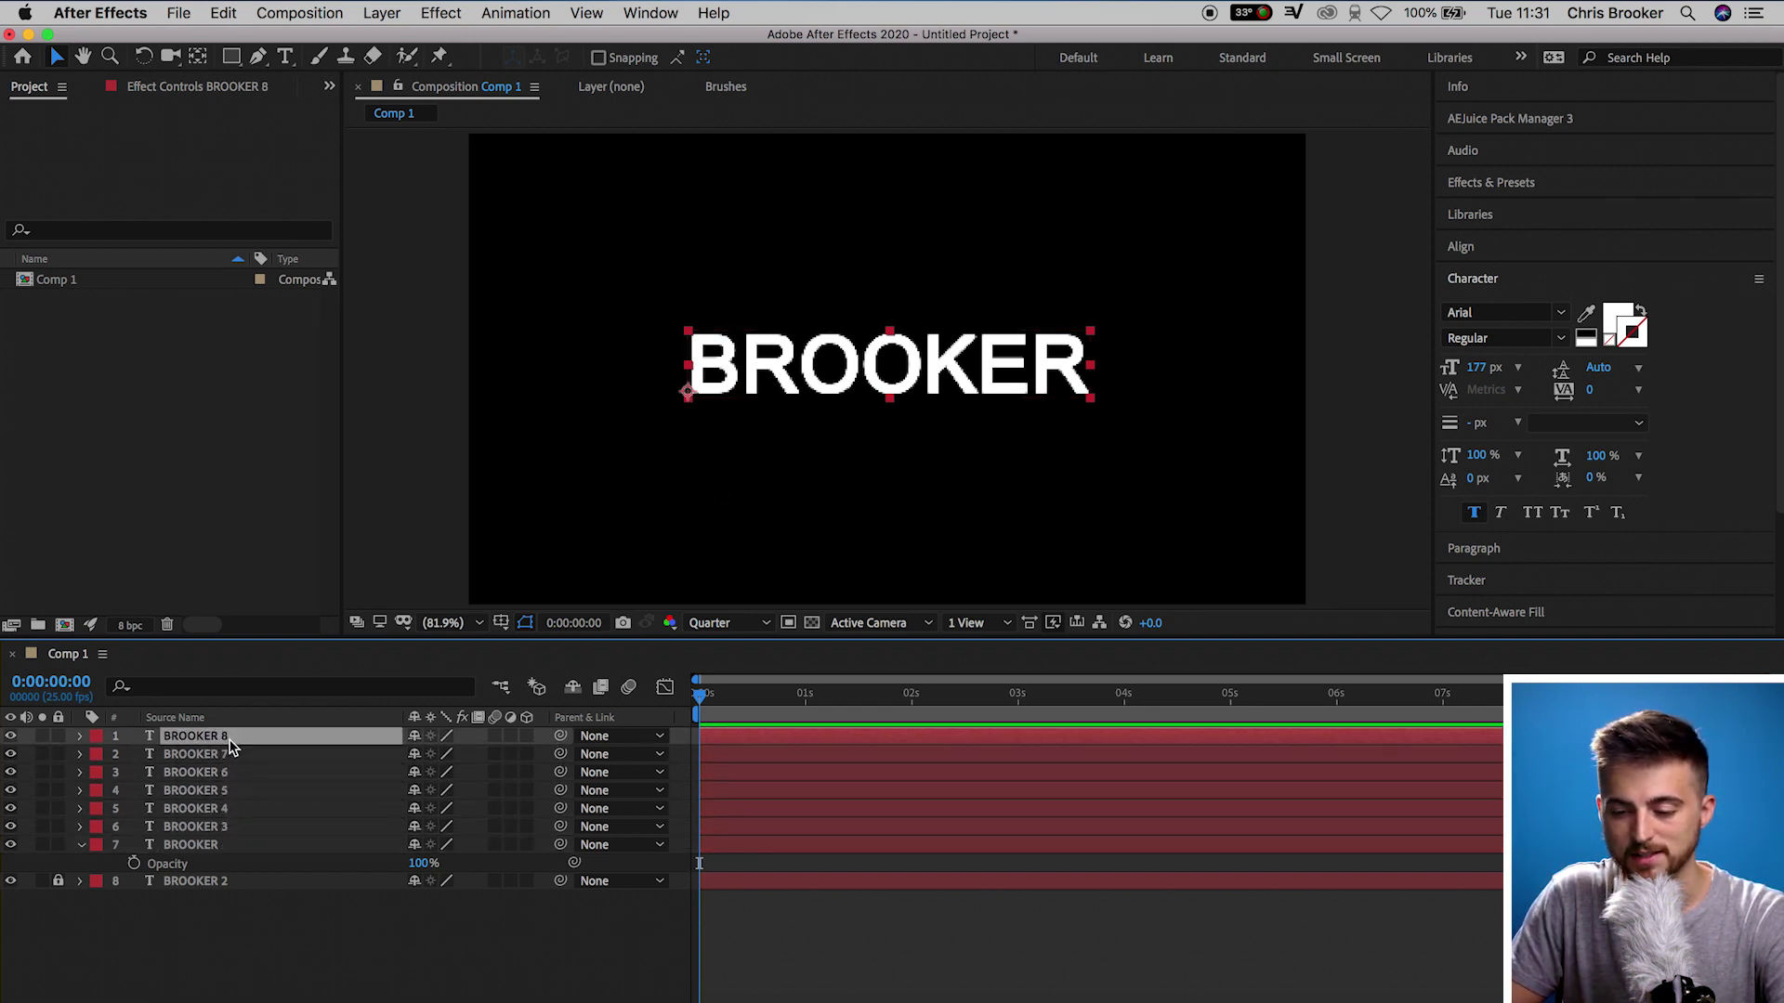
pyautogui.click(206, 845)
# - Set the preview to Full resolution and draw a rectangular mask around the letter B
pyautogui.scroll(3, 662, 394)
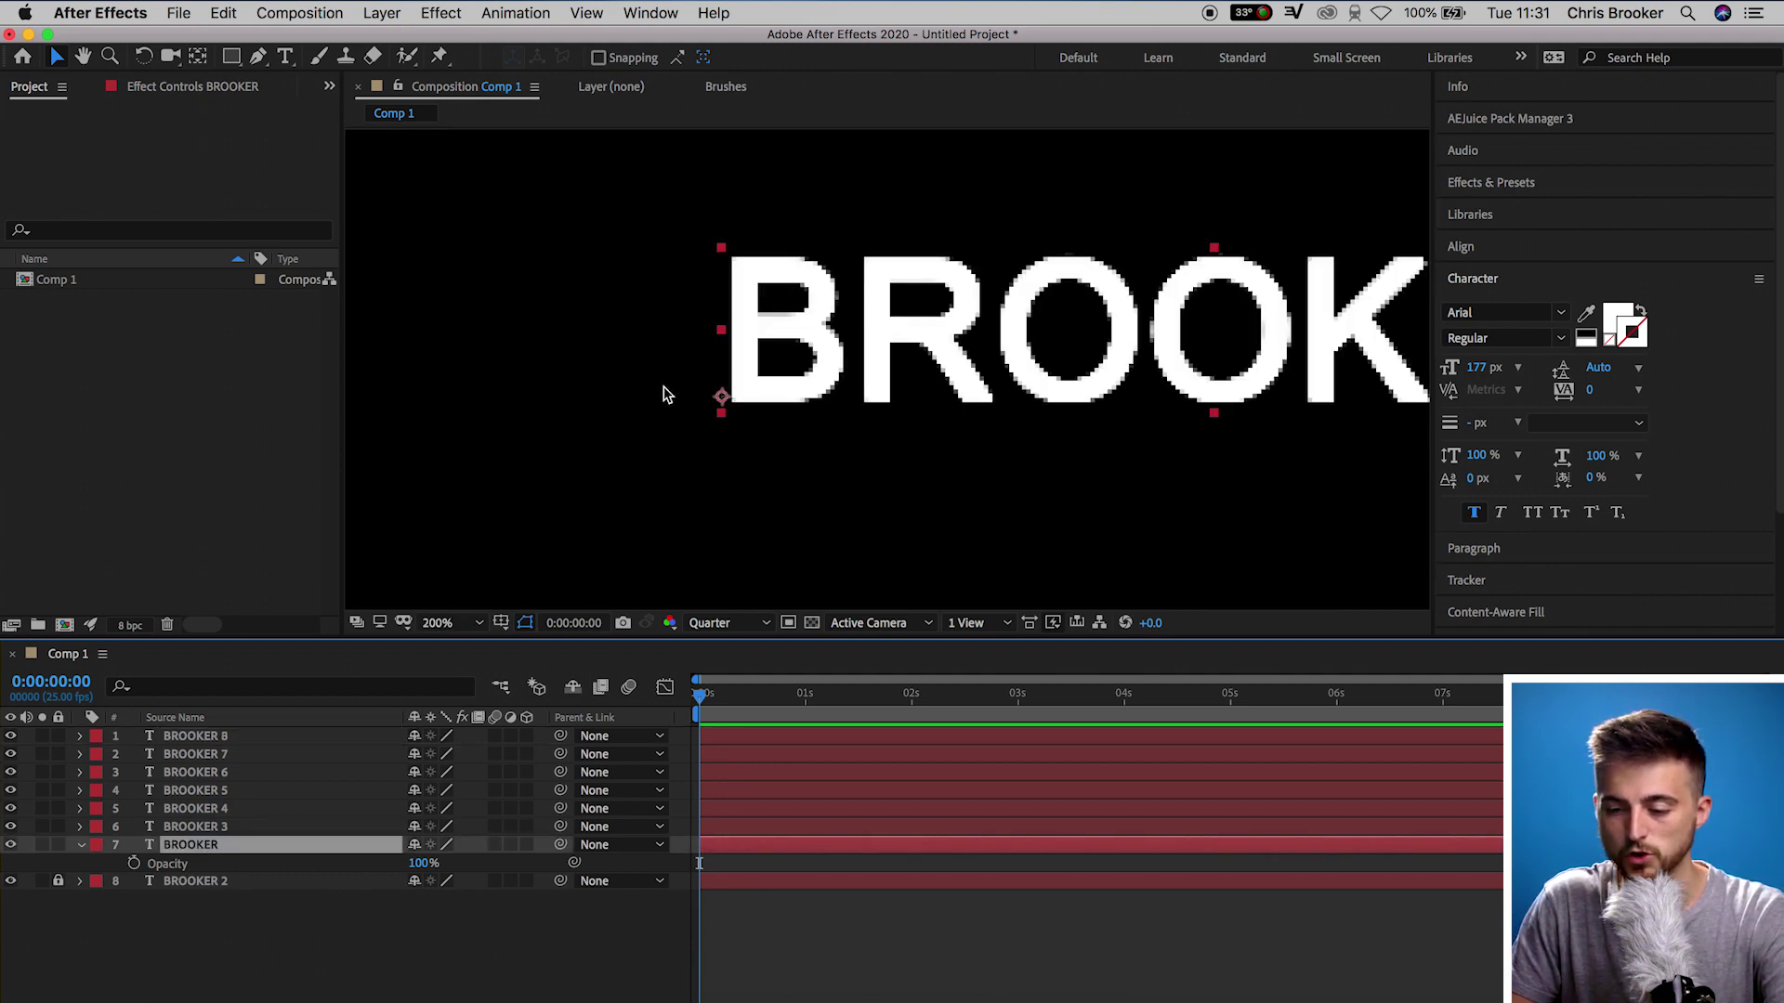
pyautogui.click(711, 622)
pyautogui.click(703, 684)
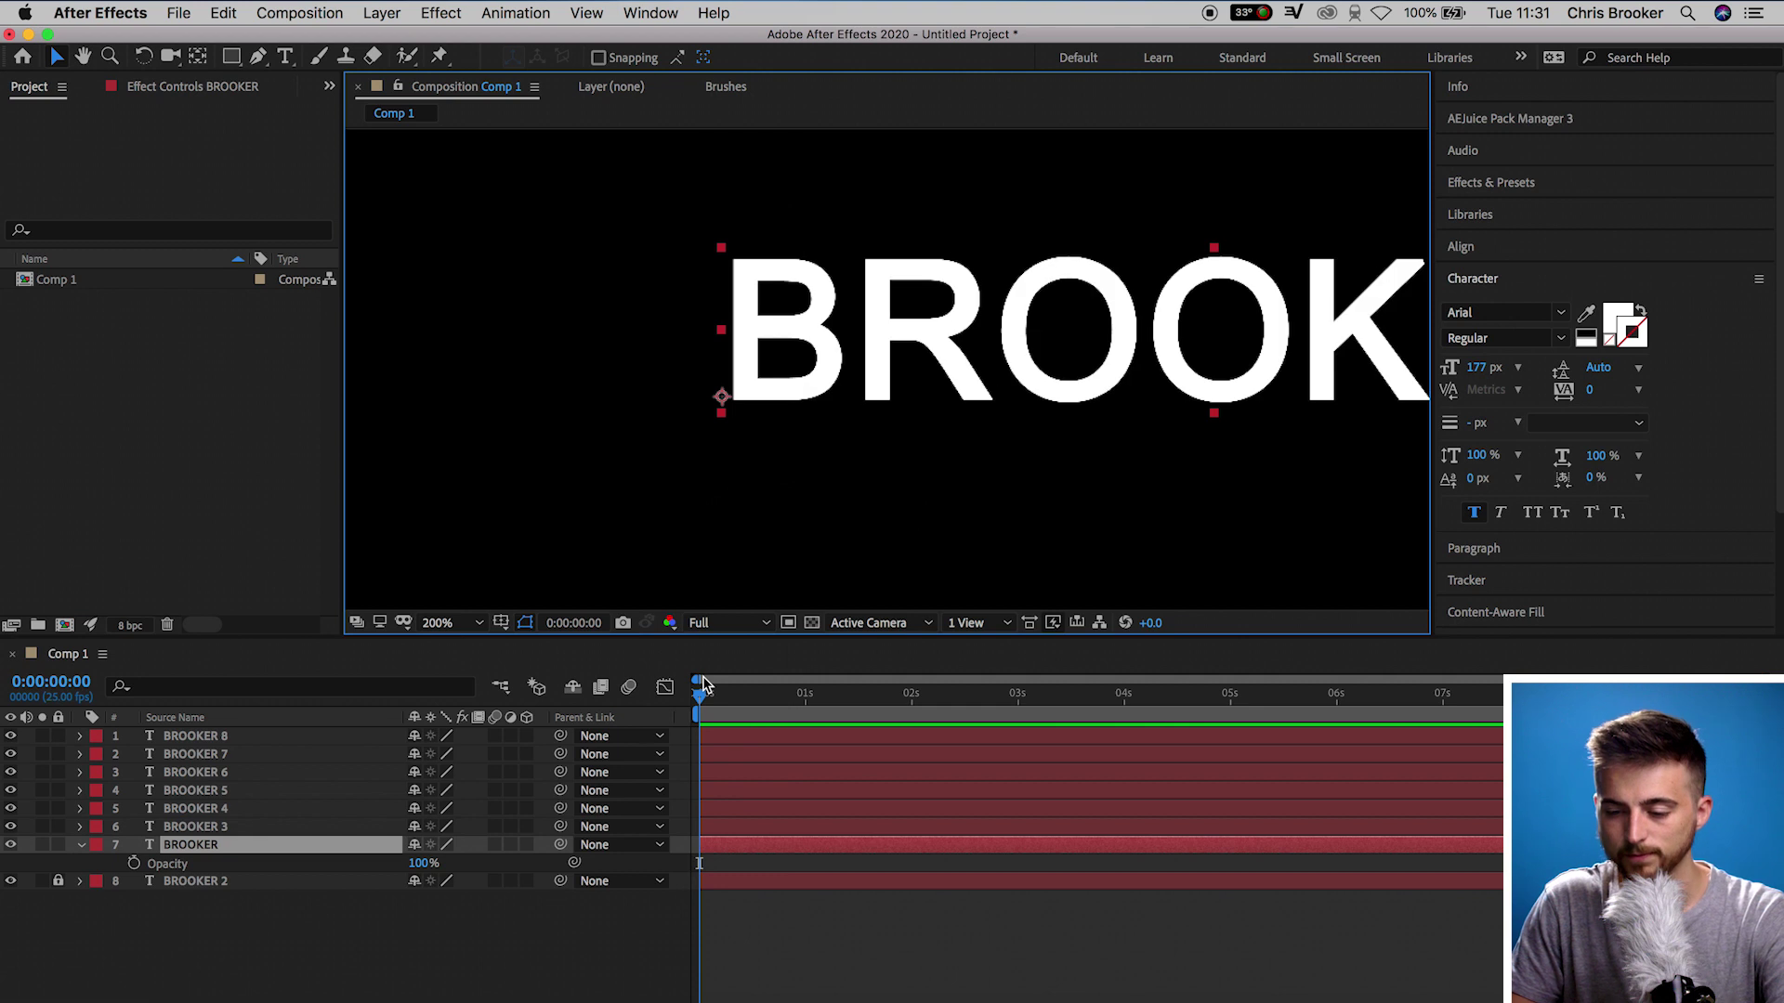
pyautogui.click(258, 58)
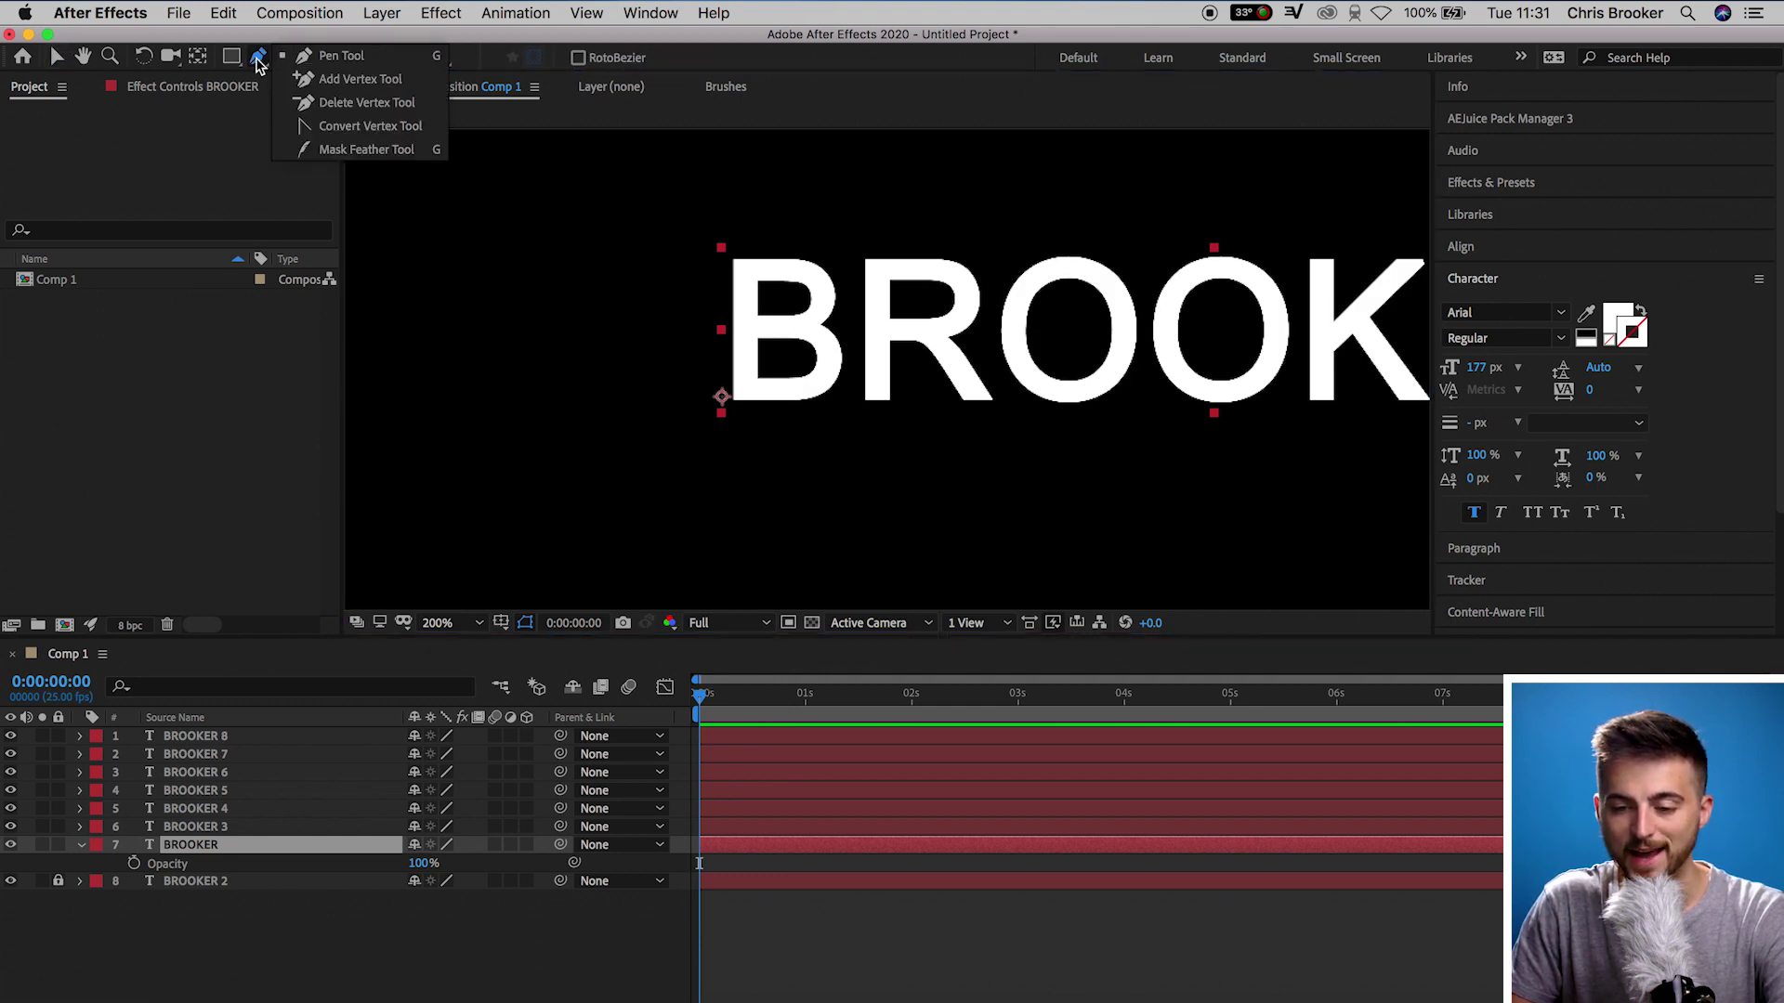
pyautogui.click(335, 56)
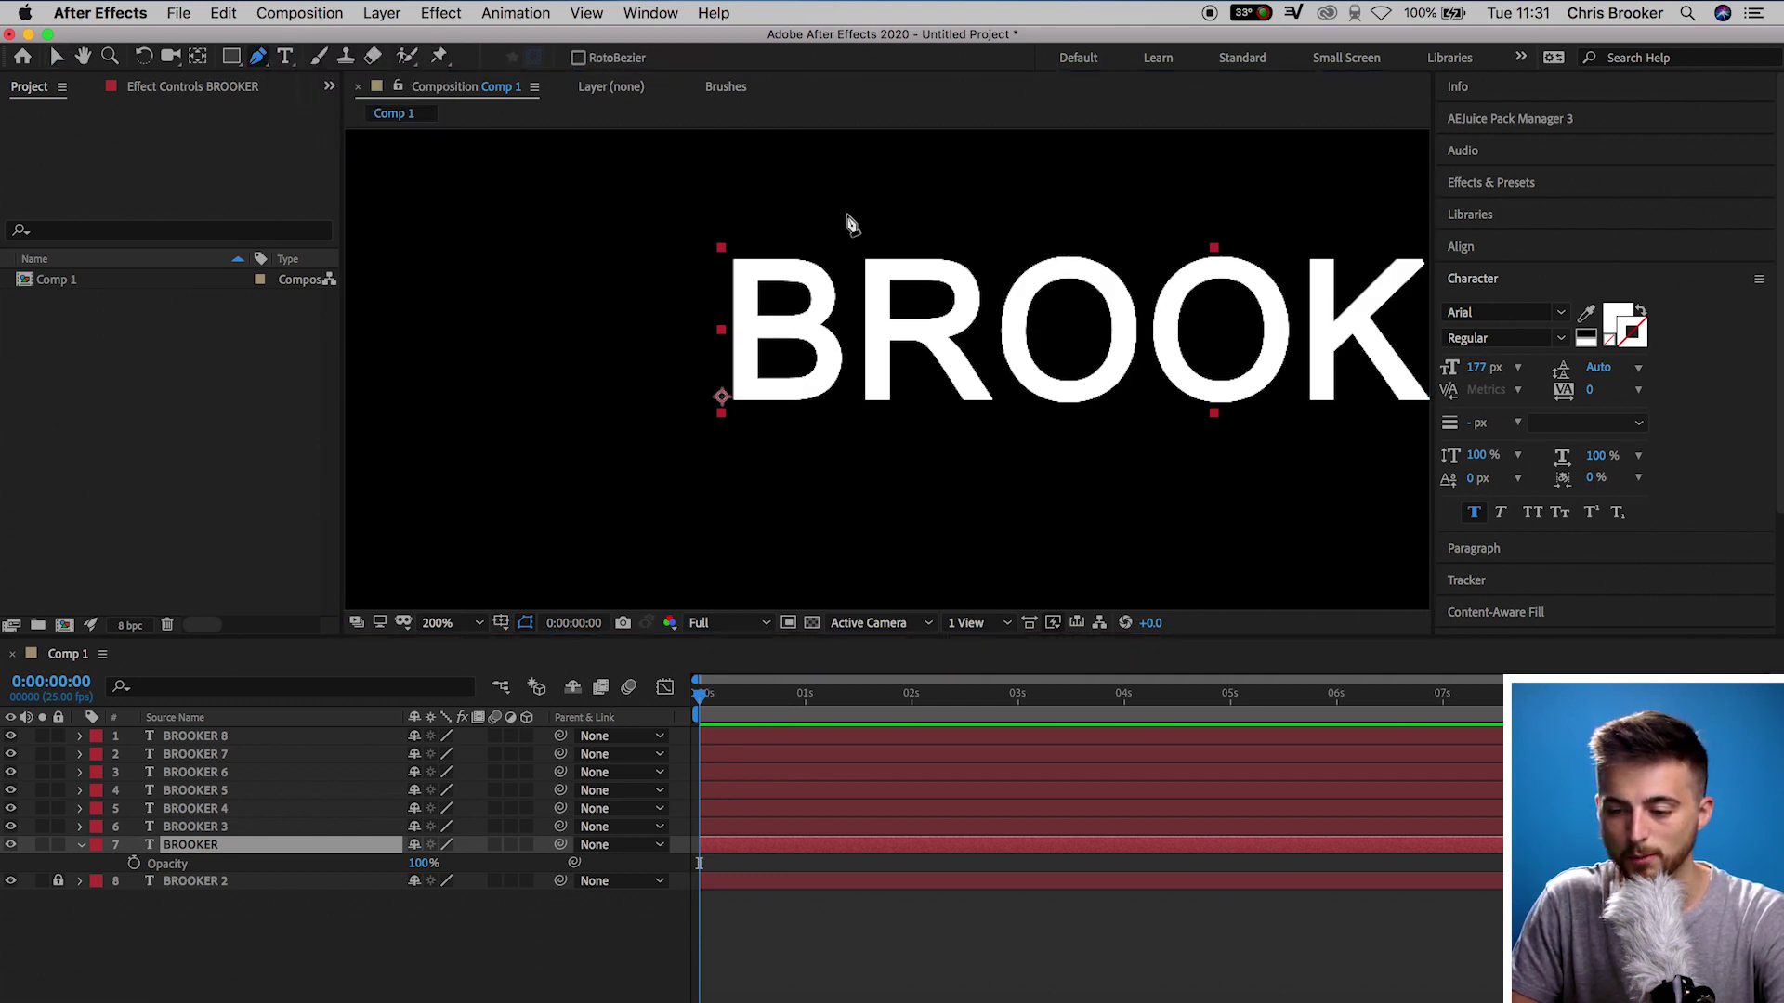
pyautogui.click(848, 215)
pyautogui.click(848, 432)
pyautogui.click(712, 426)
pyautogui.click(716, 231)
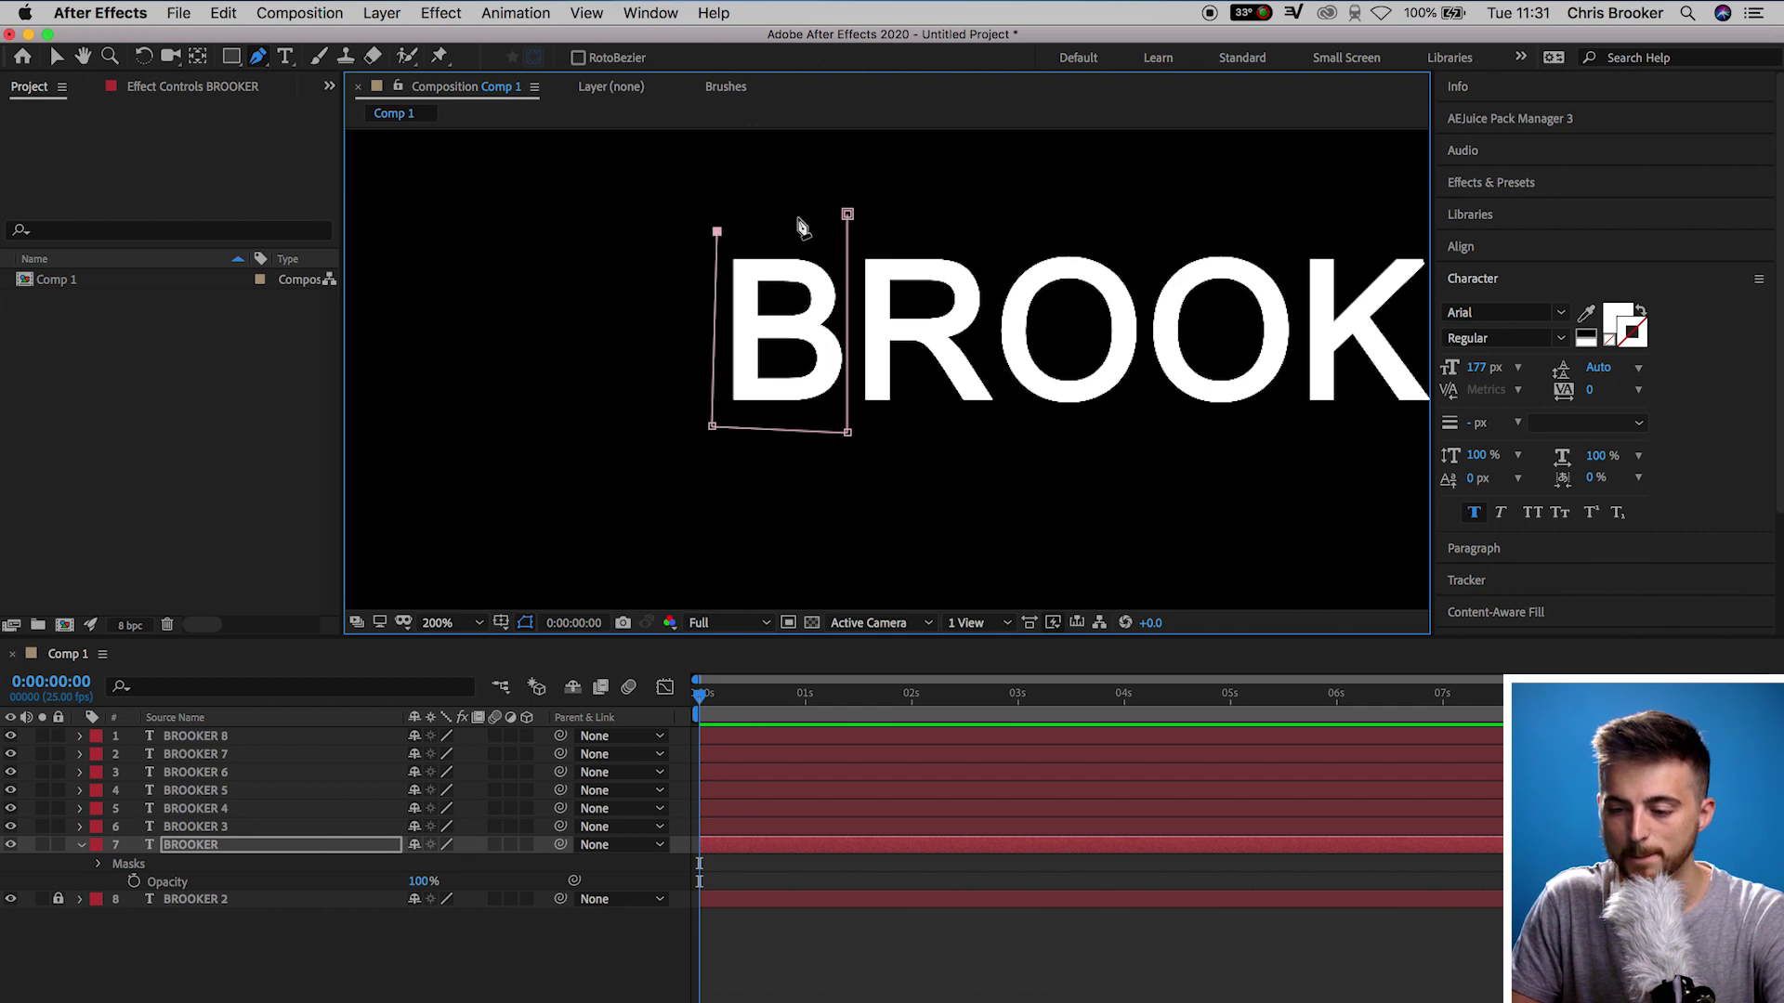
pyautogui.click(847, 214)
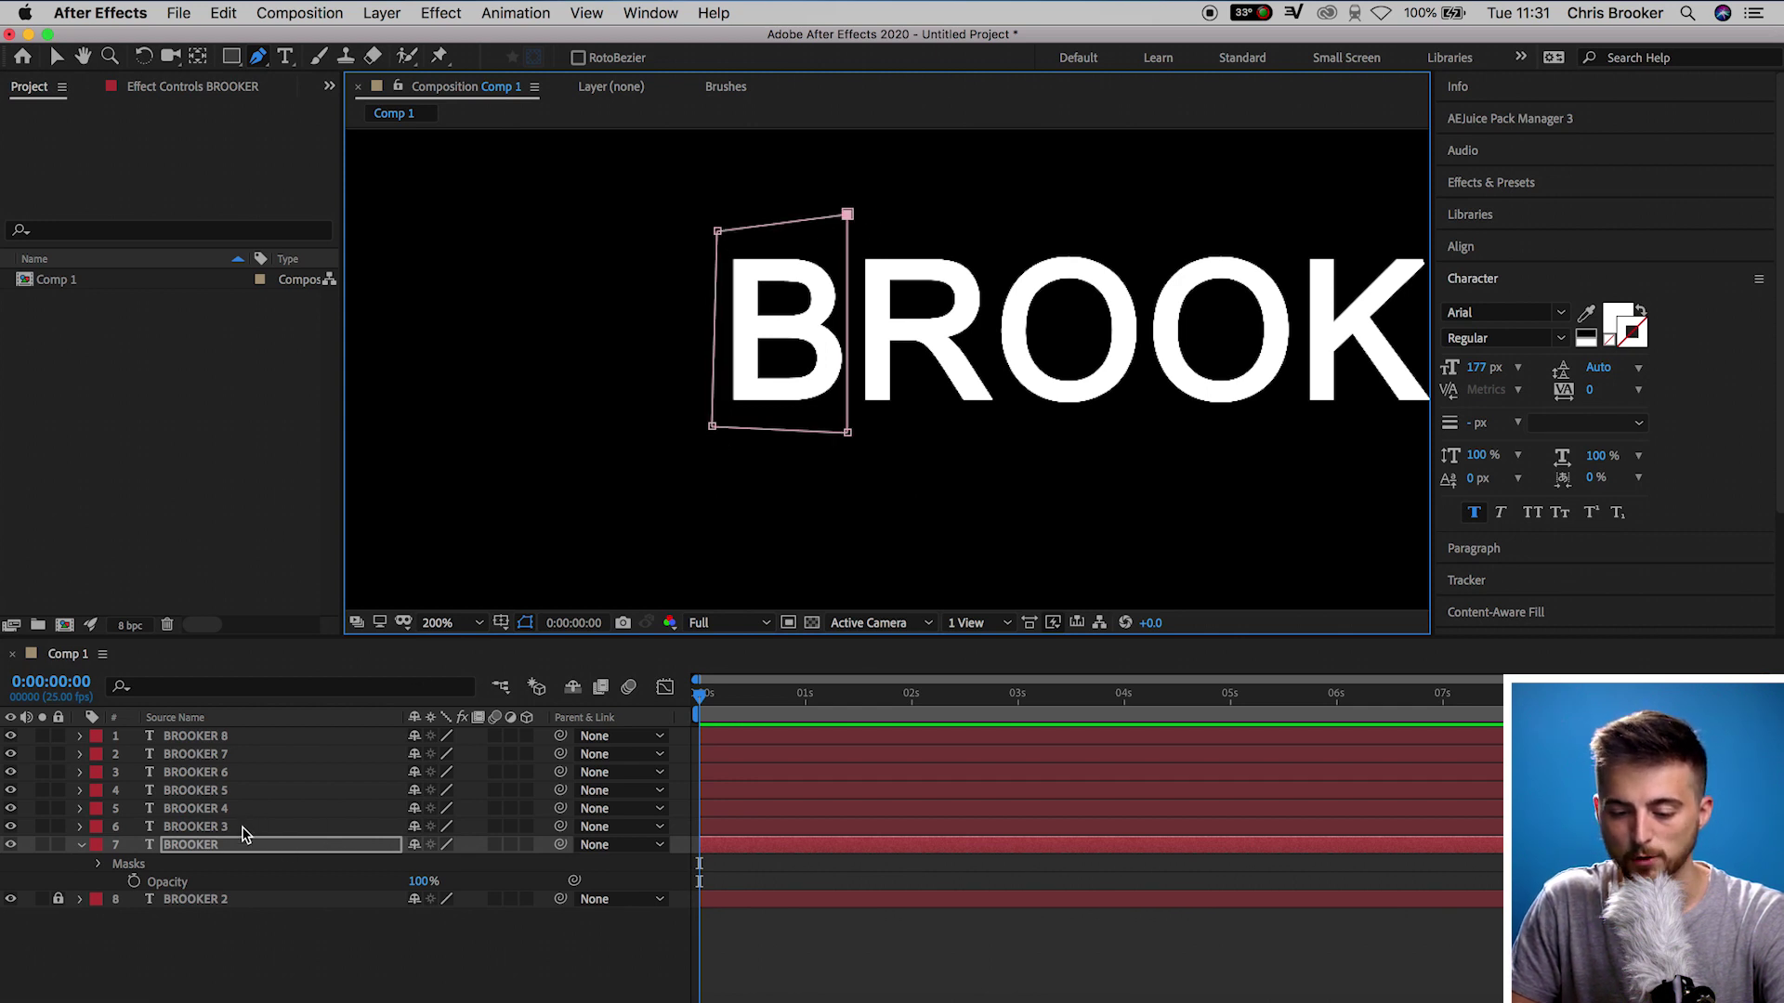
# - On BROOKER 3, draw a mask isolating the letter R
pyautogui.click(243, 830)
pyautogui.click(855, 238)
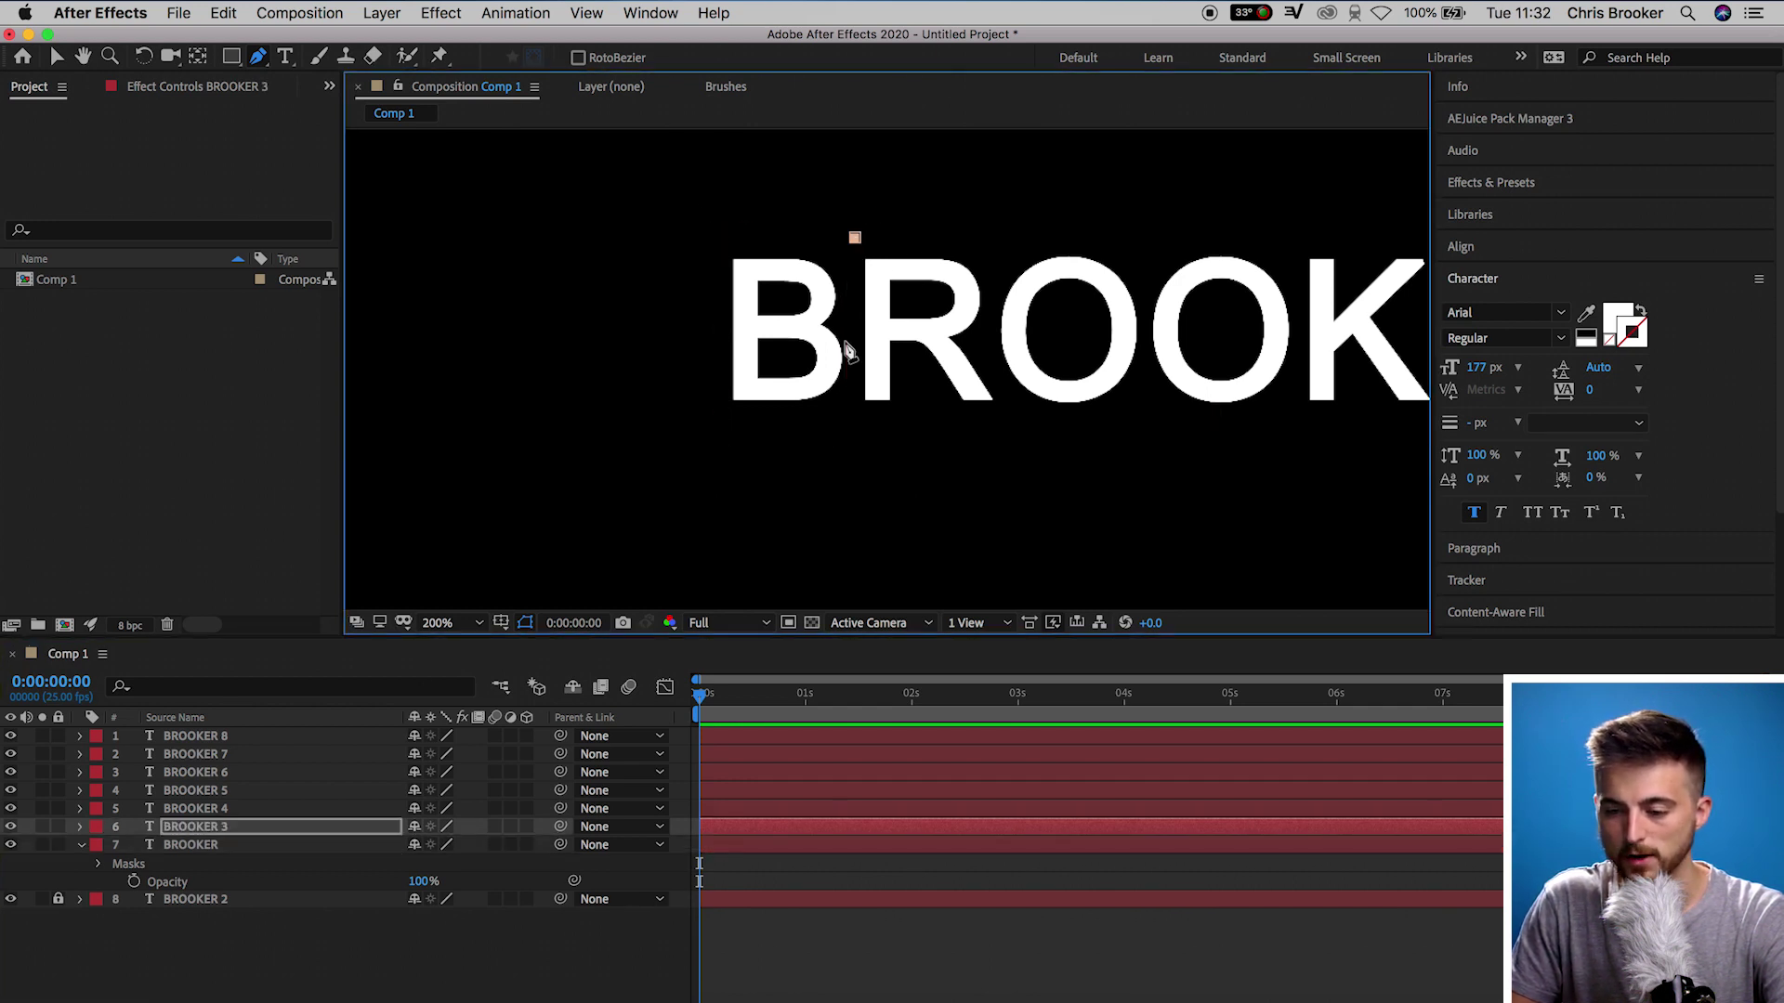
pyautogui.click(844, 426)
pyautogui.click(1012, 419)
pyautogui.click(992, 348)
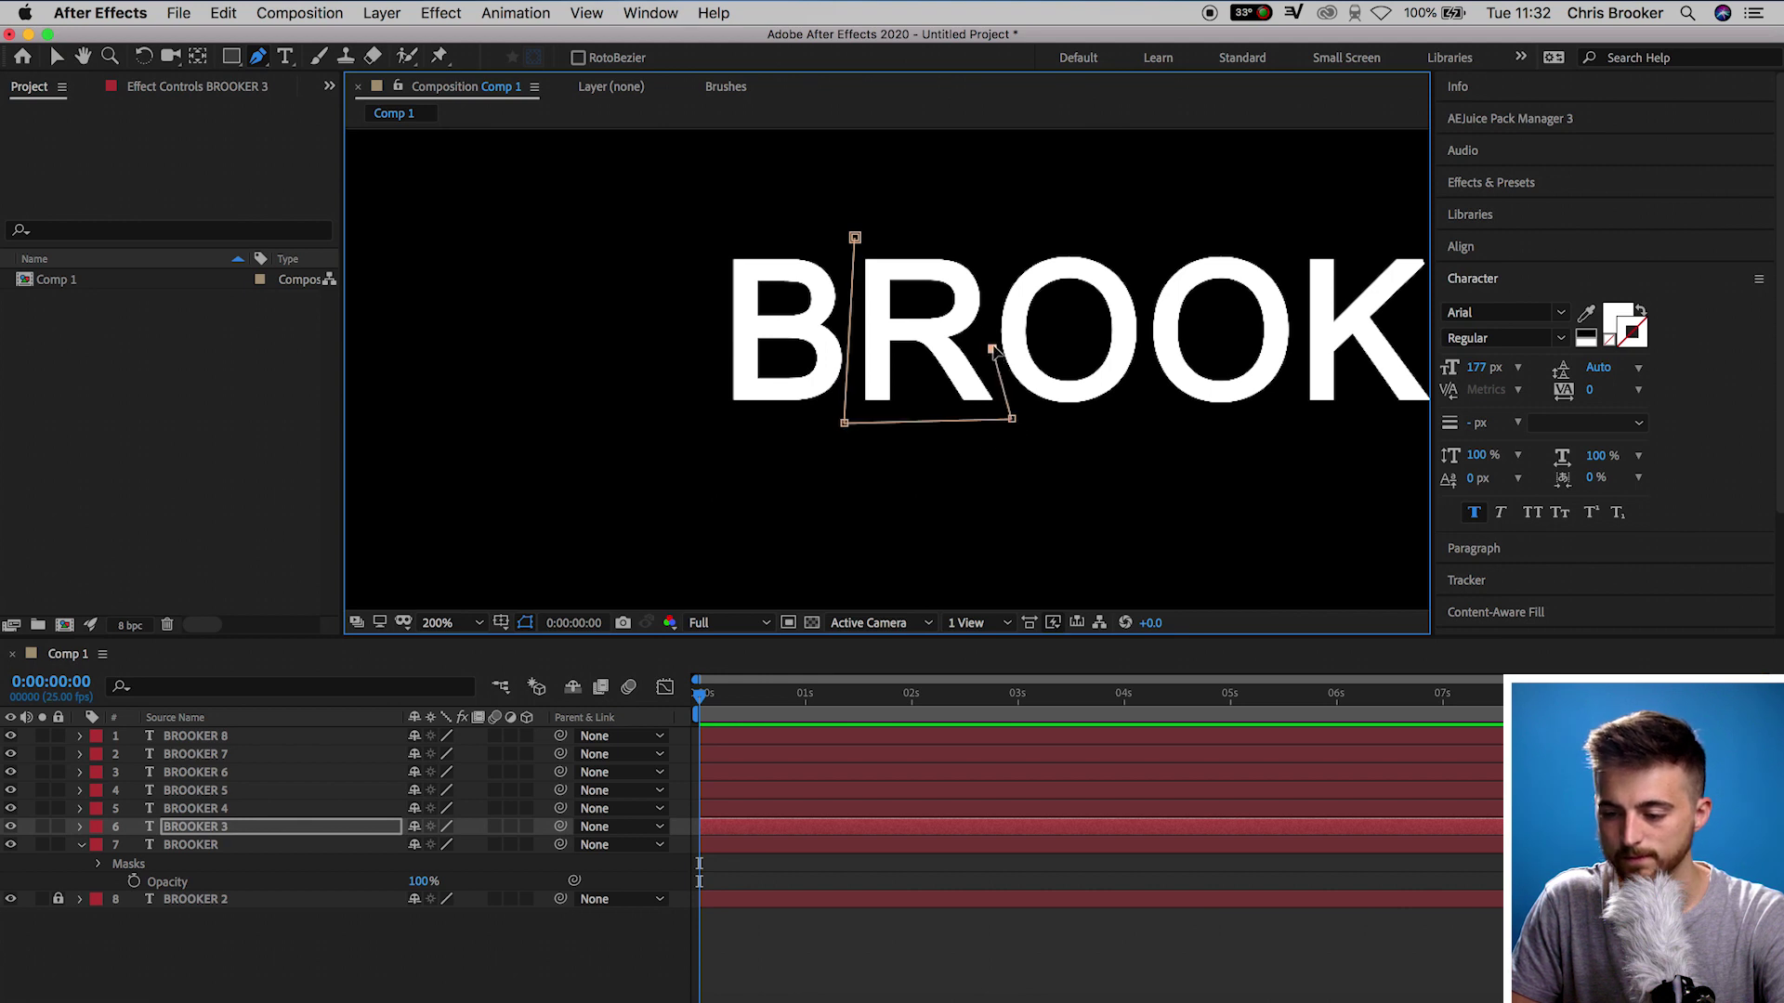
pyautogui.click(988, 235)
pyautogui.click(855, 237)
# - Start masking the first O on BROOKER 4, then check each letter layer up to BROOKER 8
pyautogui.click(210, 808)
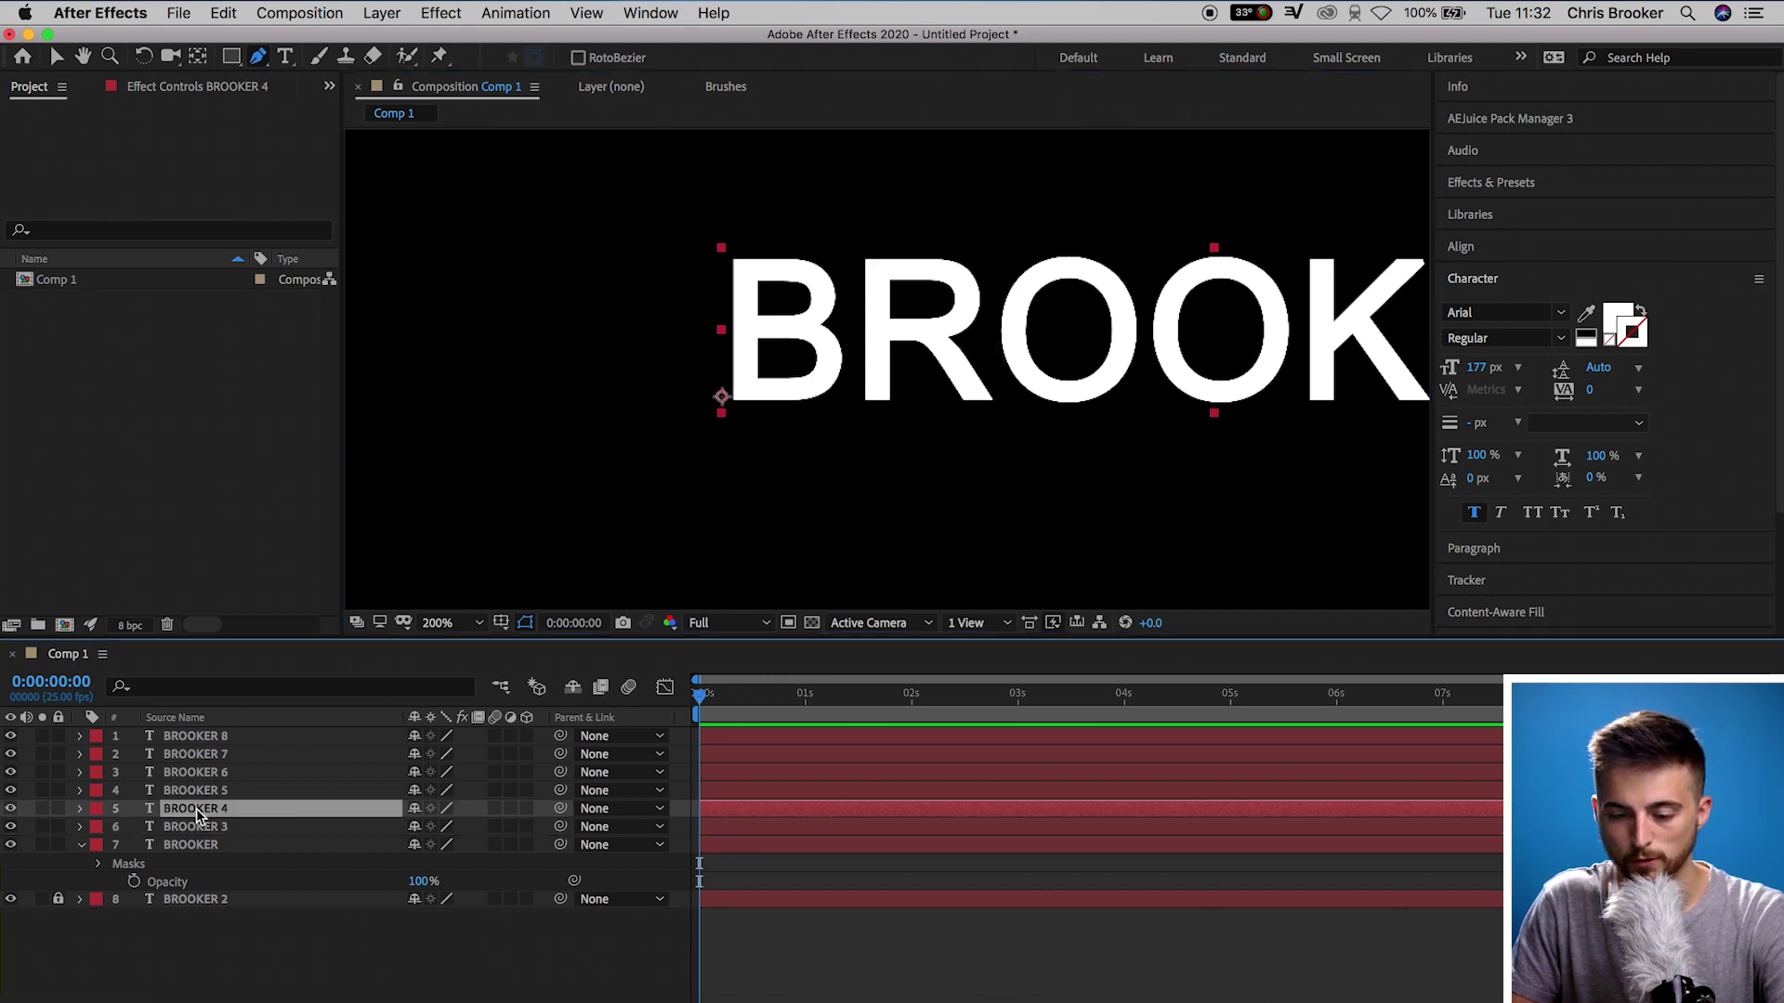
pyautogui.click(994, 227)
pyautogui.click(989, 329)
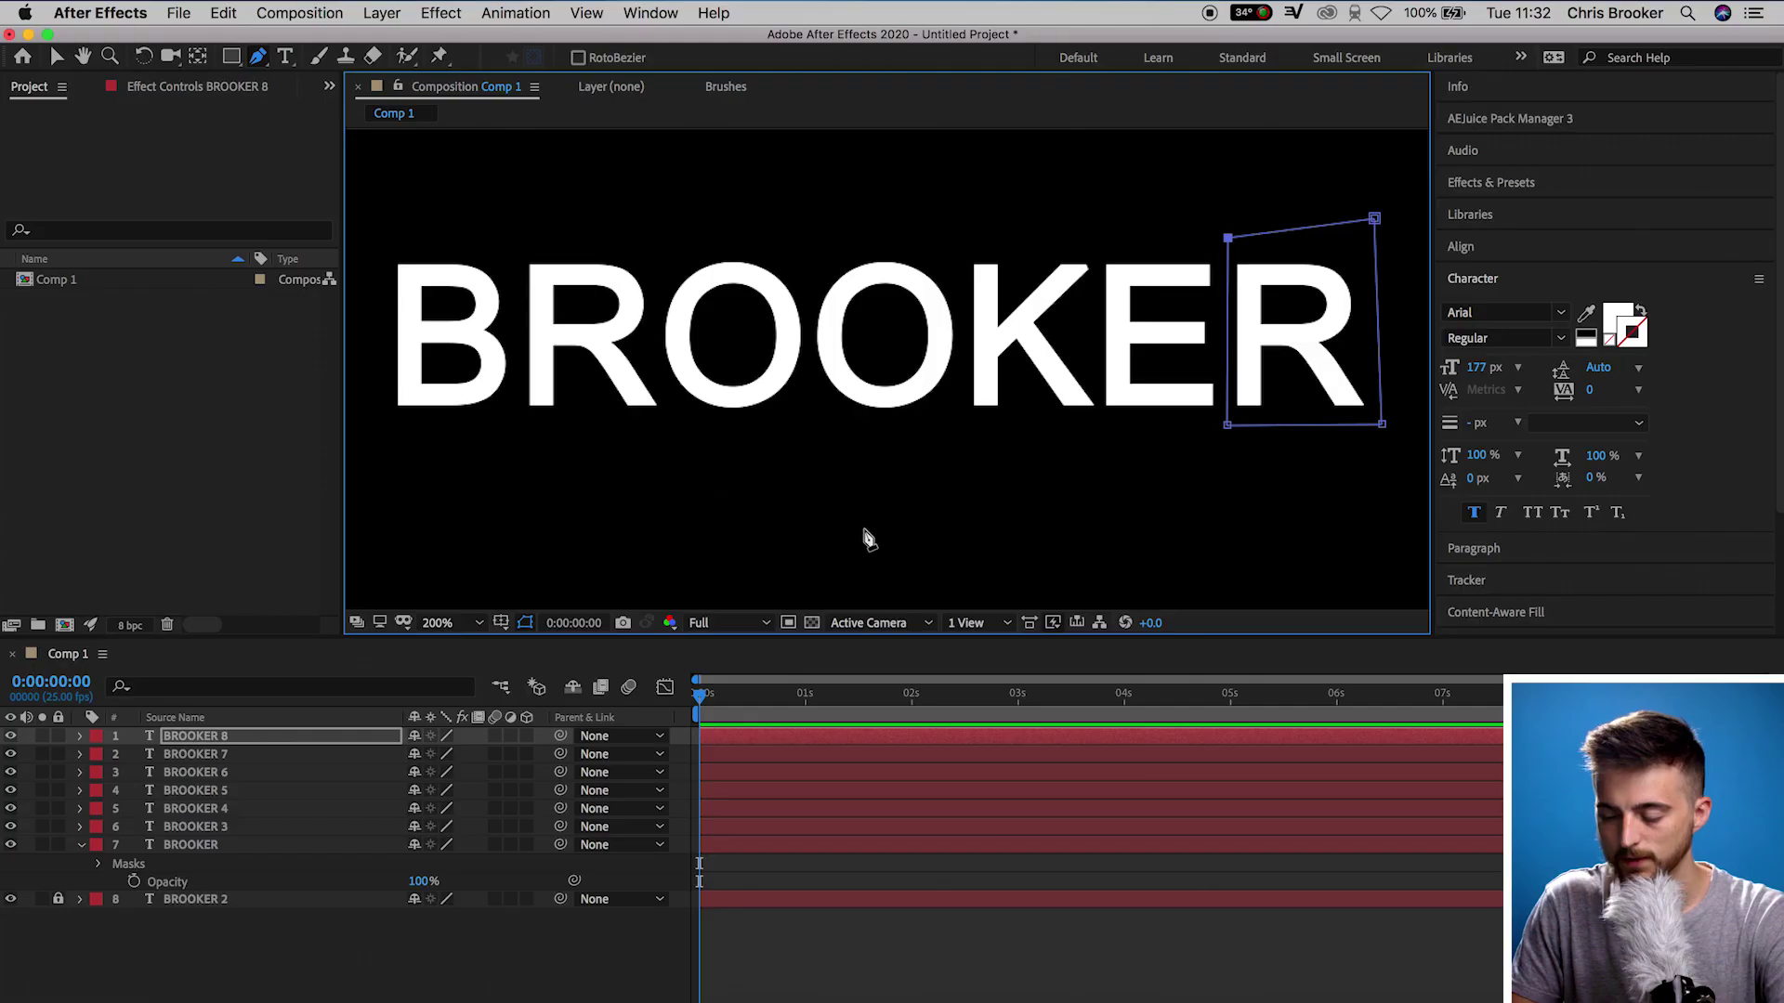
pyautogui.click(209, 849)
pyautogui.click(225, 825)
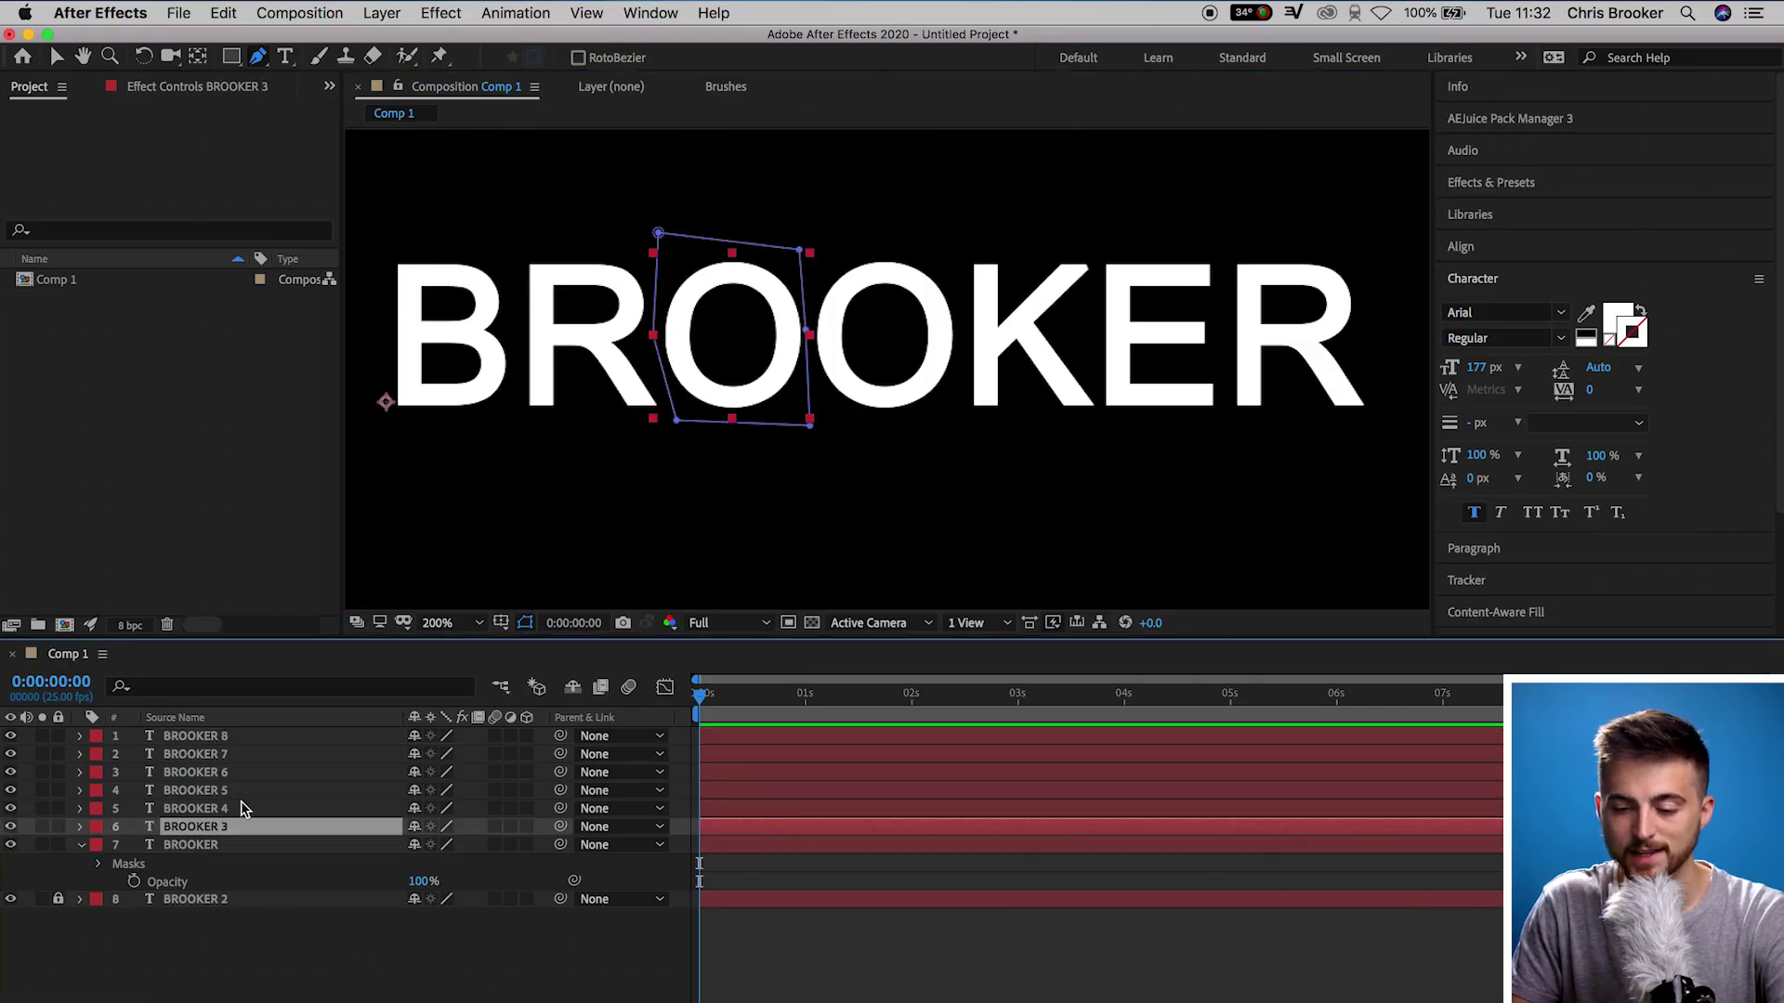
pyautogui.click(241, 804)
pyautogui.click(252, 792)
pyautogui.click(266, 774)
pyautogui.click(279, 736)
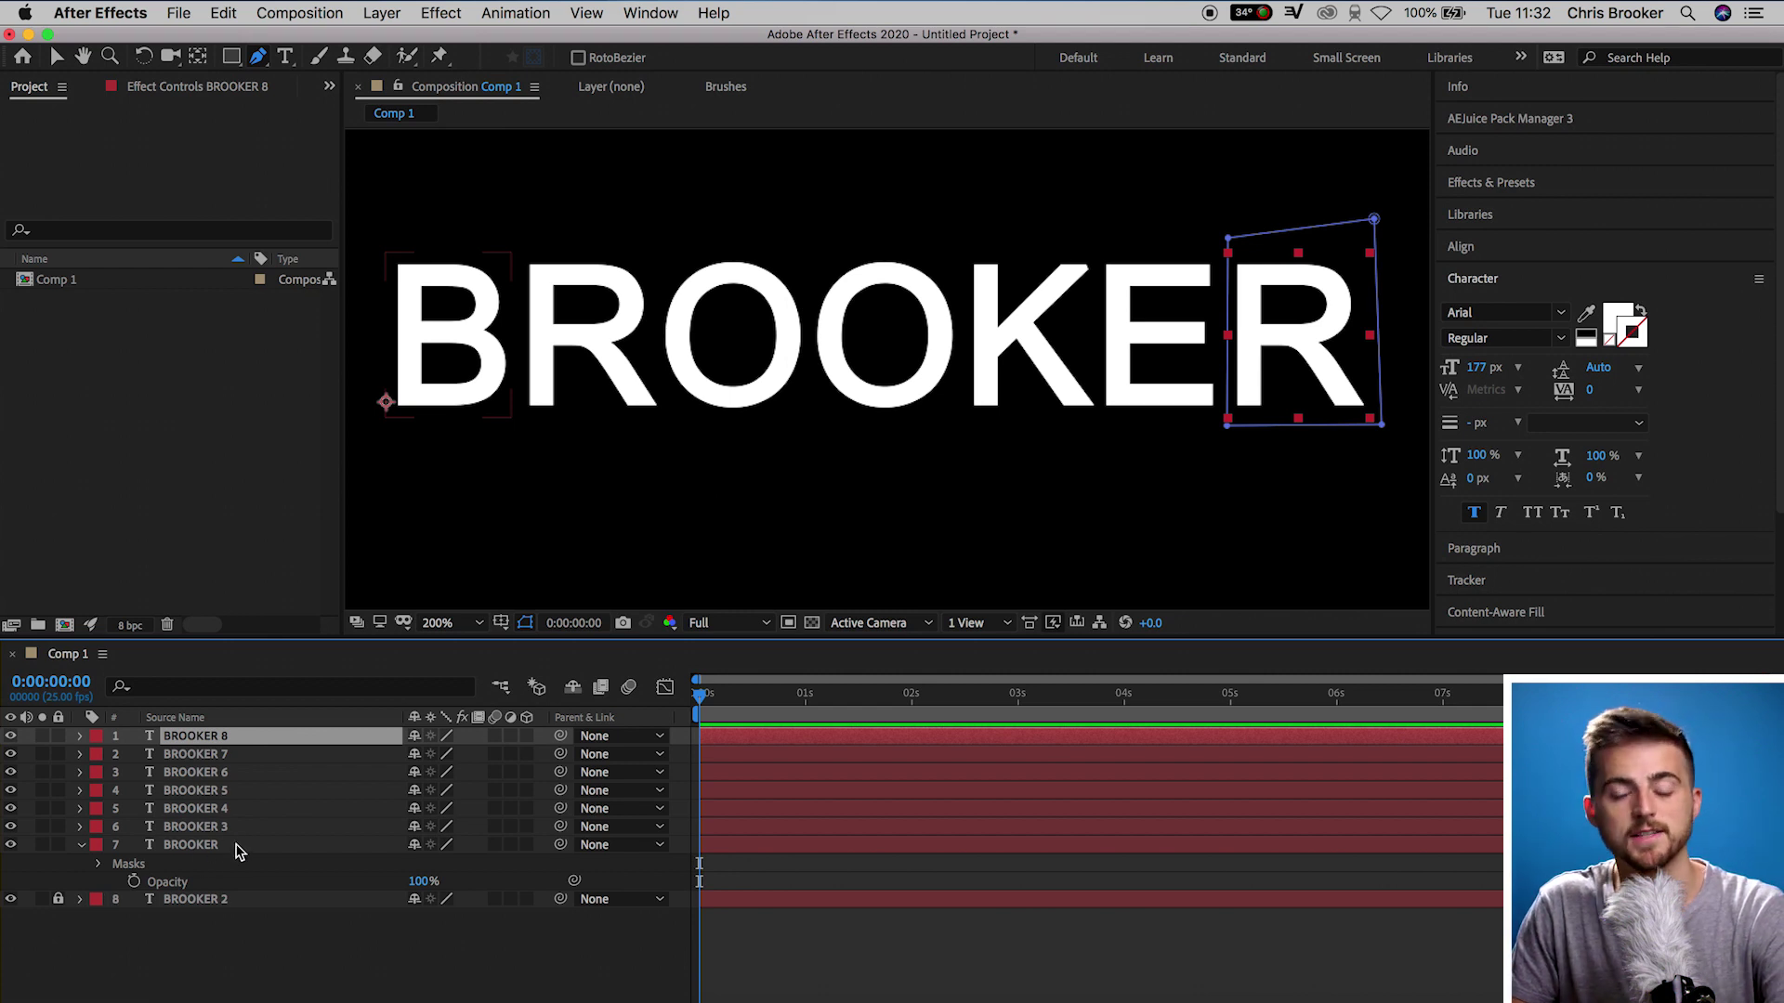
# - Key the B layer's Opacity 100%, 0%, 100% over frames 6, 7 and 8
pyautogui.click(240, 852)
pyautogui.moveTo(704, 695); pyautogui.dragTo(728, 704)
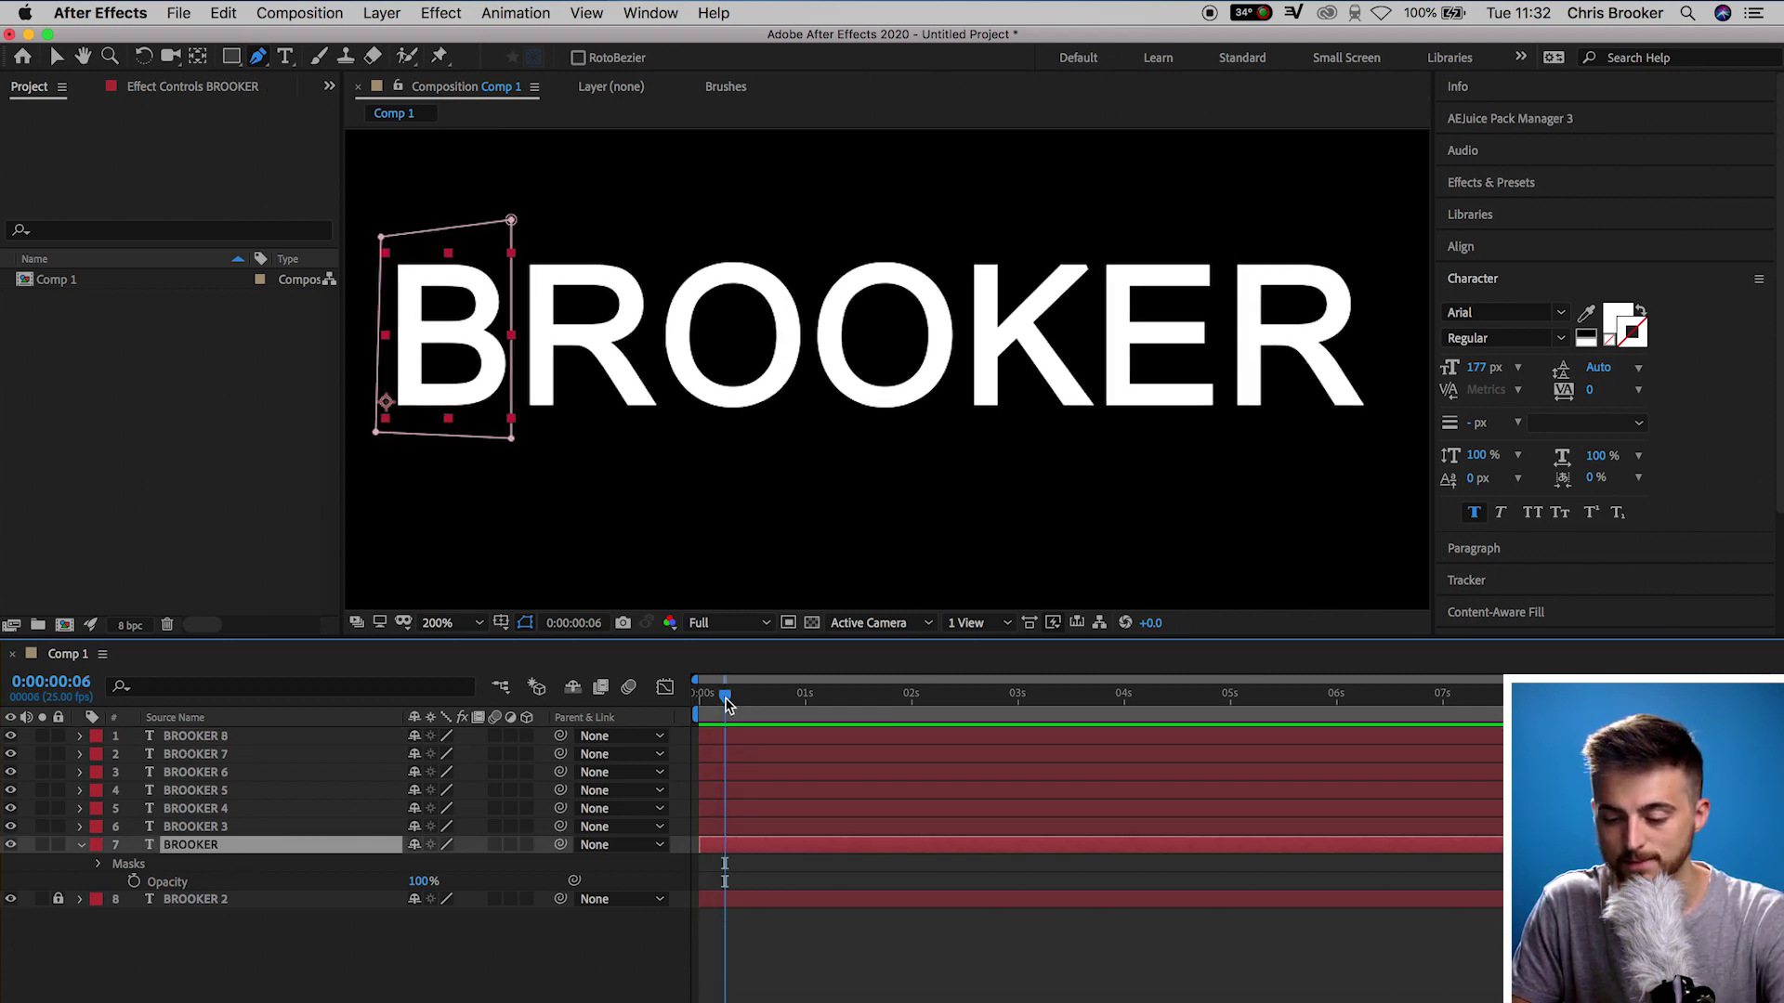
pyautogui.click(687, 935)
pyautogui.click(135, 882)
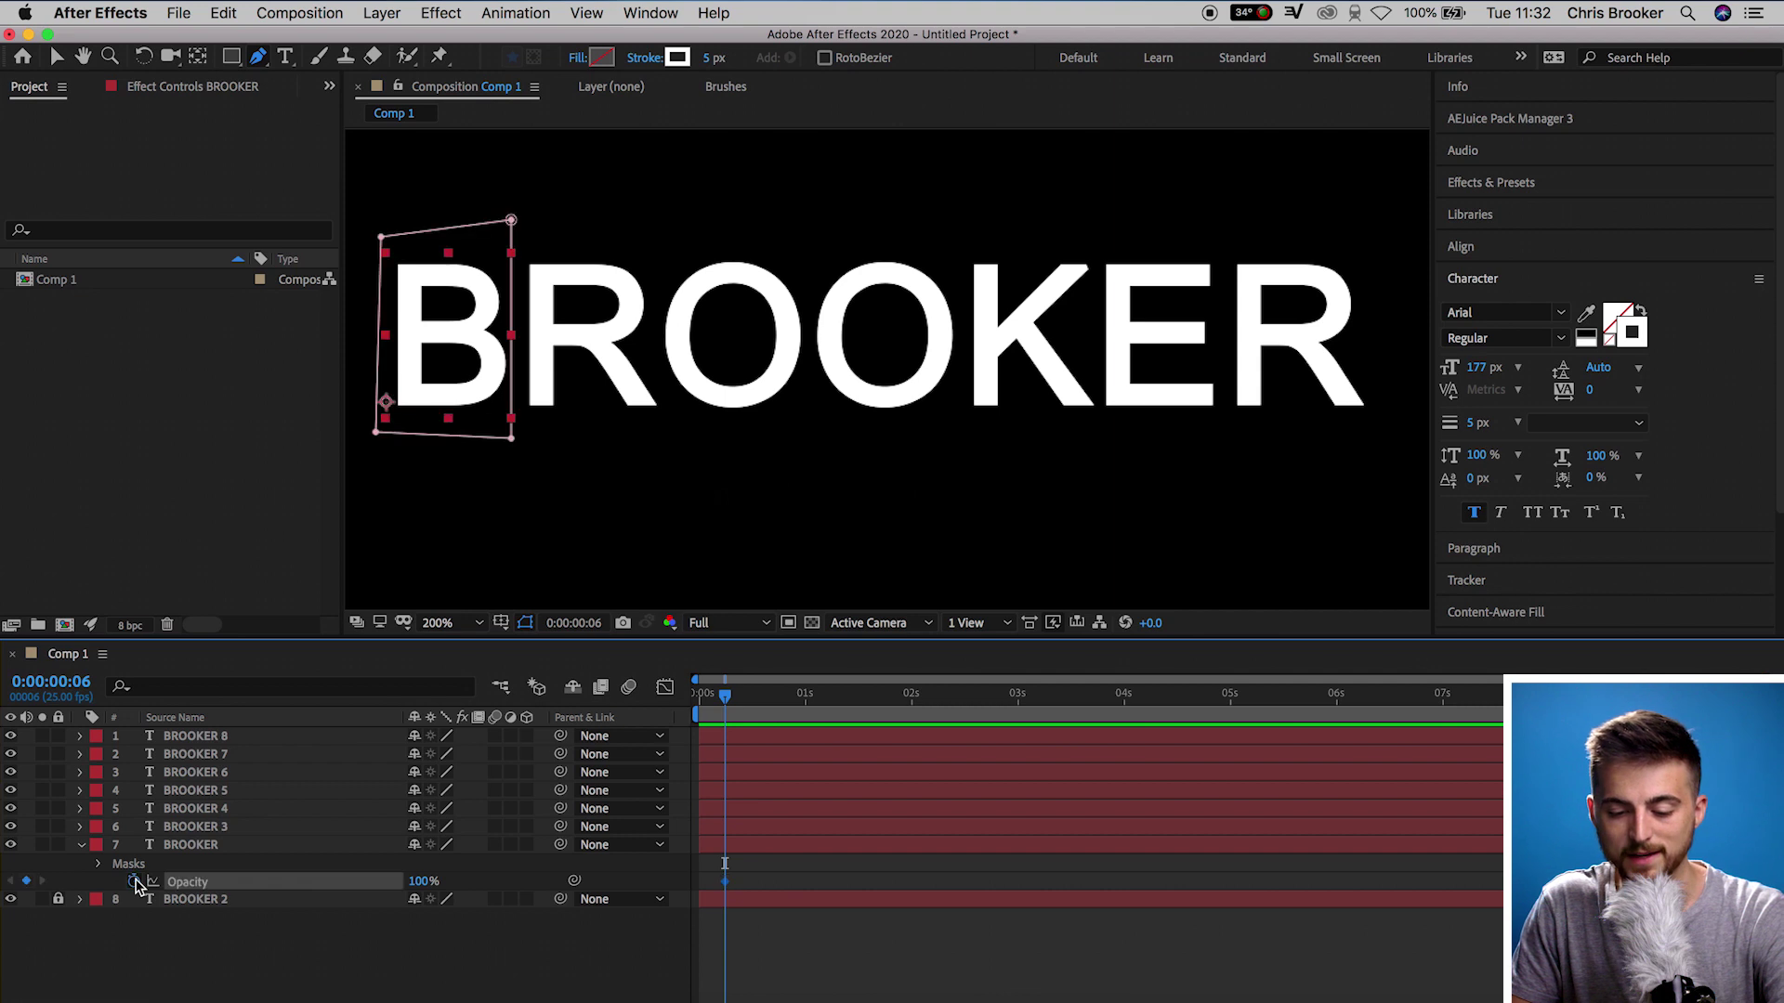
pyautogui.click(779, 955)
pyautogui.press(';')
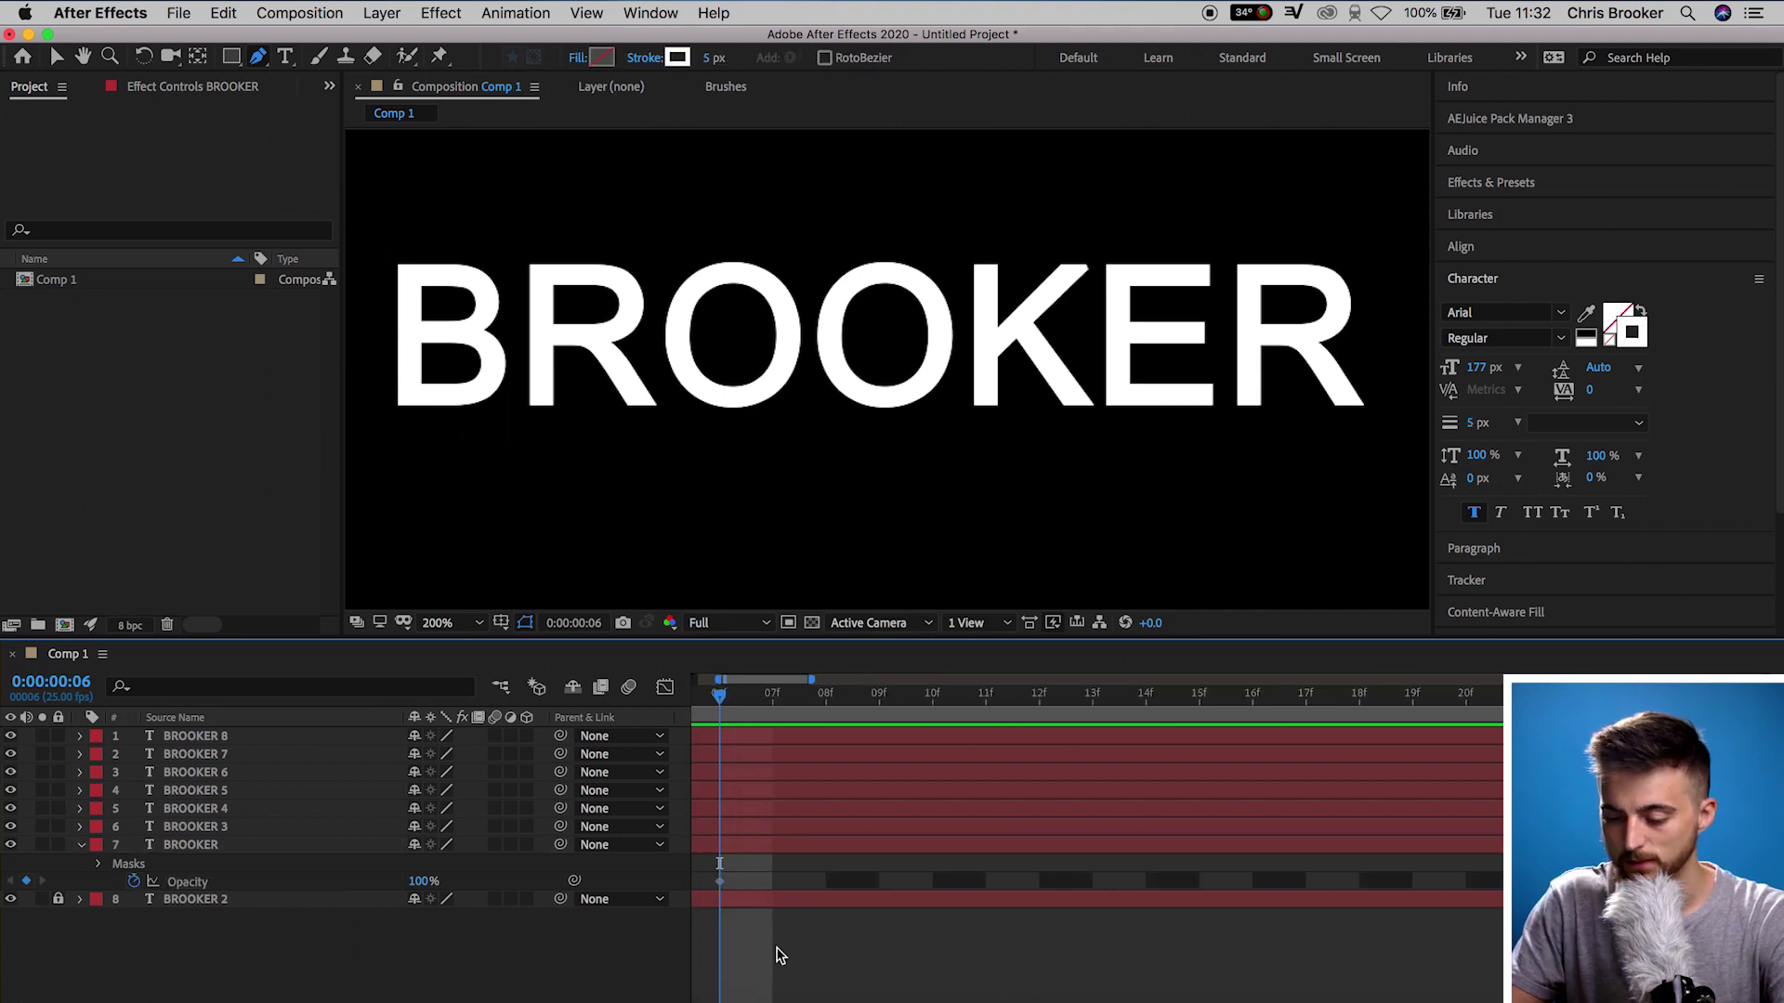
pyautogui.moveTo(723, 695); pyautogui.dragTo(772, 697)
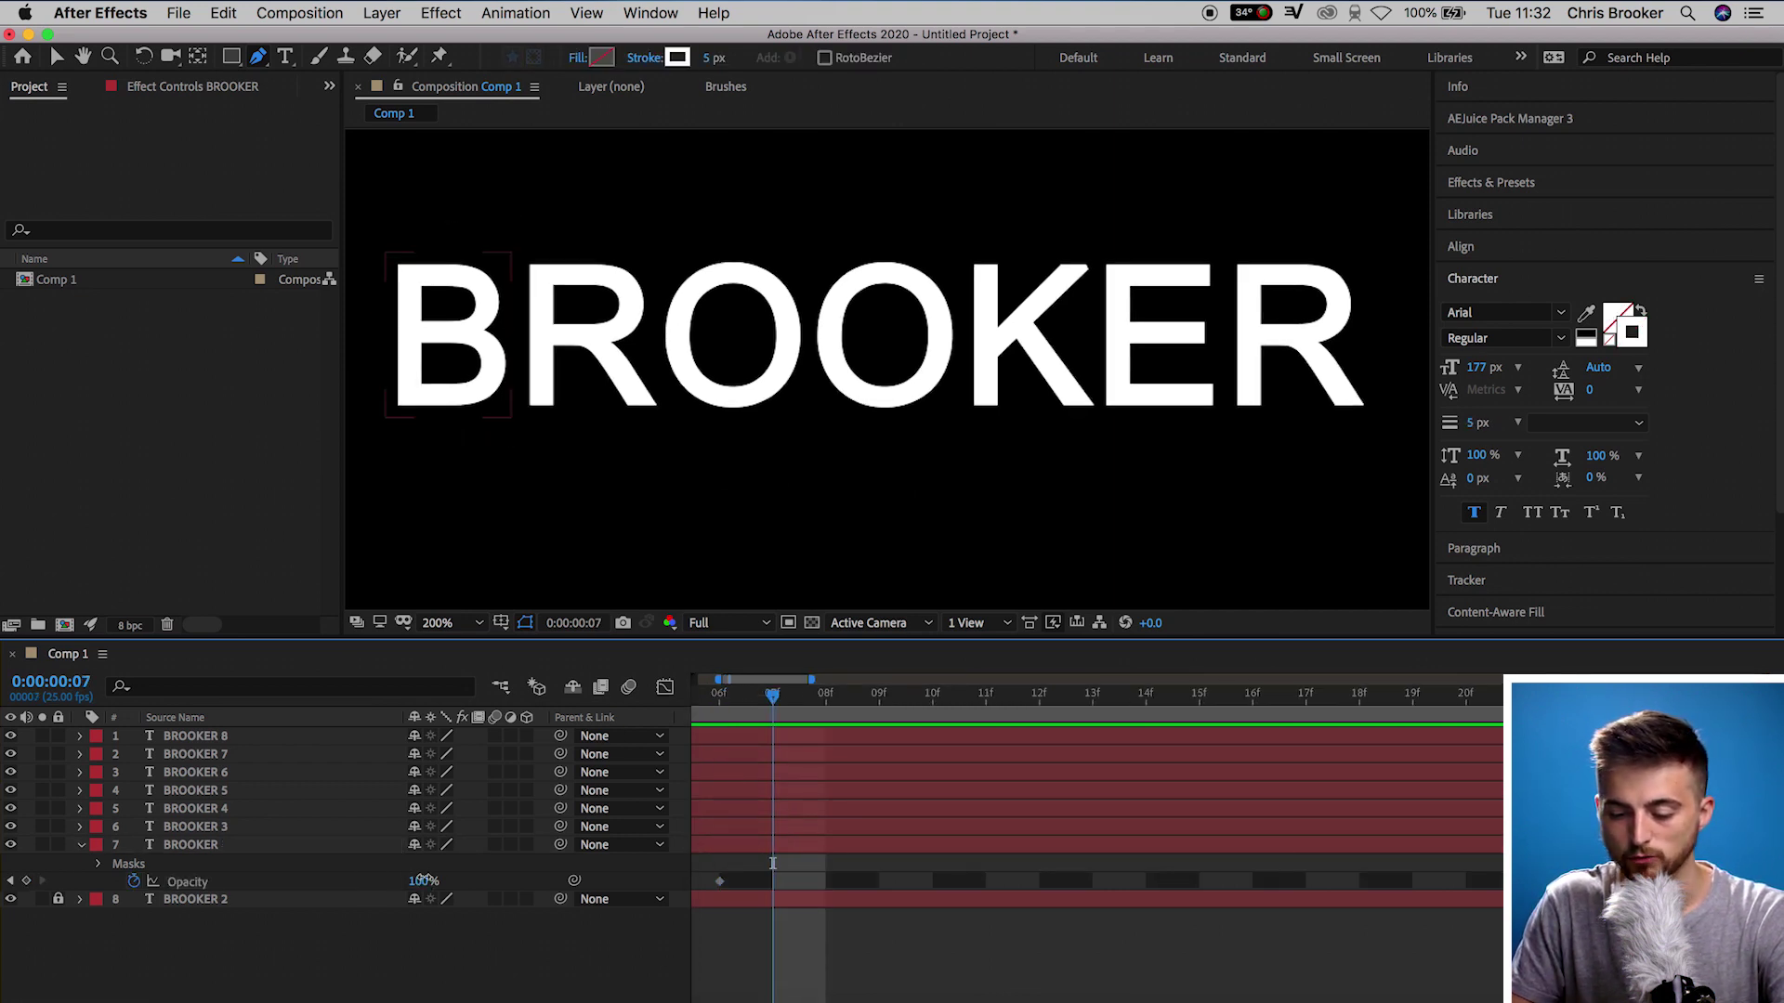
pyautogui.click(423, 879)
pyautogui.write('0')
pyautogui.press('Return')
pyautogui.click(806, 710)
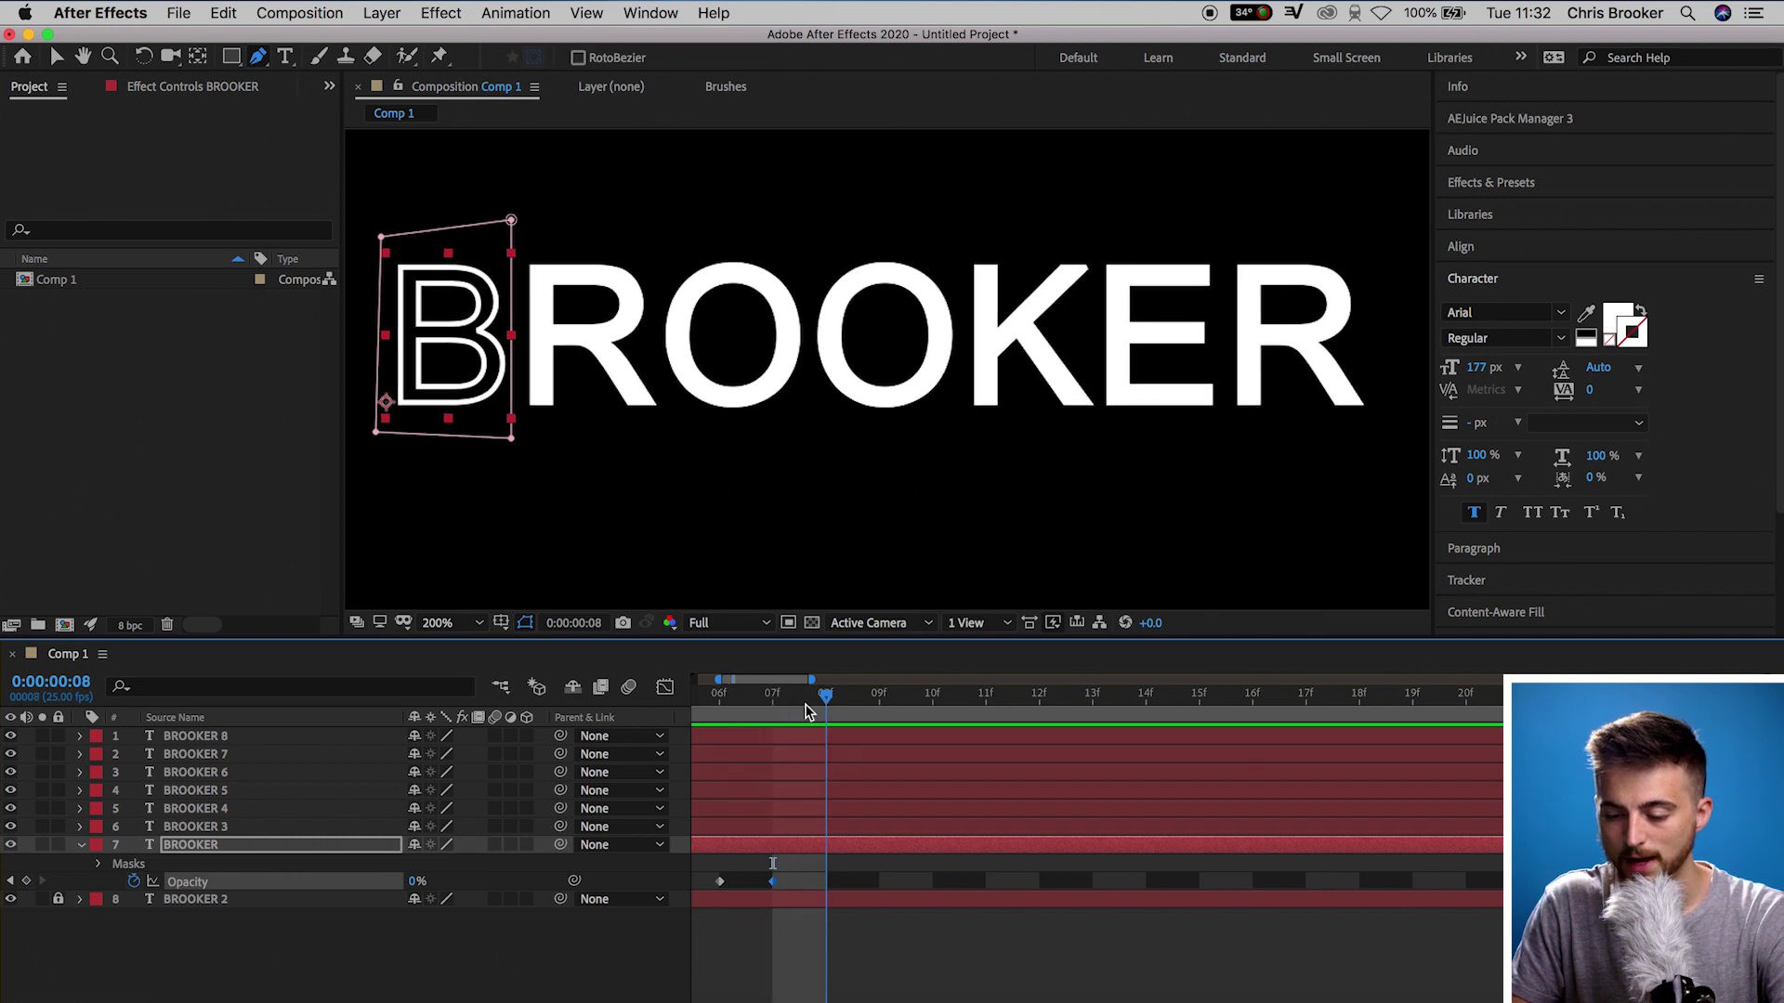
pyautogui.moveTo(416, 880); pyautogui.dragTo(1016, 826)
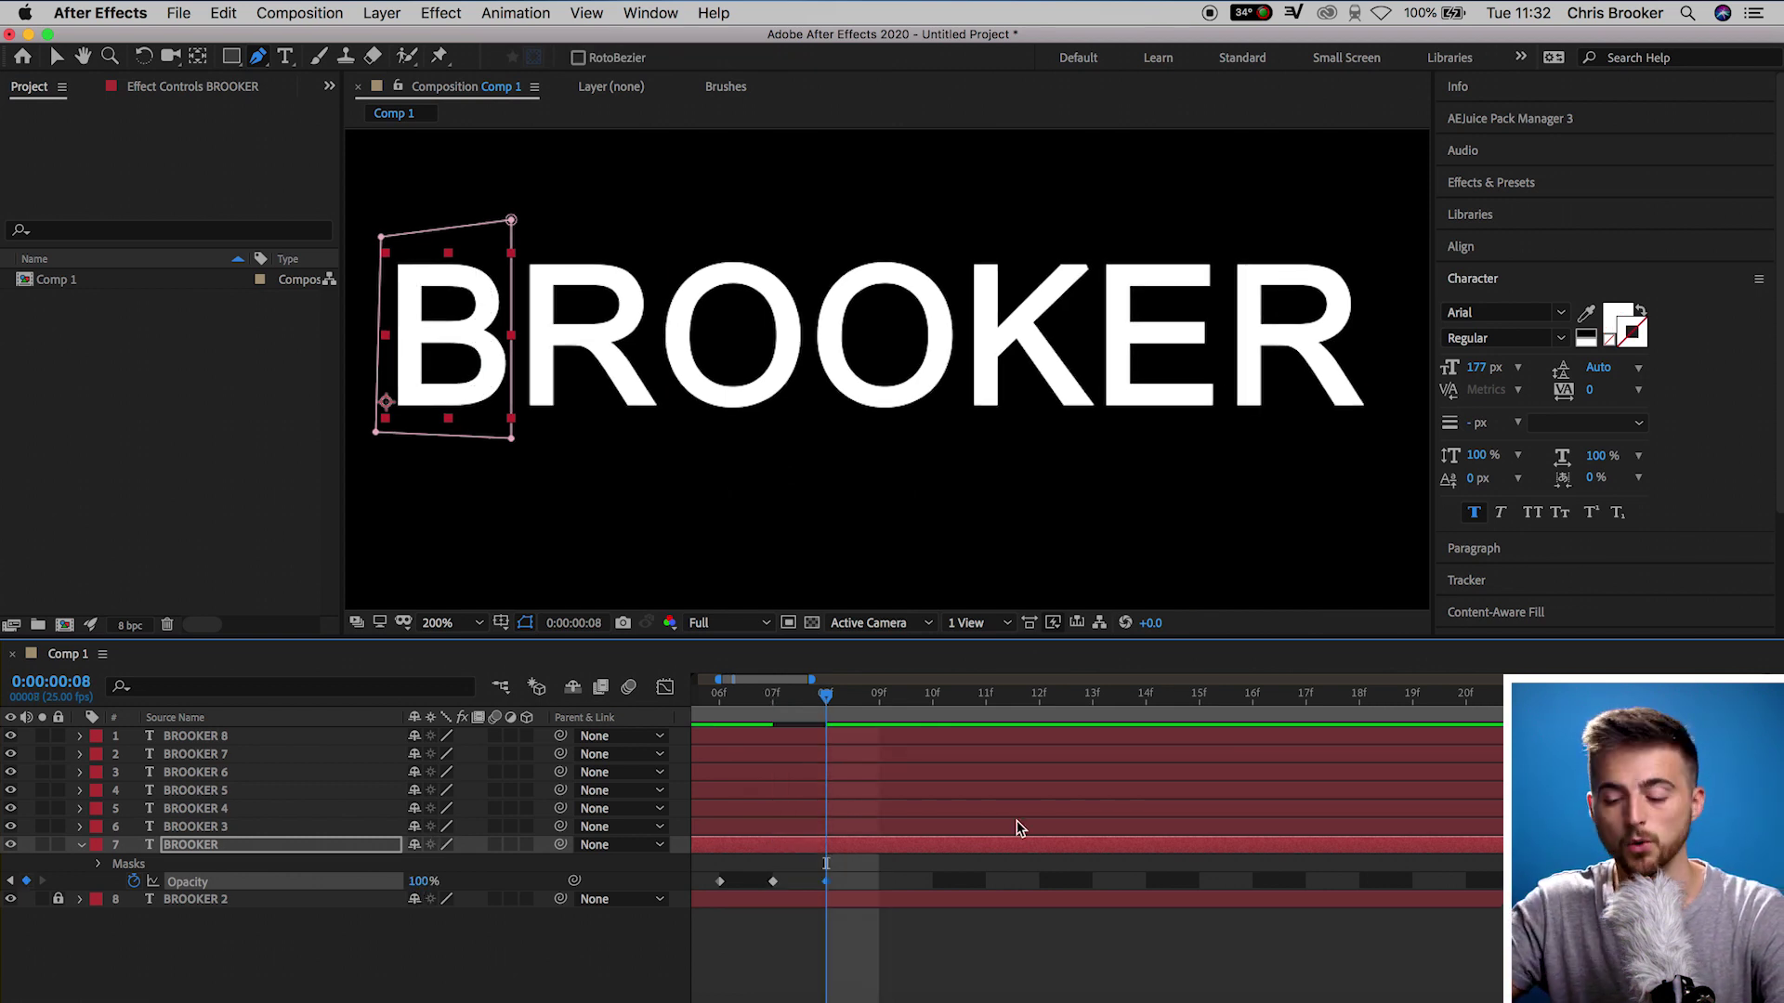
# - Preview the B flicker and copy its three opacity keyframes
pyautogui.press('-')
pyautogui.moveTo(810, 709); pyautogui.dragTo(752, 884)
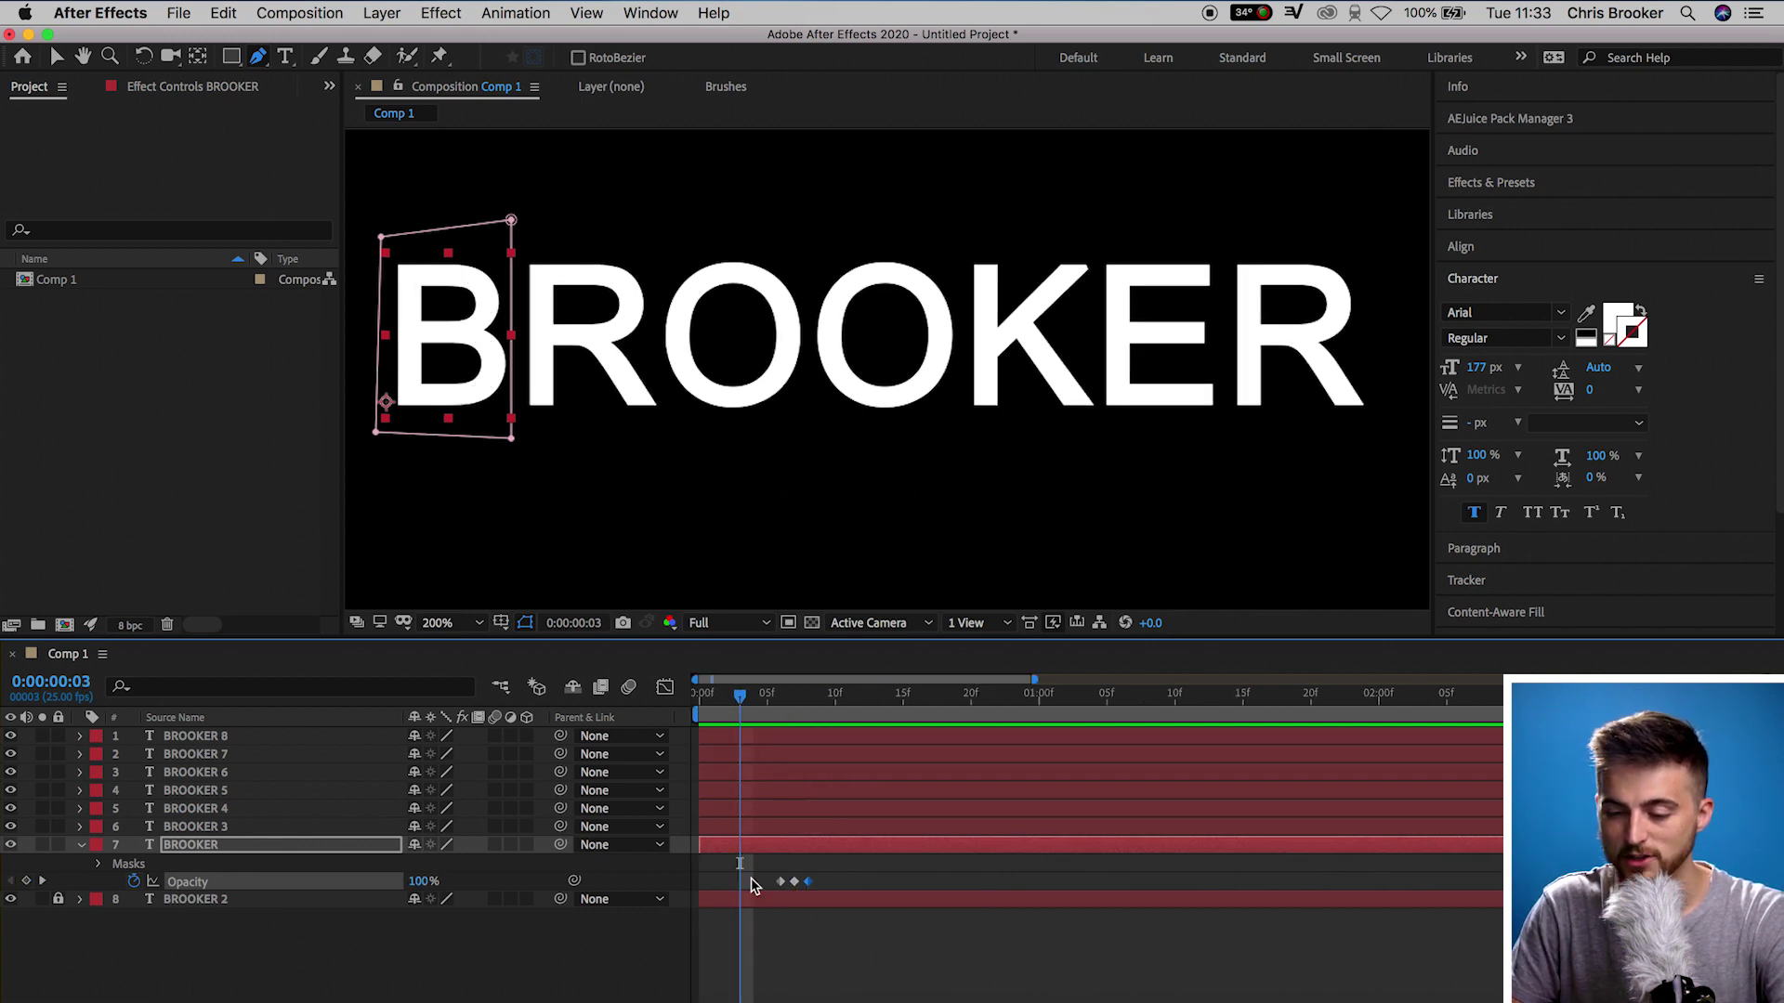
pyautogui.click(764, 938)
pyautogui.press('space')
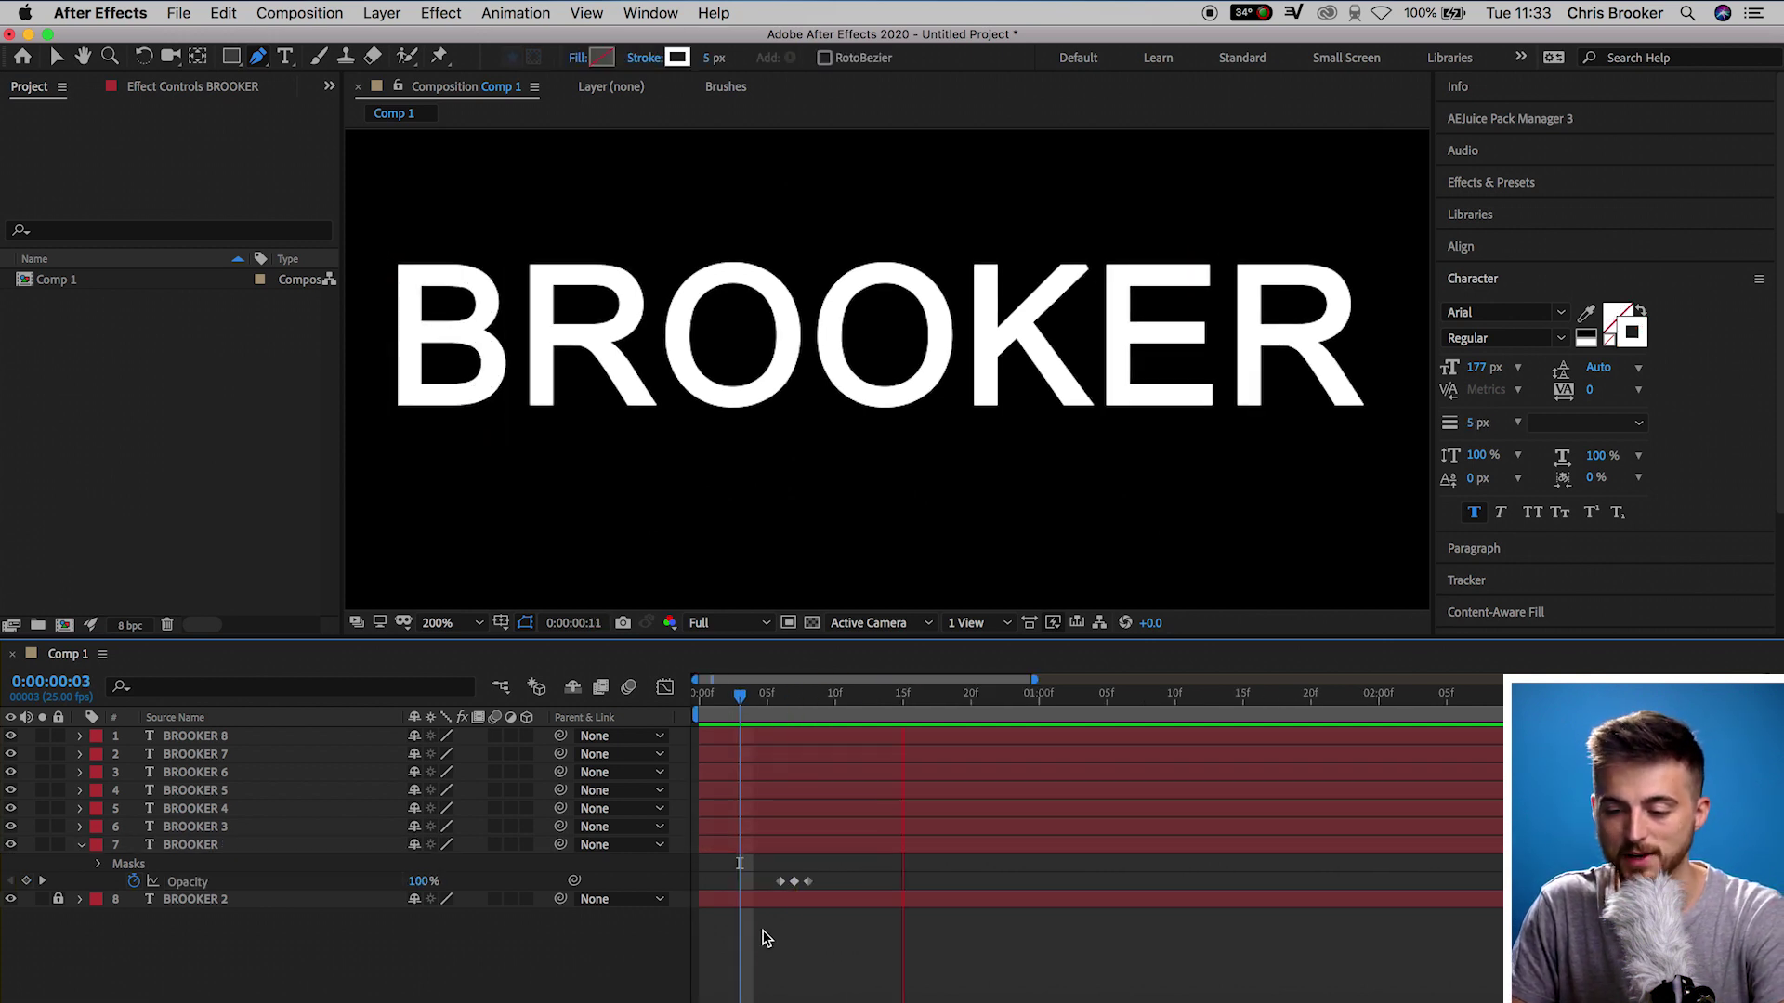
pyautogui.press('space')
pyautogui.moveTo(754, 873); pyautogui.dragTo(833, 893)
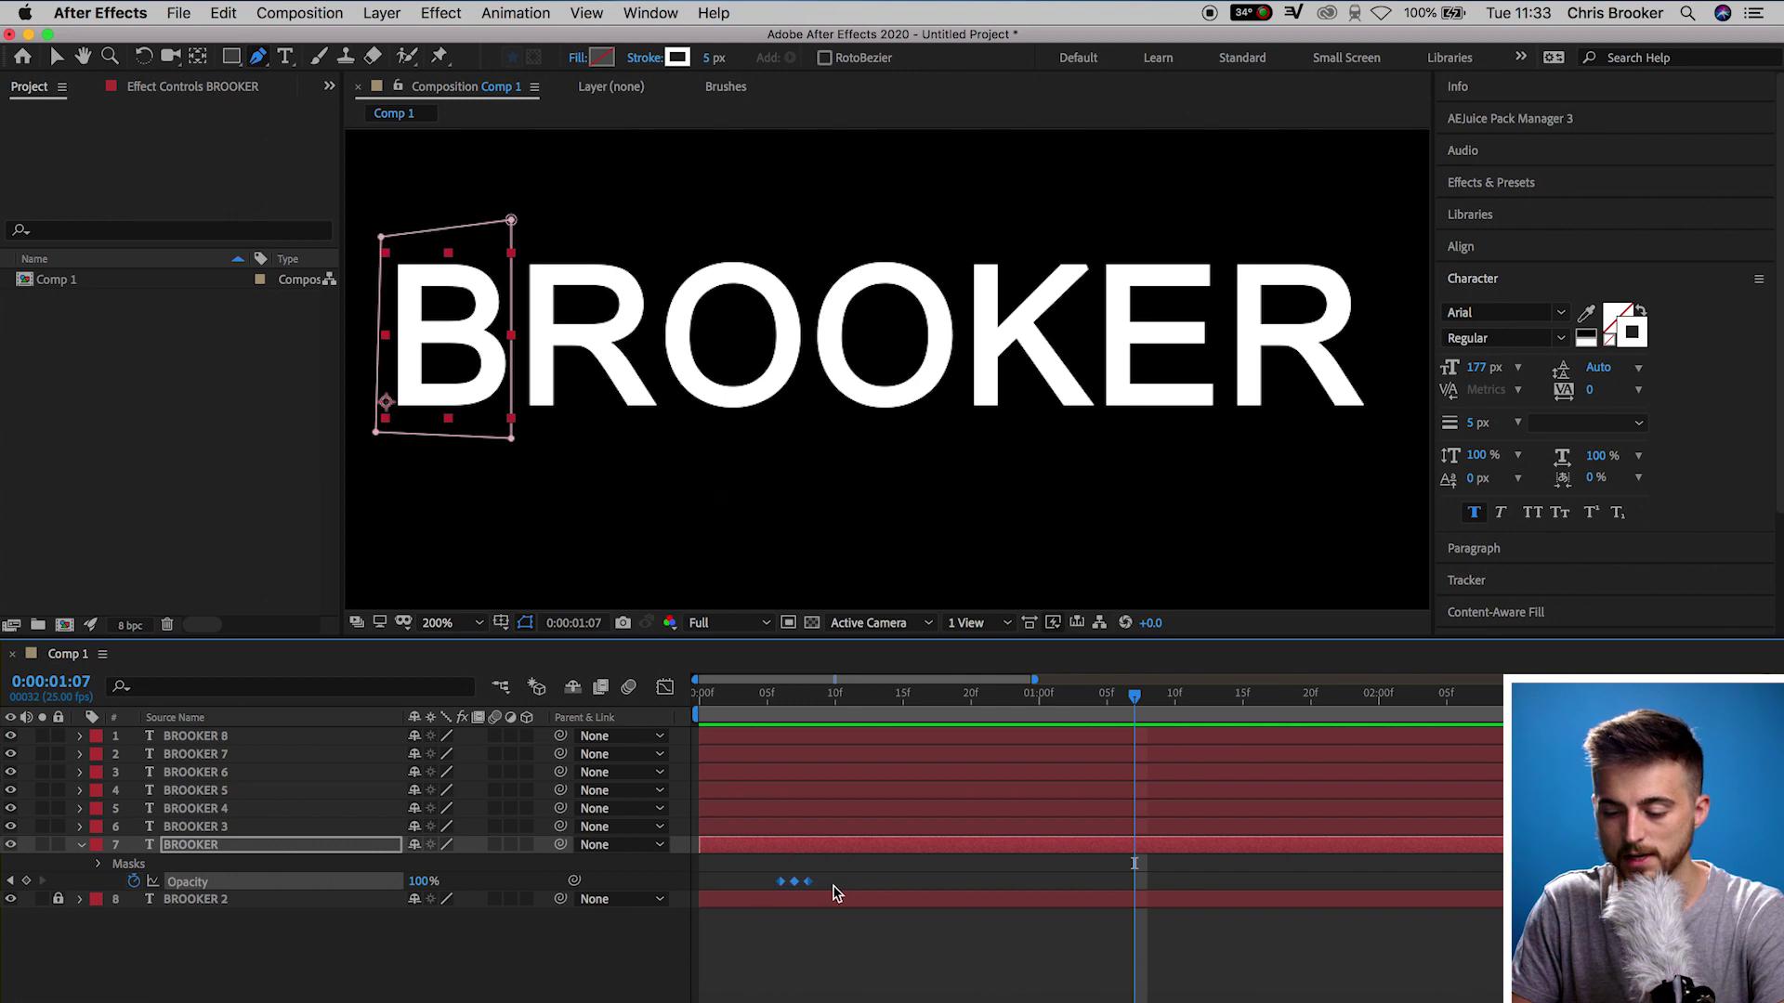
pyautogui.press('super+c')
# - Paste the flicker keyframes at 00:18, 01:17, 02:16 and 03:10
pyautogui.click(948, 709)
pyautogui.press('super+v')
pyautogui.press('-')
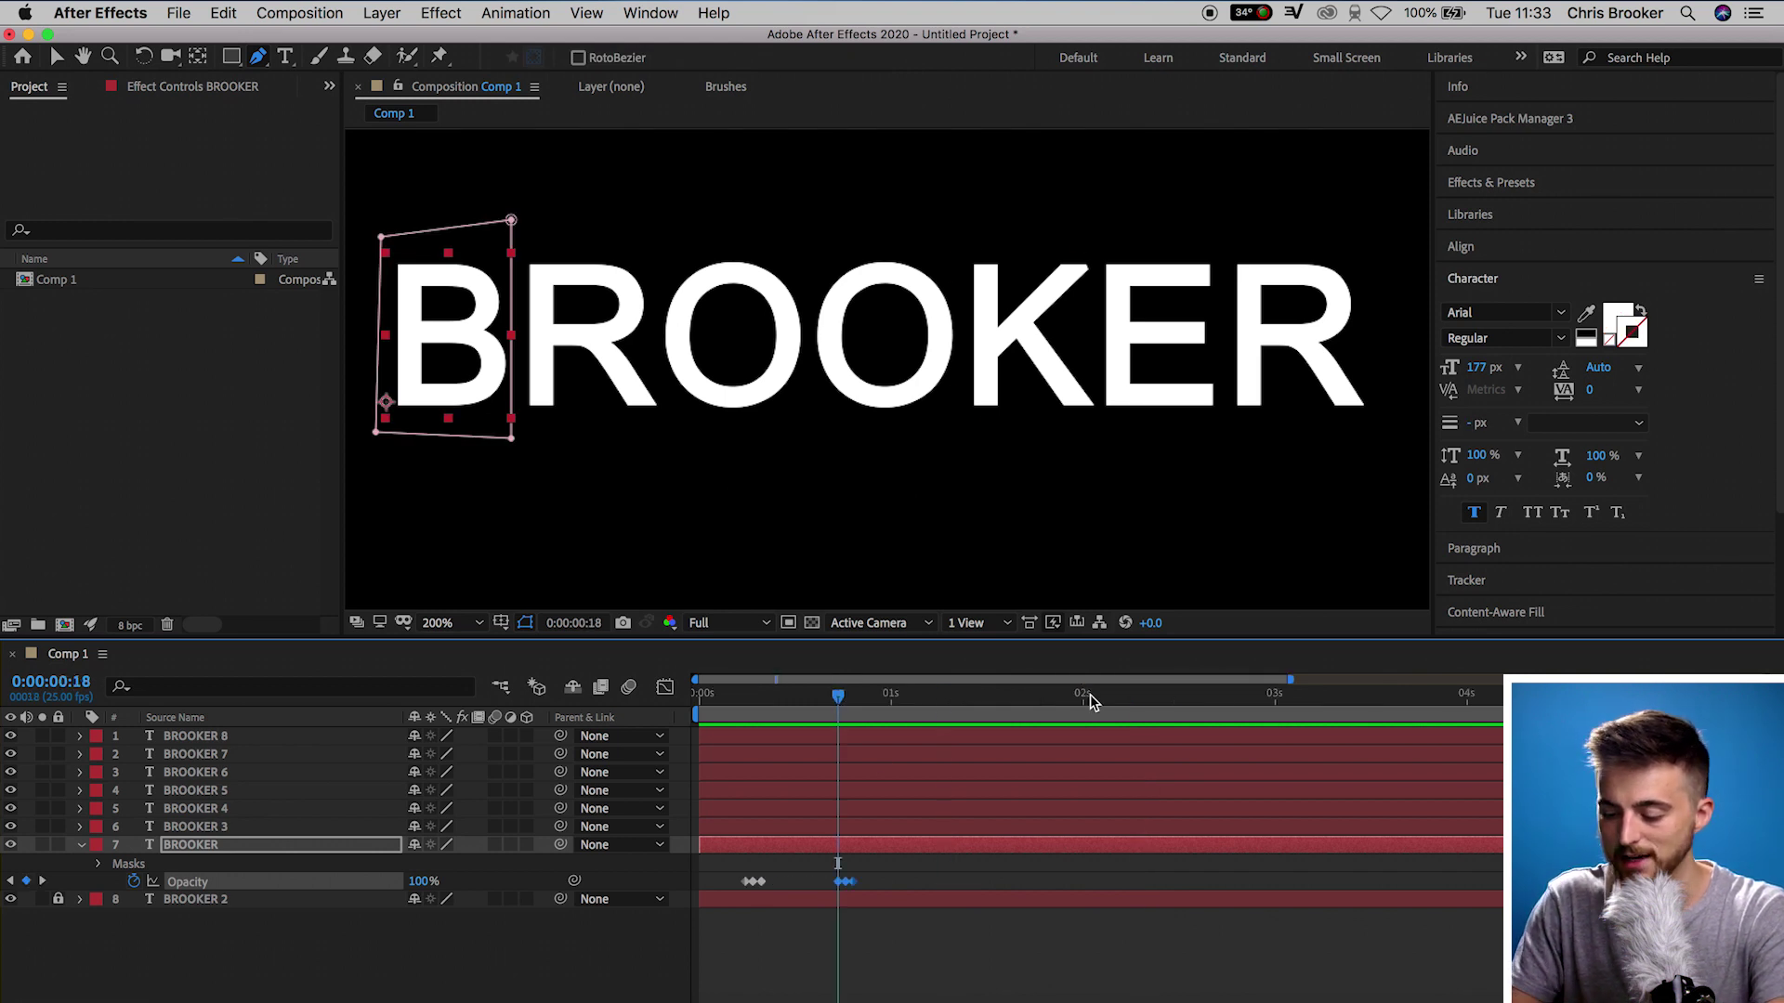
pyautogui.press('-')
pyautogui.click(876, 699)
pyautogui.press('super+v')
pyautogui.click(980, 699)
pyautogui.press('super+v')
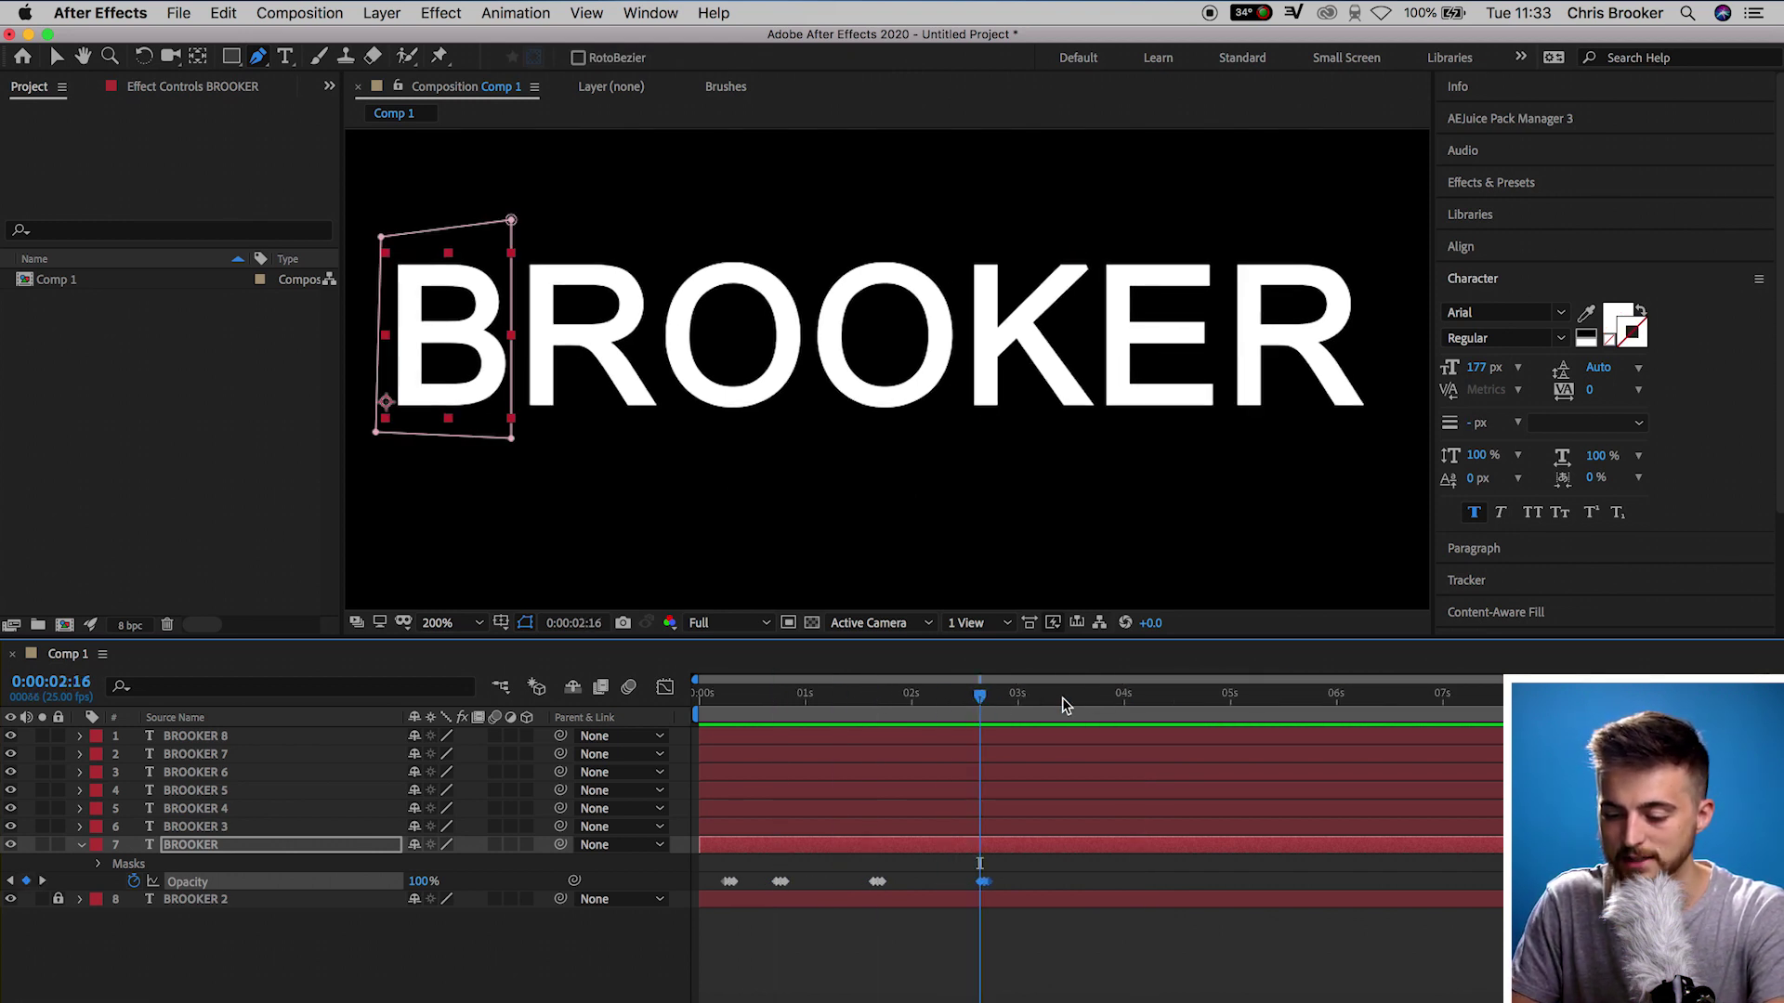
pyautogui.click(1061, 699)
pyautogui.press('super+v')
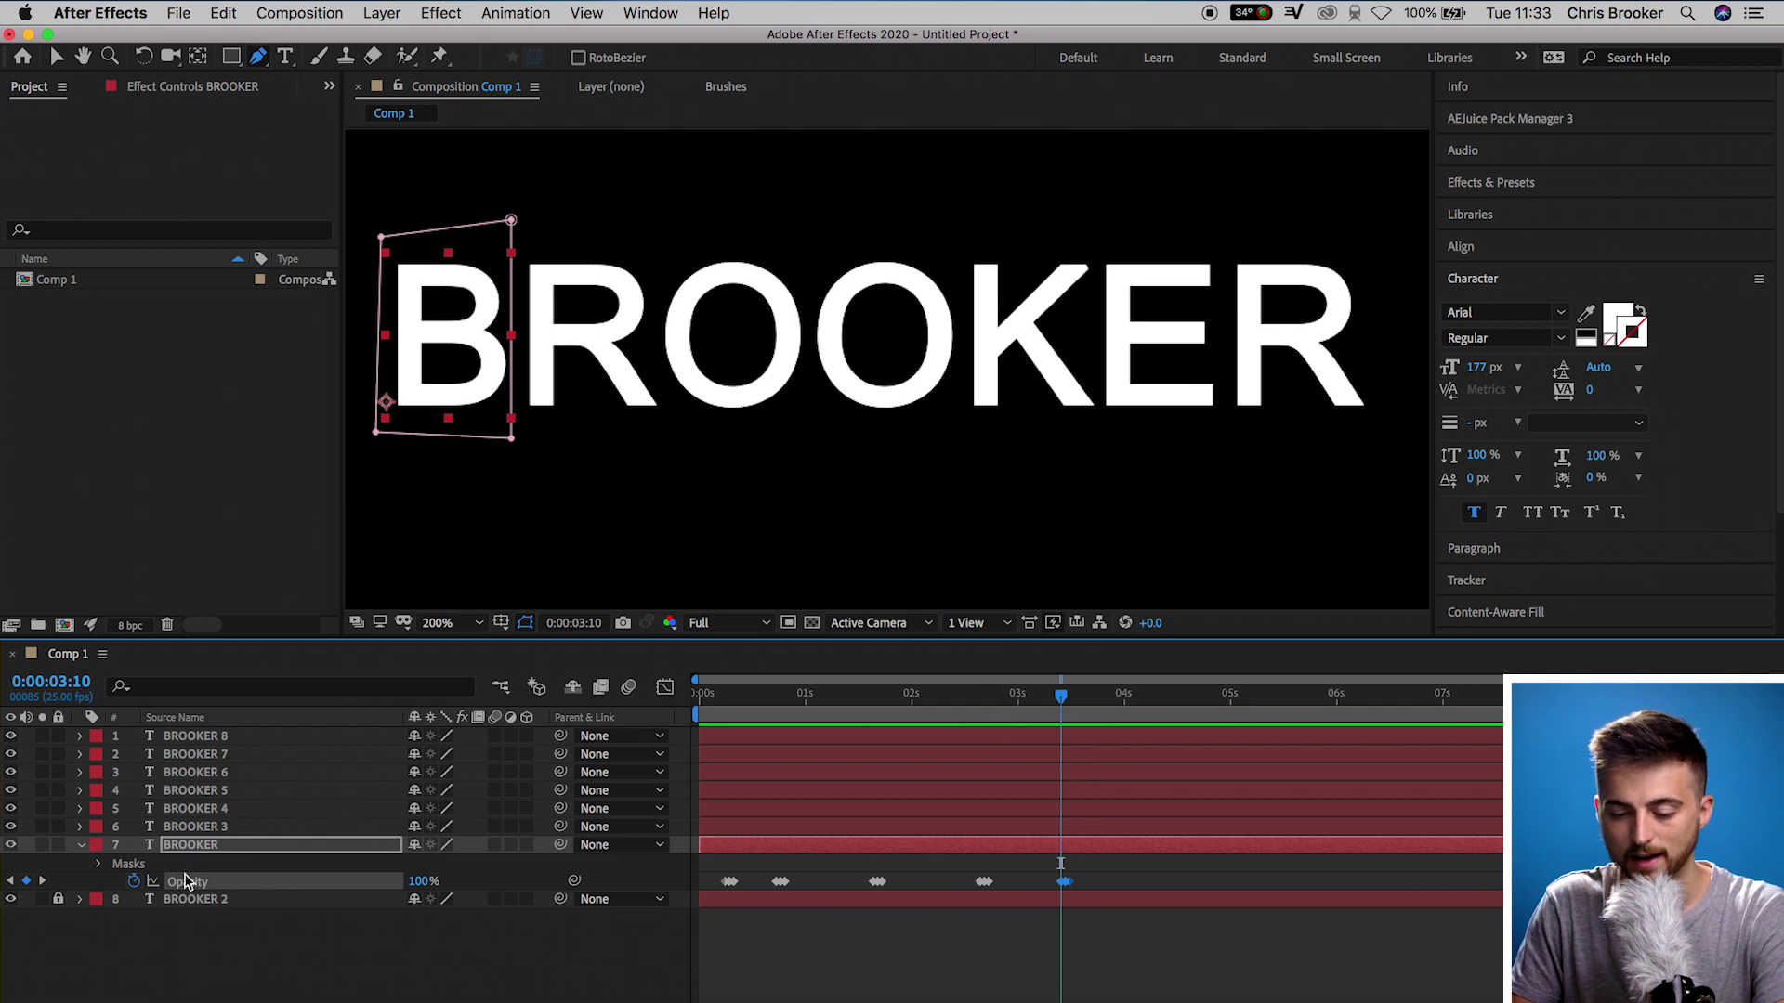
# - Copy the B's opacity flicker keyframes and paste them onto the six layers BROOKER 3–8
pyautogui.click(219, 925)
pyautogui.click(223, 881)
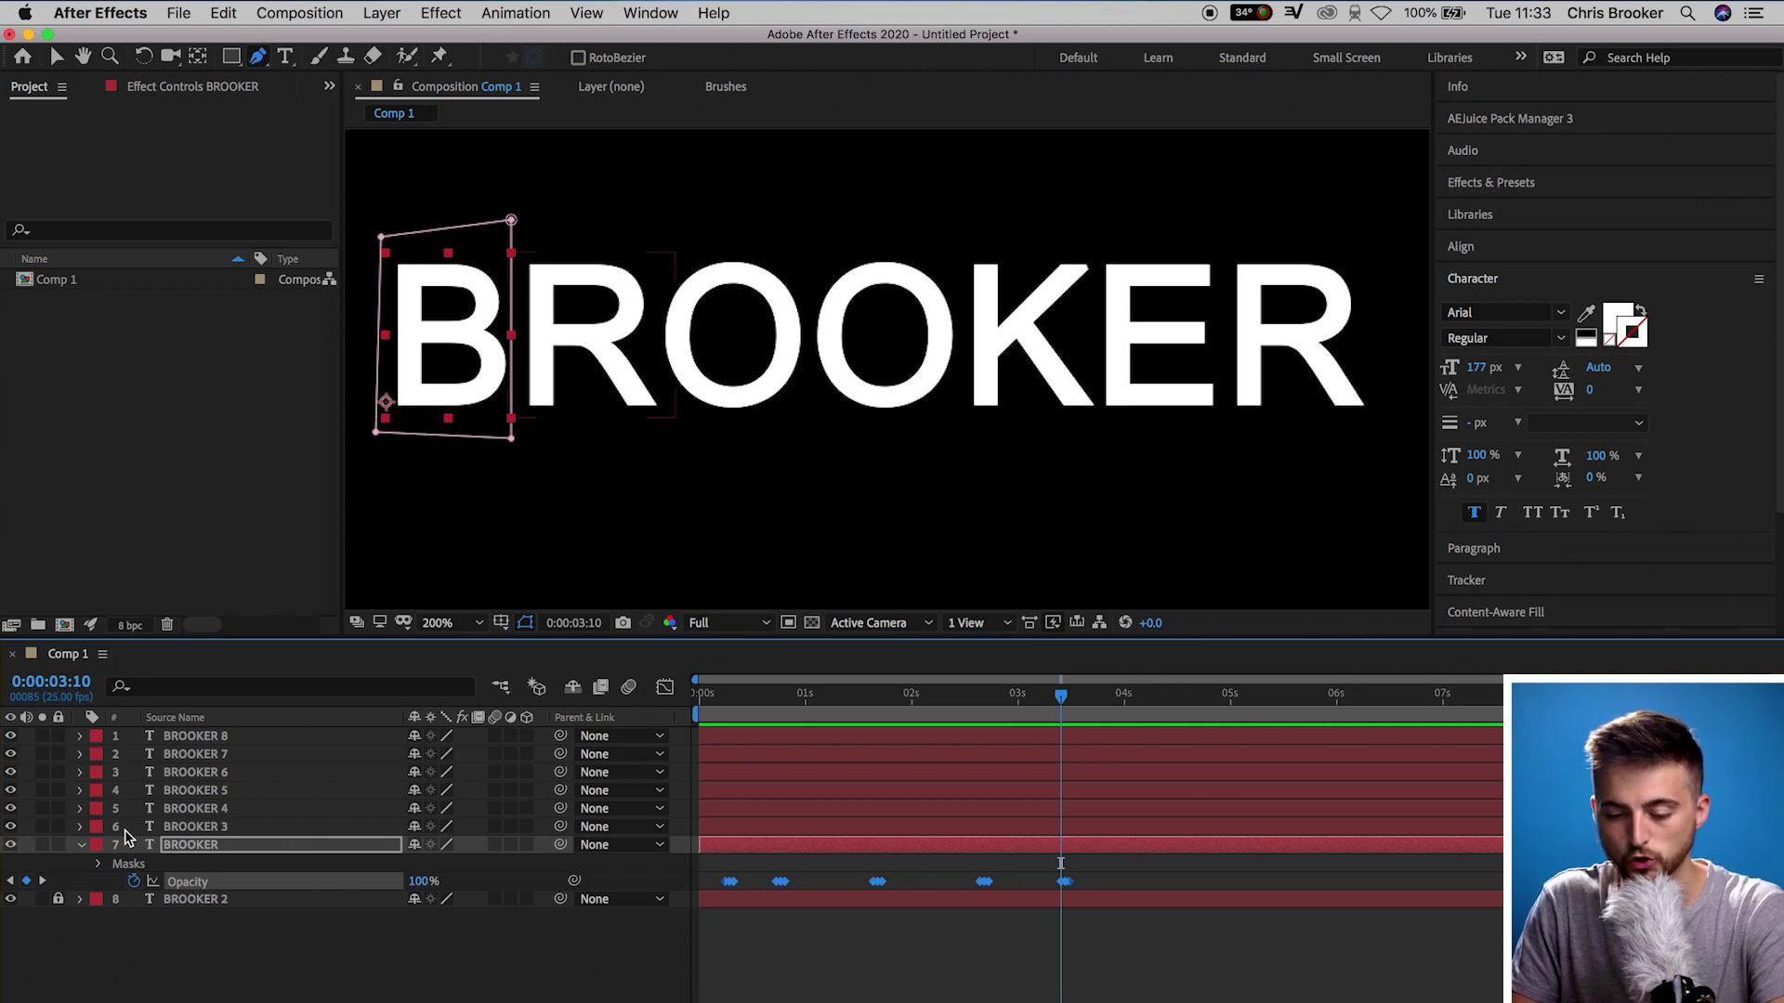
pyautogui.click(203, 827)
pyautogui.keyDown('shift'); pyautogui.click(230, 736); pyautogui.keyUp('shift')
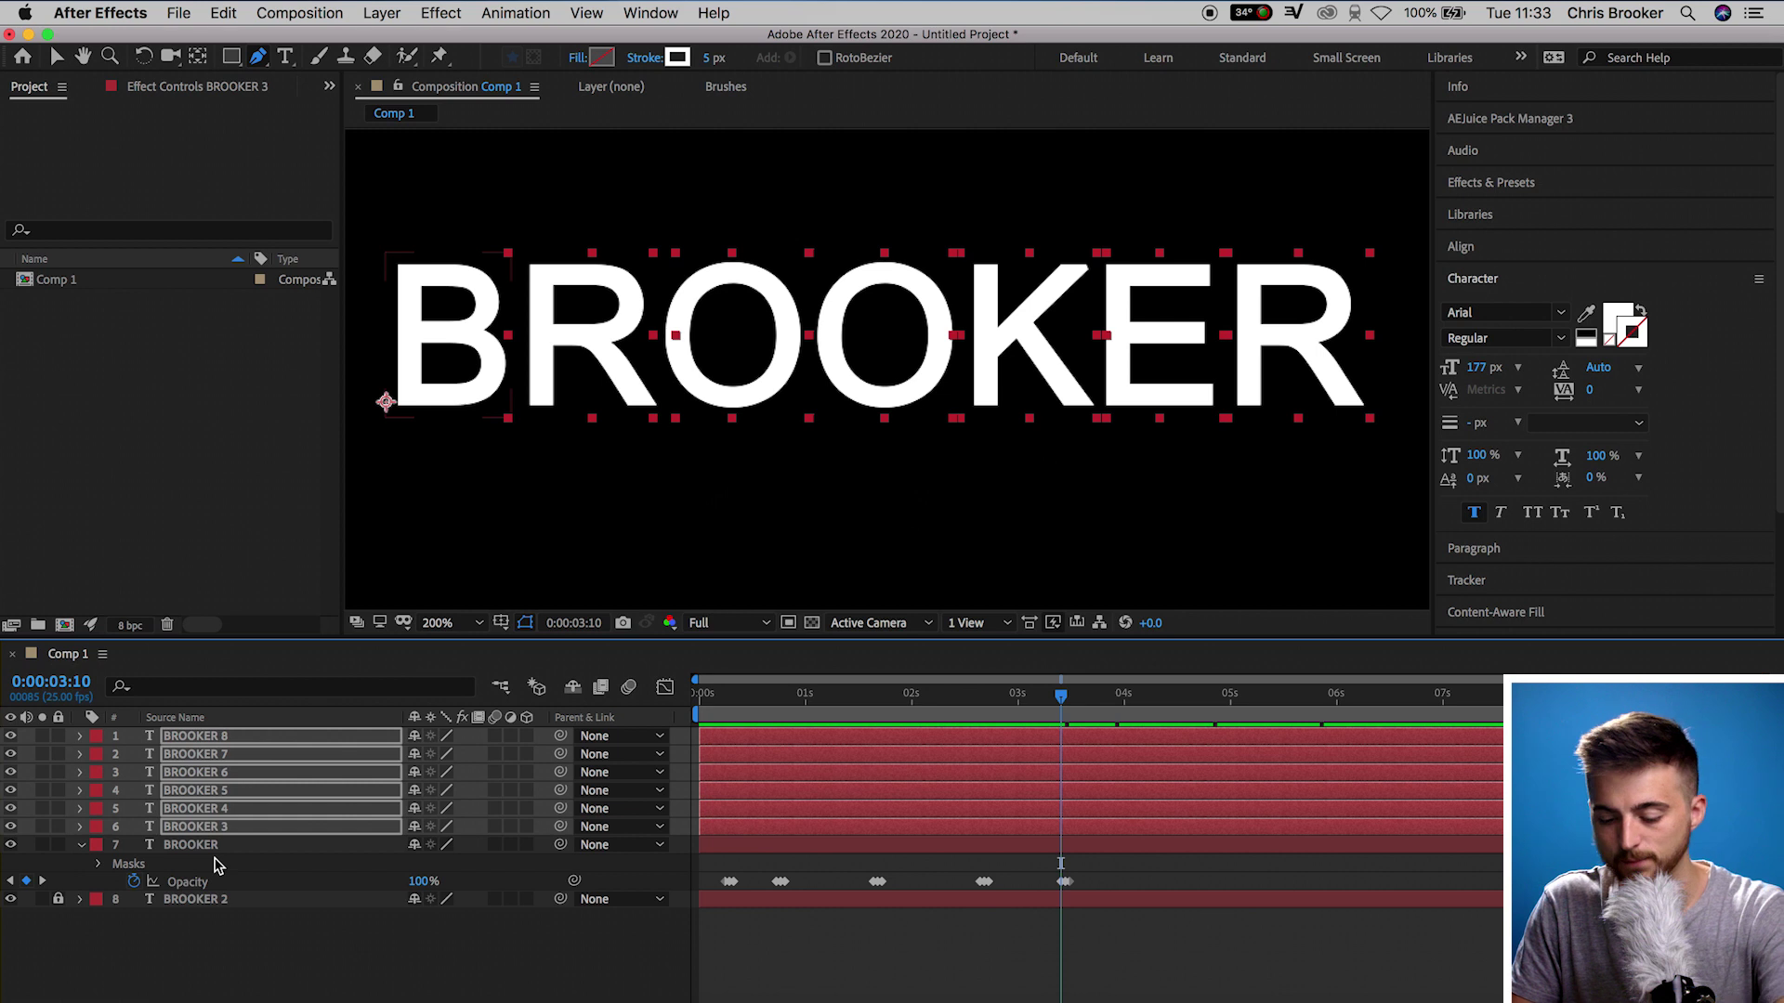
pyautogui.press('super+v')
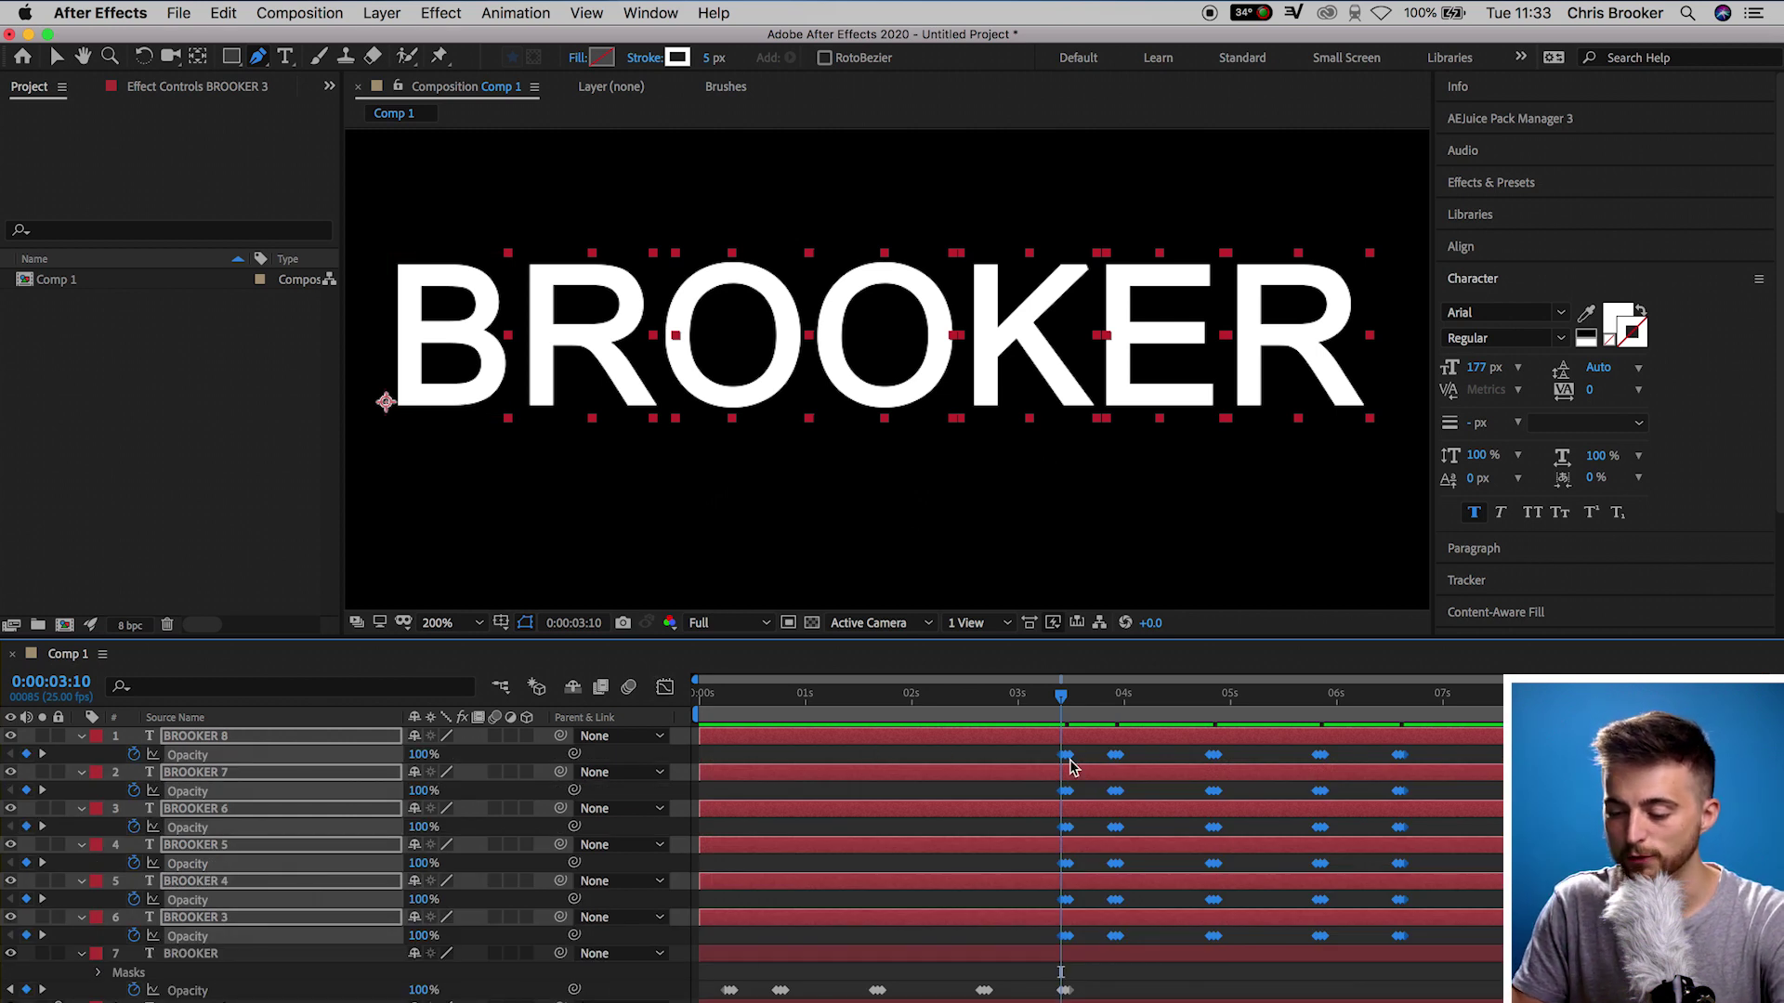
# - Shift the pasted flicker keyframes about 3 seconds earlier
pyautogui.moveTo(1066, 790); pyautogui.dragTo(861, 791)
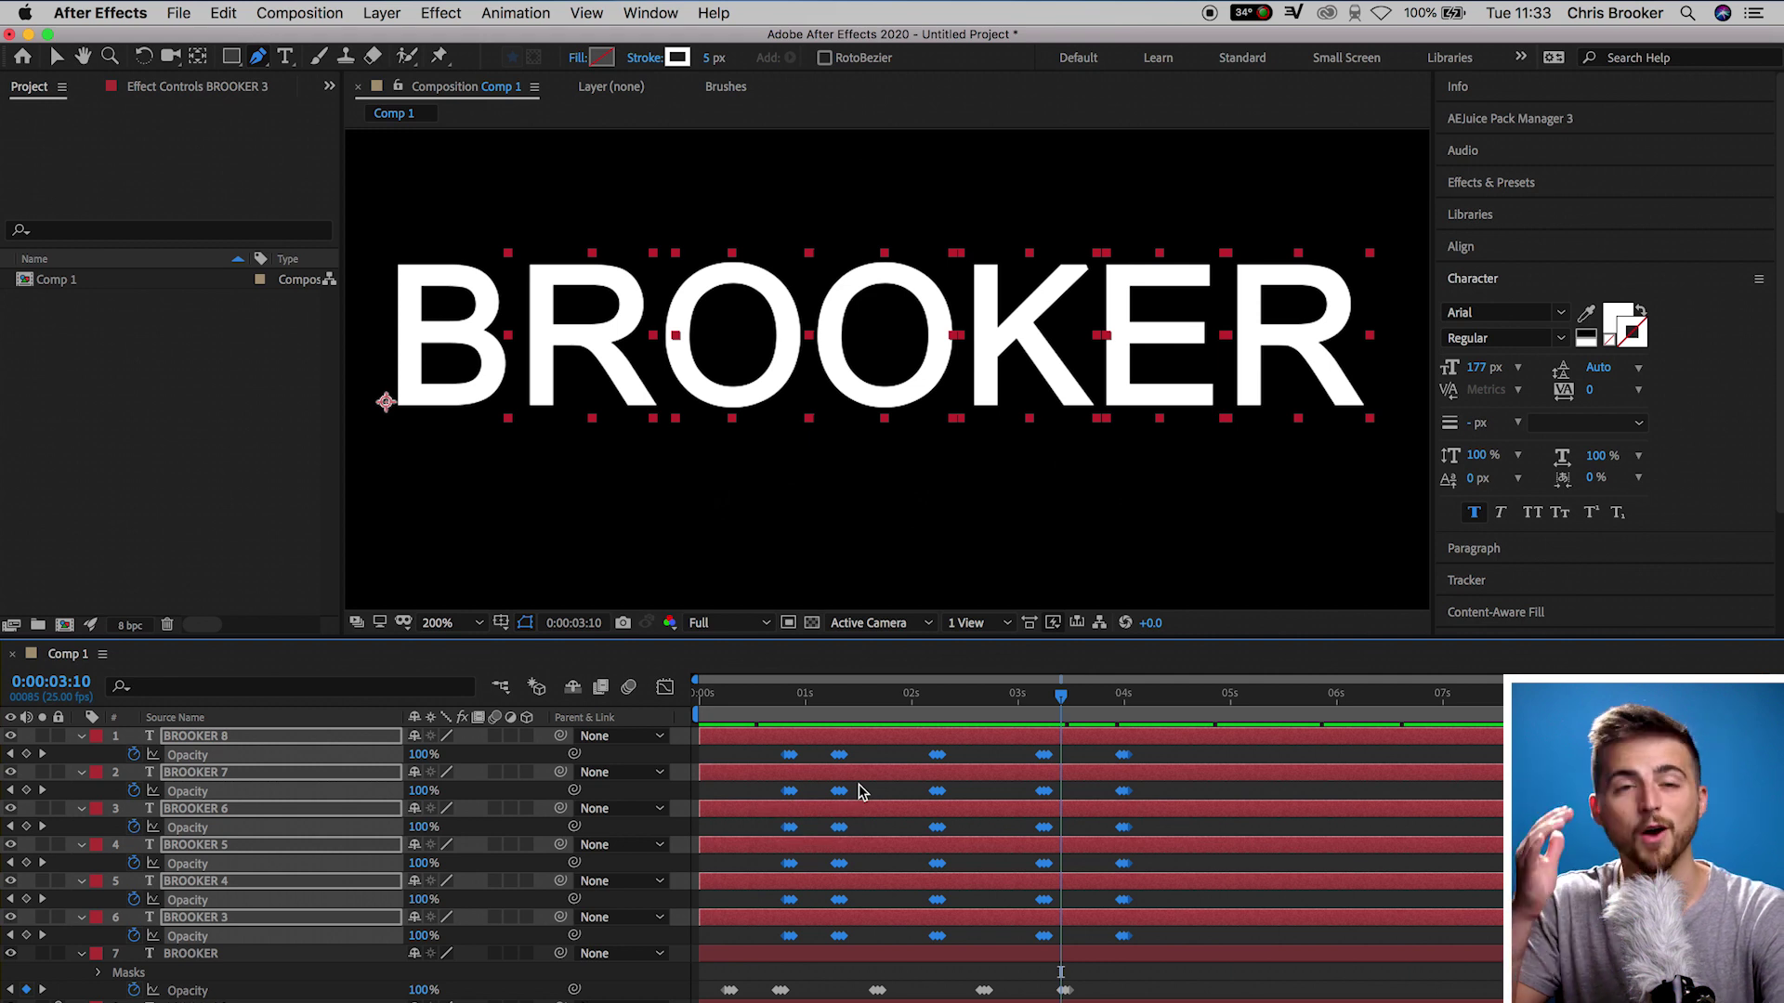
pyautogui.click(861, 791)
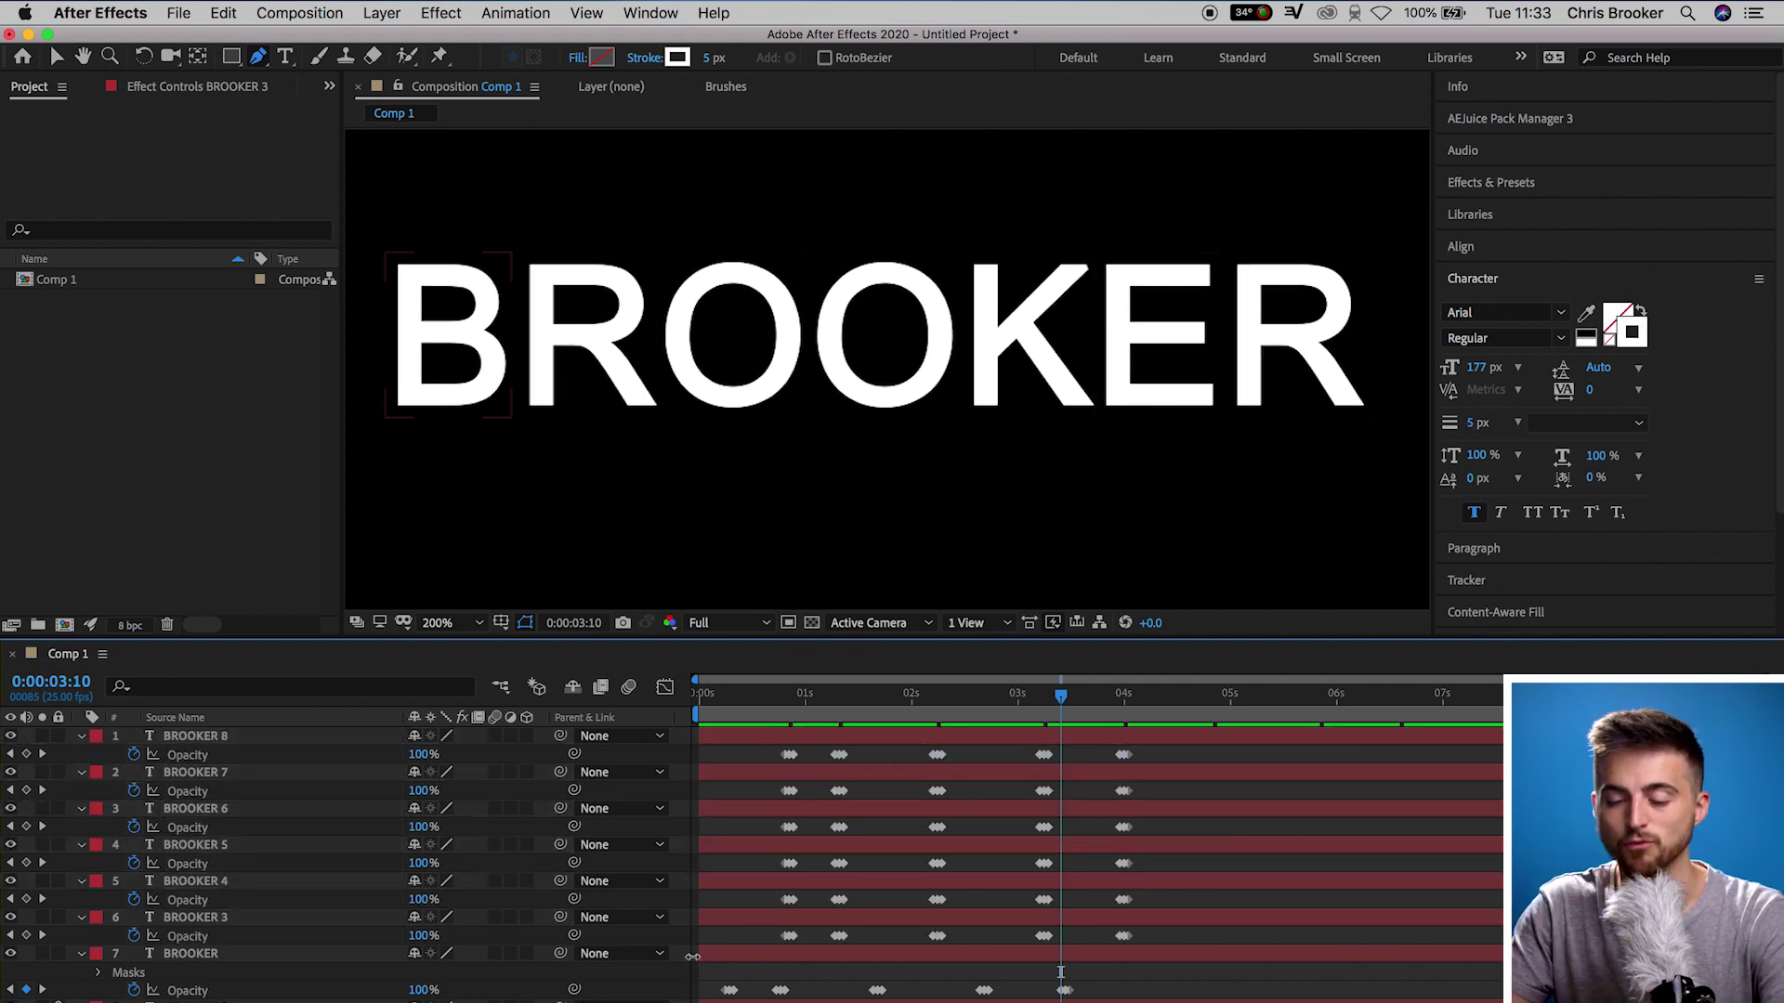
pyautogui.click(774, 846)
# - Nudge BROOKER 5's flicker 8 frames later and back, then move BROOKER 3's first flicker earlier
pyautogui.hotkey('alt', 'pagedown')
pyautogui.hotkey('alt', 'pagedown')
pyautogui.hotkey('alt', 'pagedown')
pyautogui.hotkey('alt', 'pagedown')
pyautogui.hotkey('alt', 'pagedown')
pyautogui.hotkey('alt', 'pagedown')
pyautogui.hotkey('alt', 'pagedown')
pyautogui.hotkey('alt', 'pagedown')
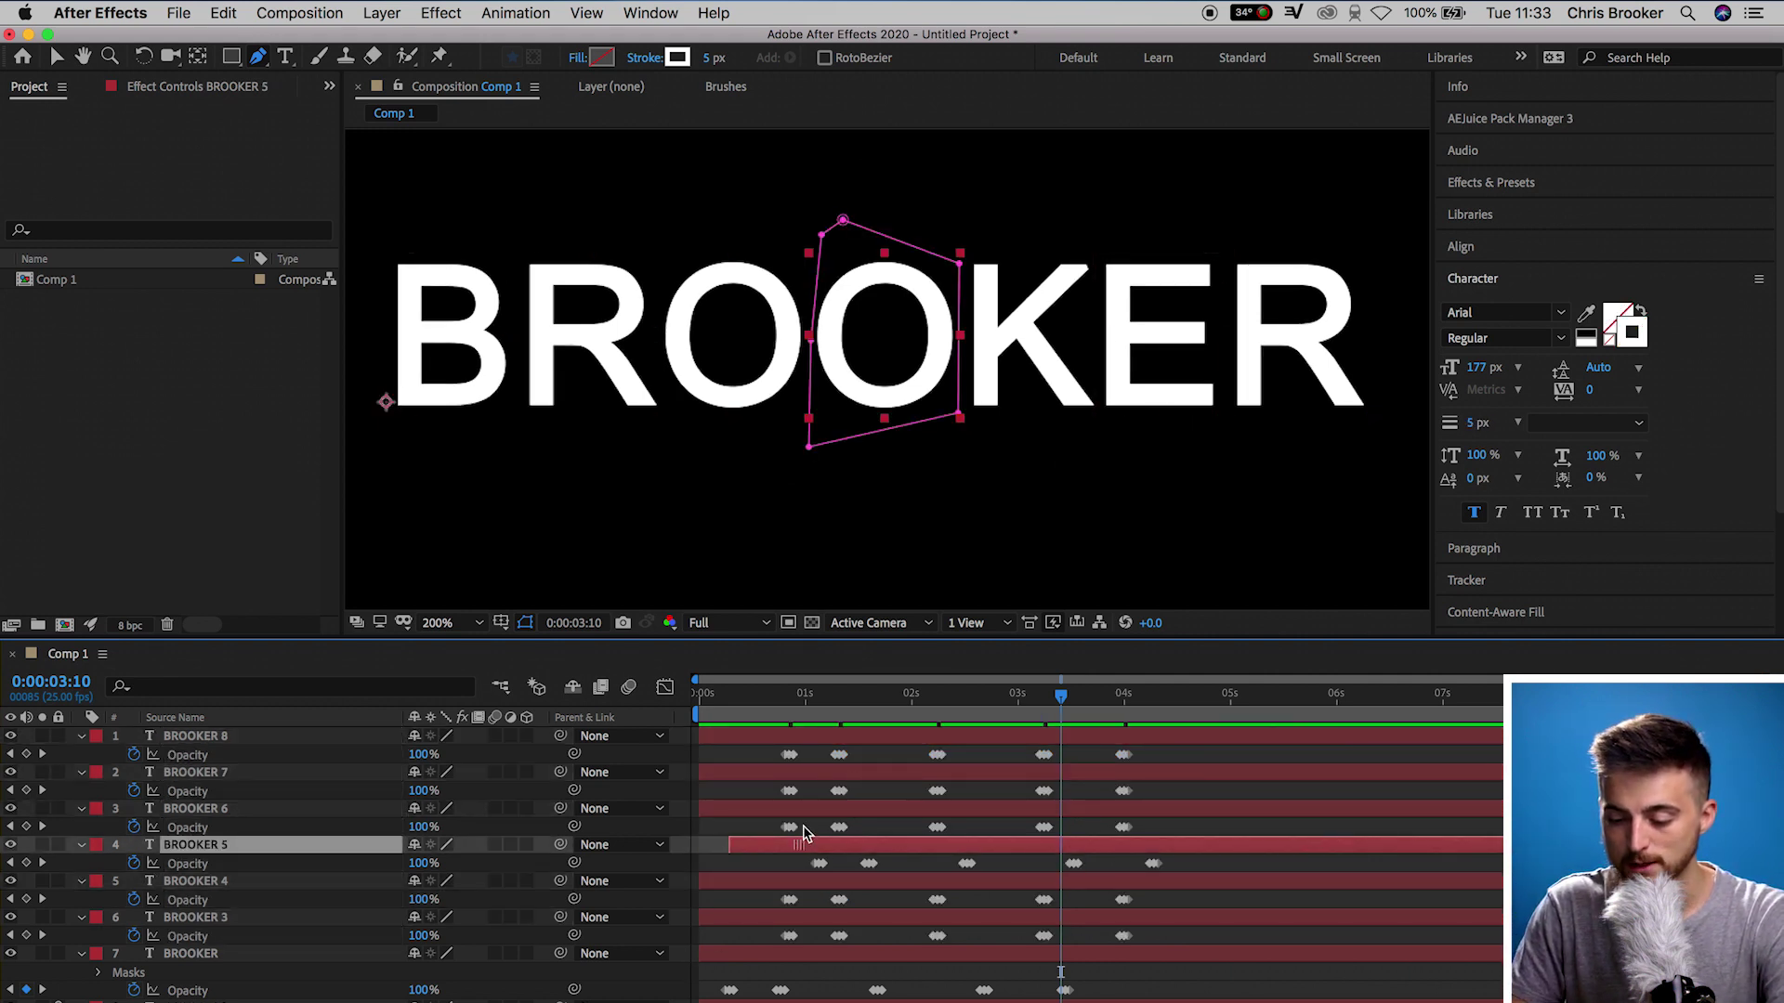
pyautogui.hotkey('alt', 'pageup')
pyautogui.hotkey('alt', 'pageup')
pyautogui.hotkey('alt', 'pageup')
pyautogui.hotkey('alt', 'pageup')
pyautogui.hotkey('alt', 'pageup')
pyautogui.hotkey('alt', 'pageup')
pyautogui.hotkey('alt', 'pageup')
pyautogui.hotkey('alt', 'pageup')
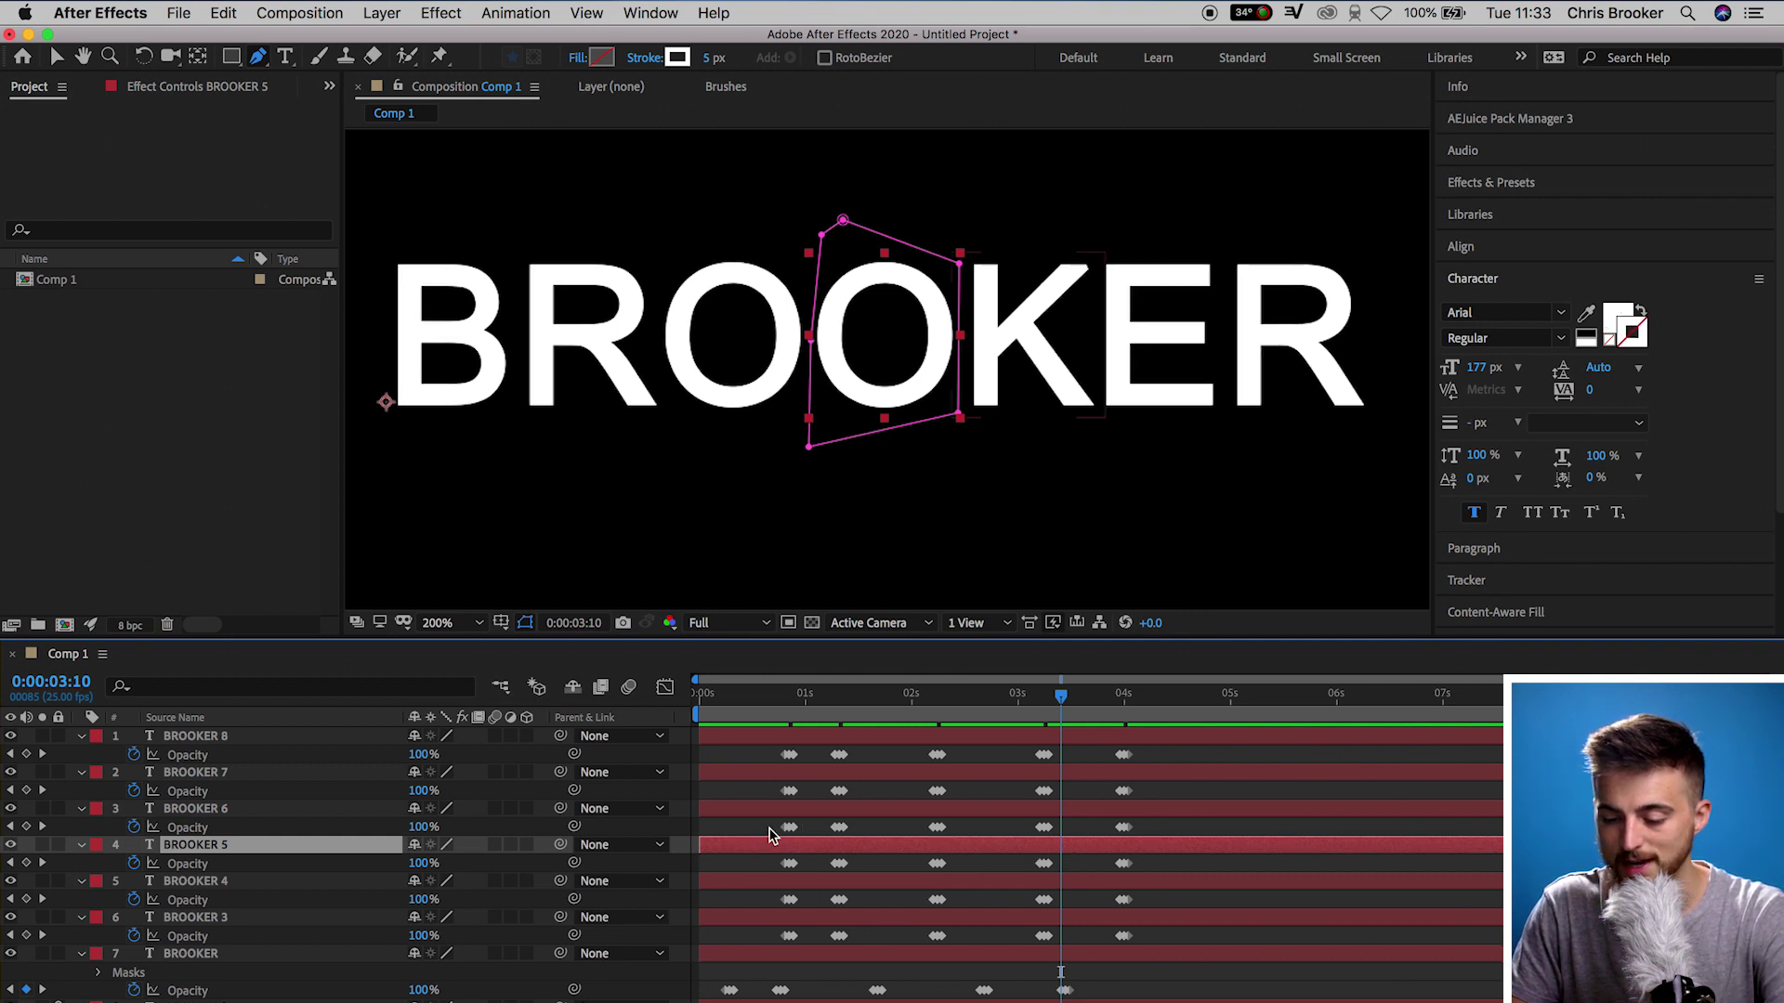
pyautogui.click(791, 832)
pyautogui.moveTo(788, 827); pyautogui.dragTo(729, 827)
# - Delete one BROOKER 7 flicker, shift another, and delete one of BROOKER 6's flickers
pyautogui.click(788, 755)
pyautogui.click(839, 791)
pyautogui.press('Delete')
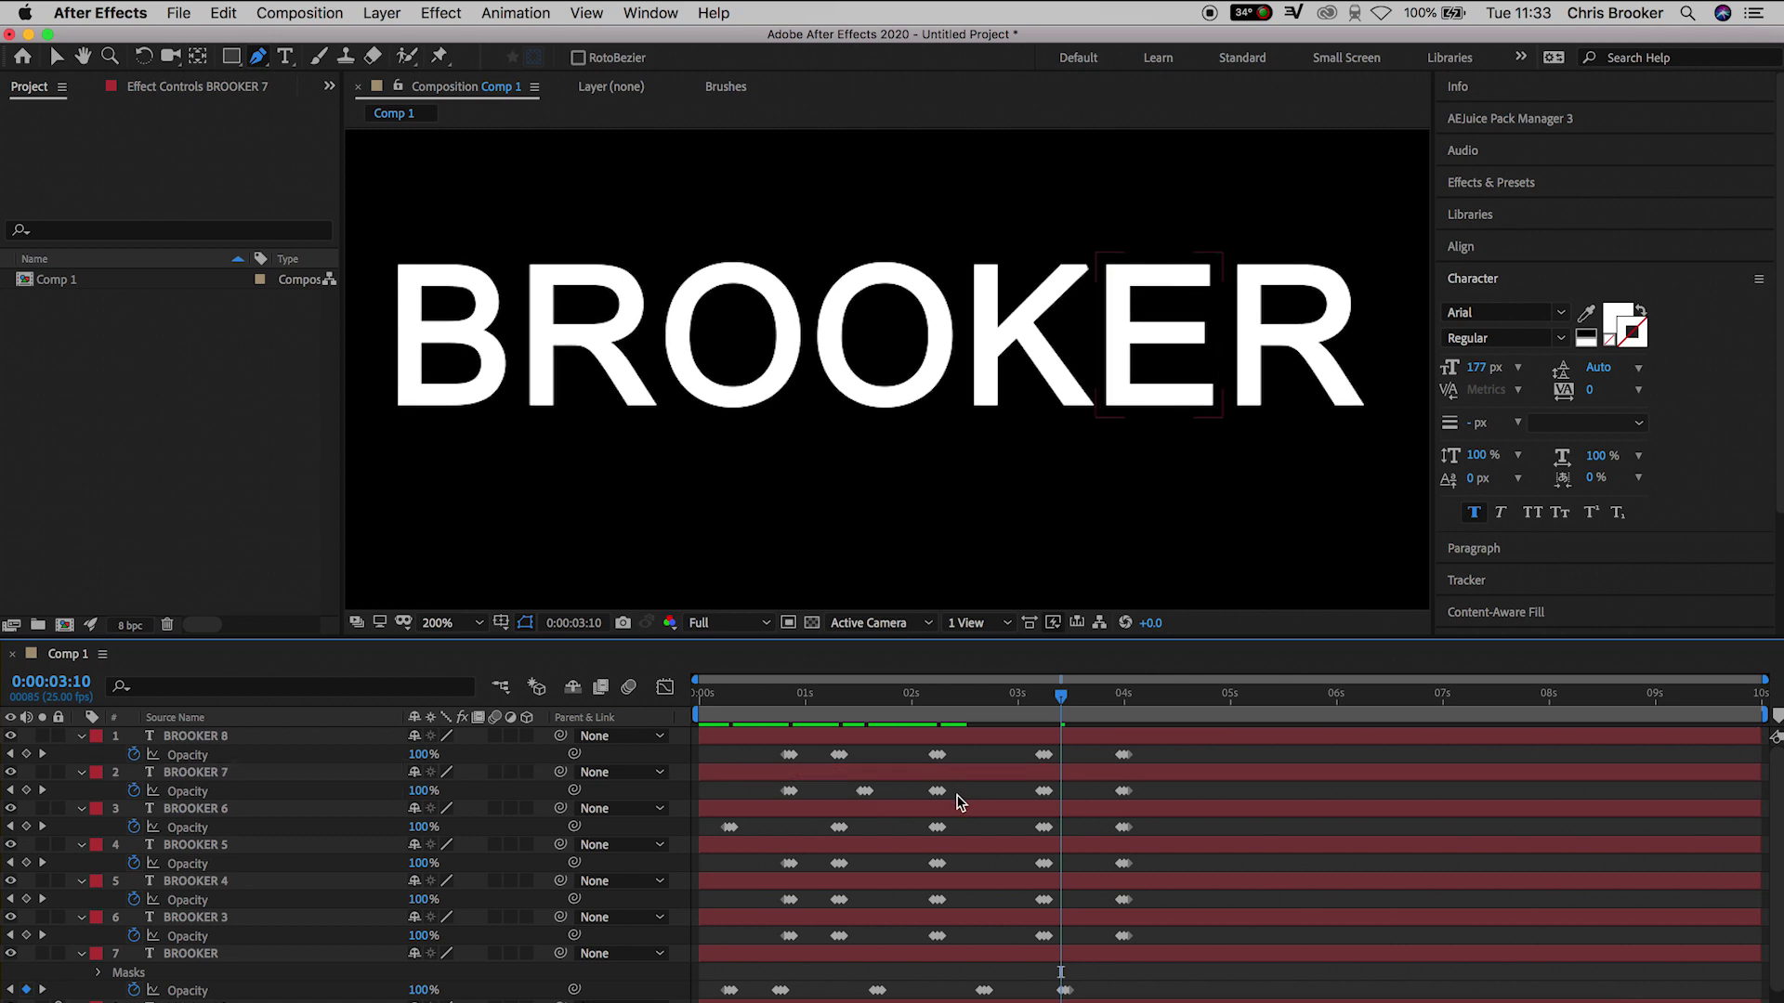
pyautogui.moveTo(936, 791); pyautogui.dragTo(864, 790)
pyautogui.click(1044, 827)
pyautogui.press('Delete')
# - Preview the staggered flicker from the start, then delete BROOKER 8's last flicker
pyautogui.click(746, 756)
pyautogui.press('Home')
pyautogui.press('space')
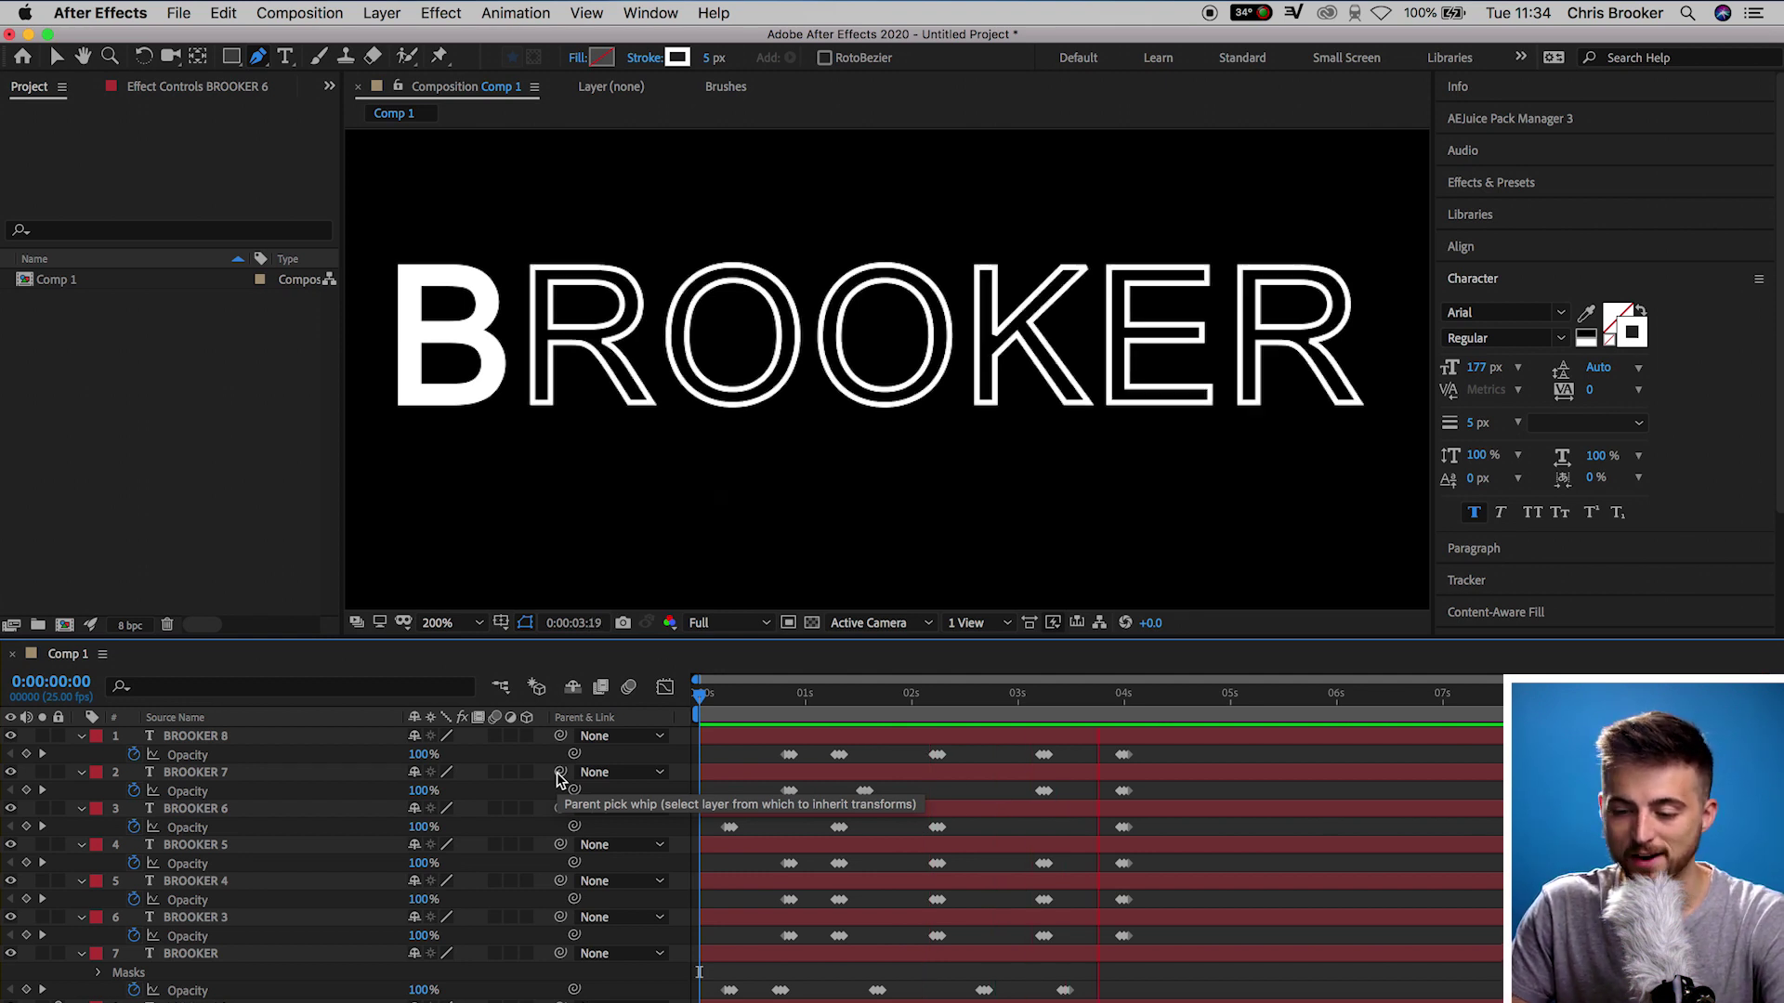
pyautogui.moveTo(1162, 754); pyautogui.dragTo(1100, 763)
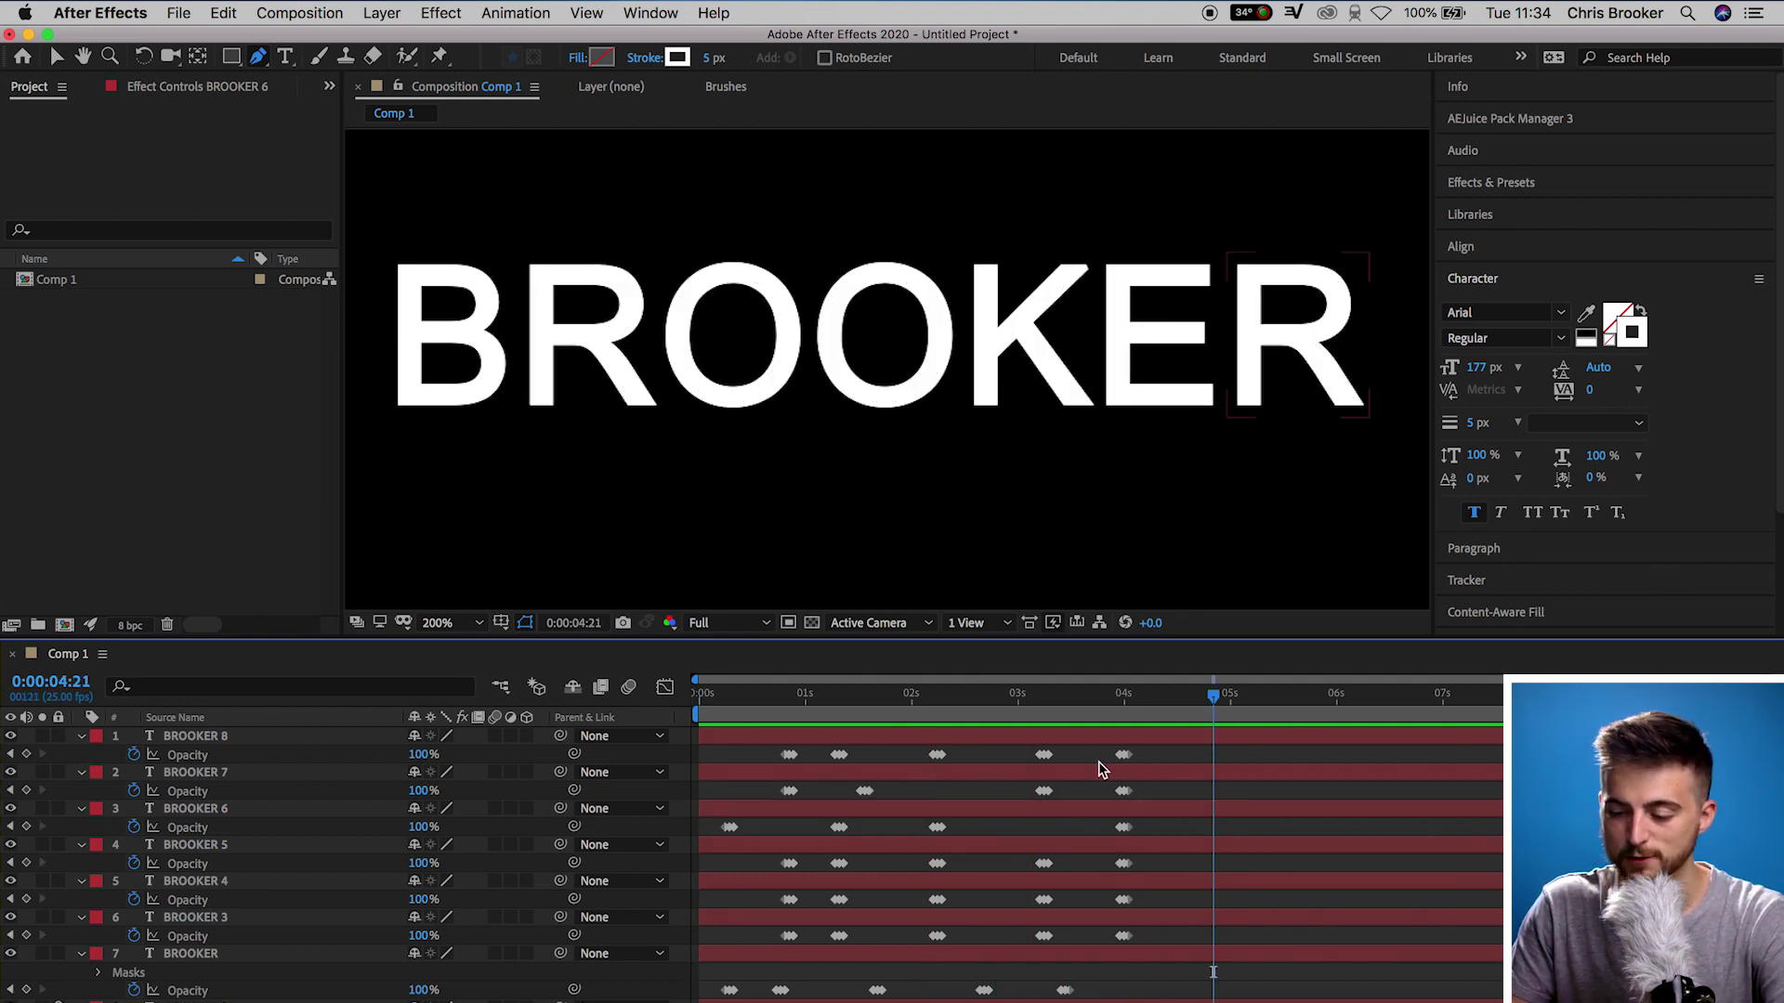
pyautogui.press('Delete')
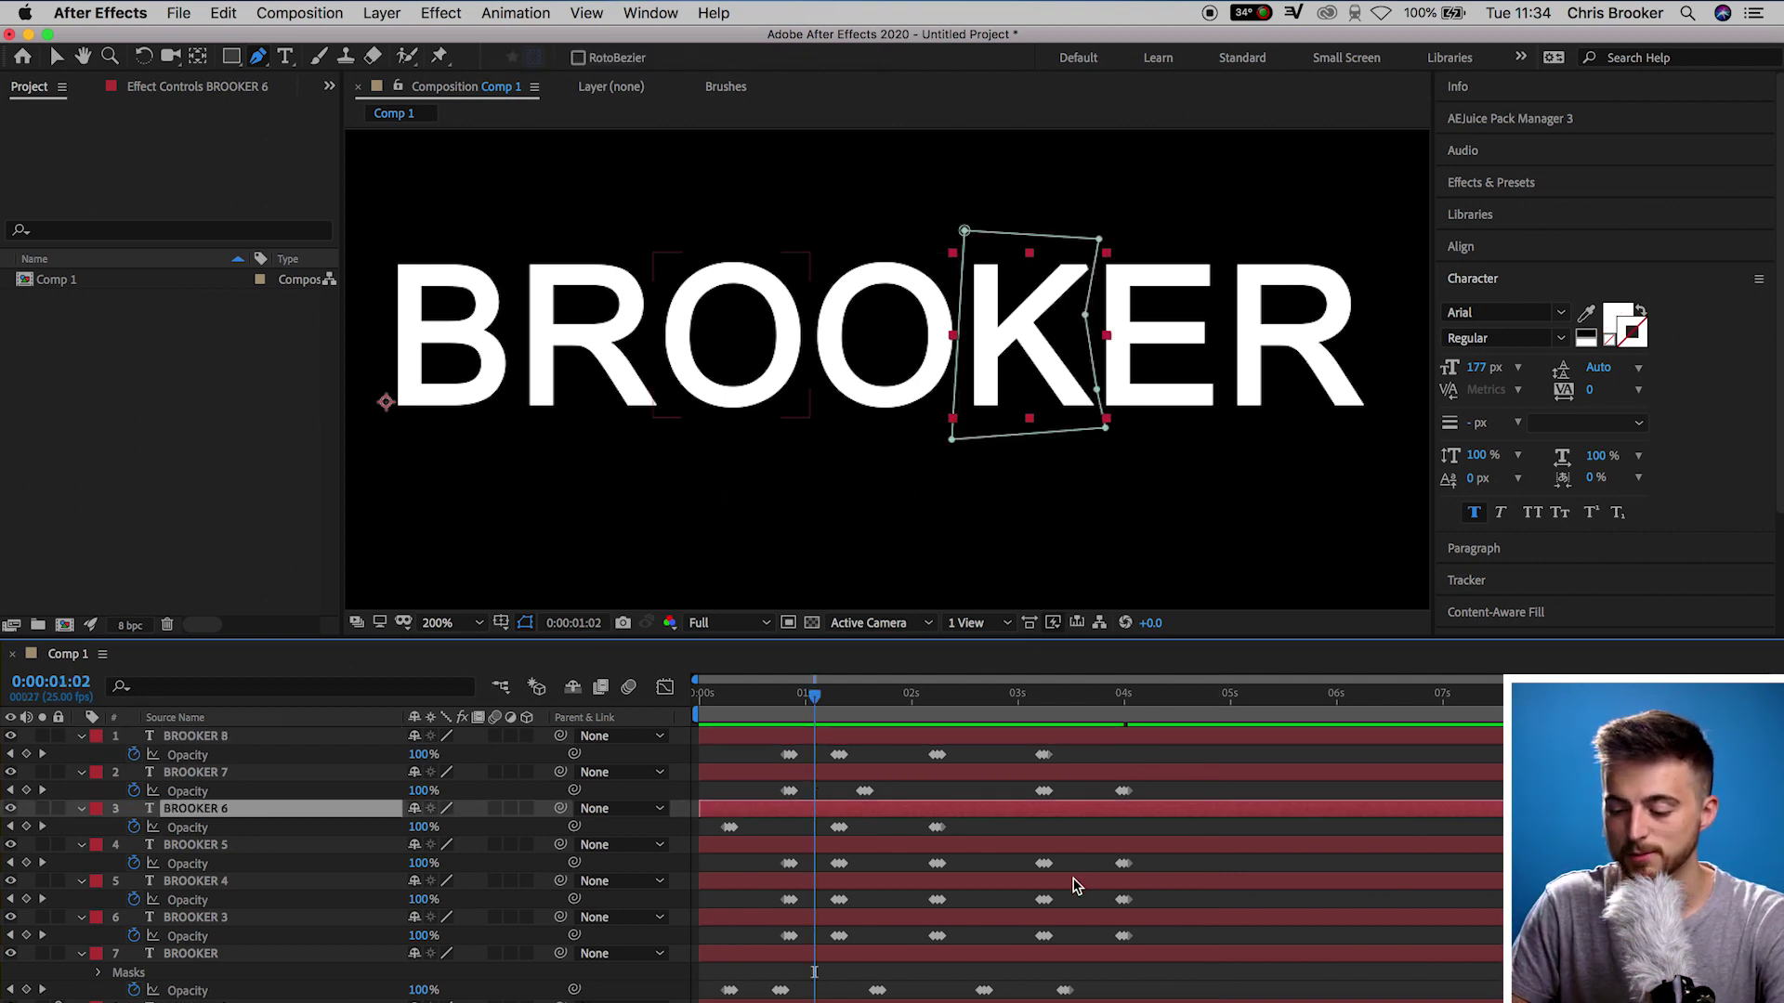
# - Remove BROOKER 4's flicker near 3 s, move another to about 2.7 s, and play back
pyautogui.click(1042, 903)
pyautogui.click(1042, 904)
pyautogui.press('Delete')
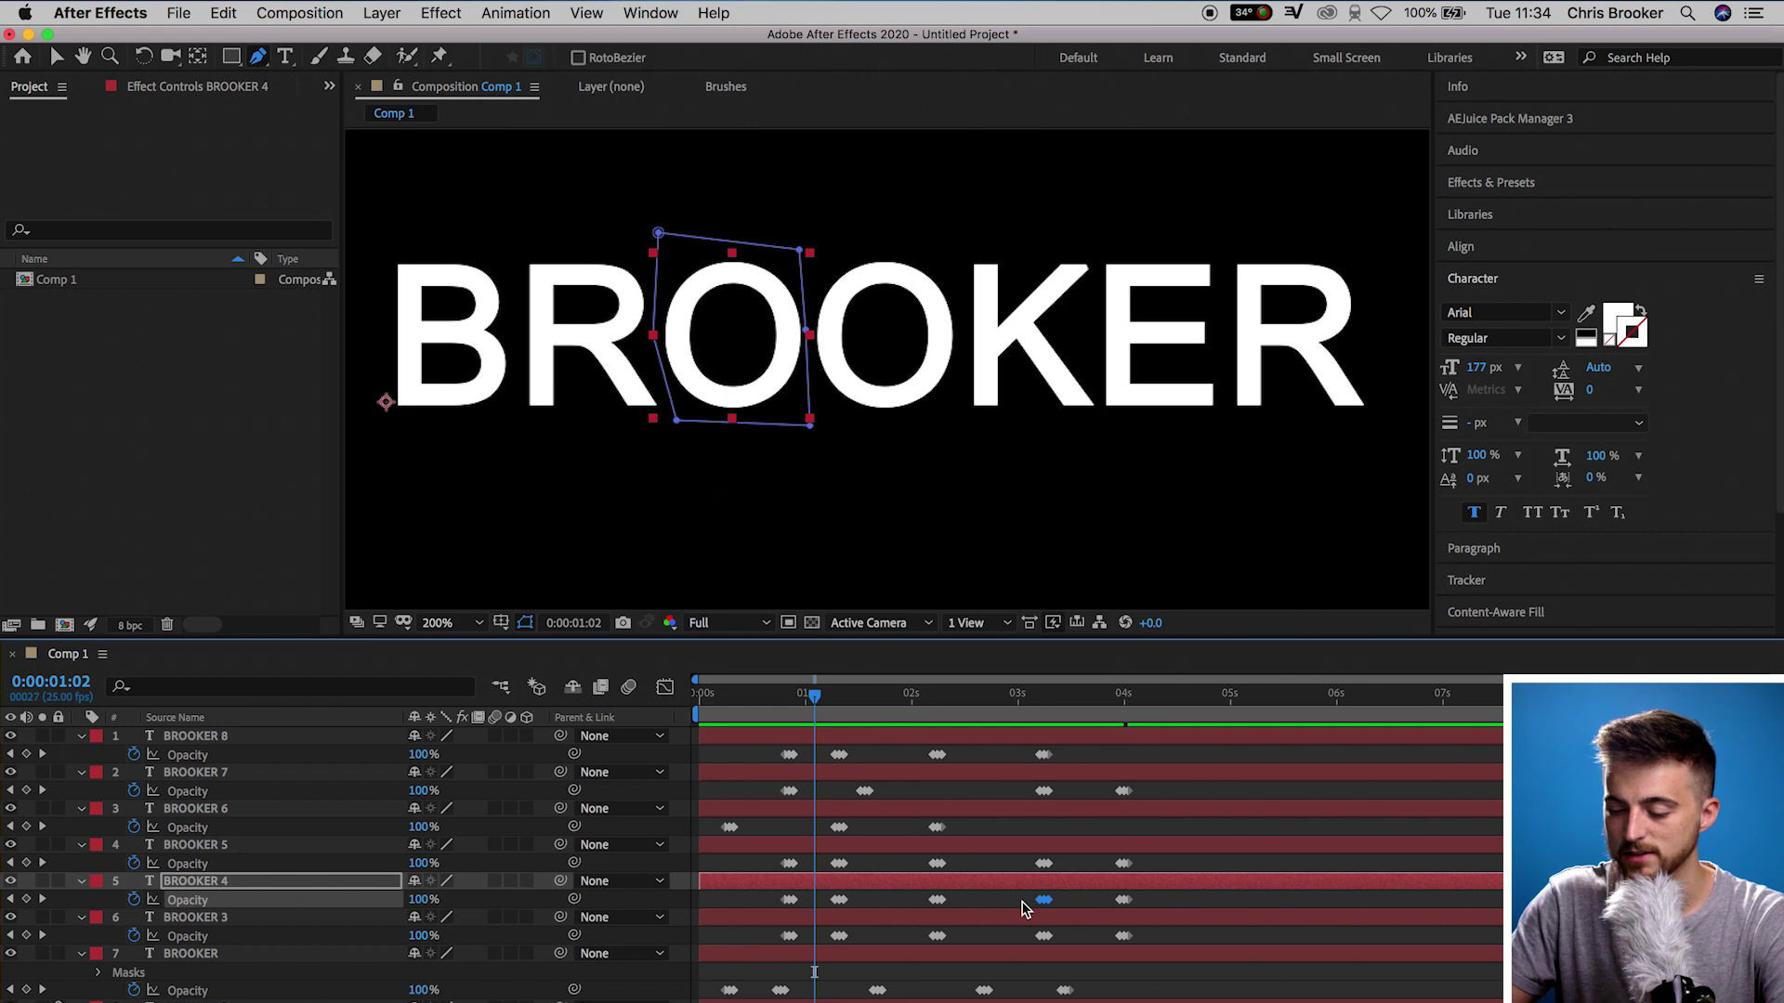
pyautogui.click(901, 908)
pyautogui.moveTo(936, 901); pyautogui.dragTo(983, 908)
pyautogui.press('space')
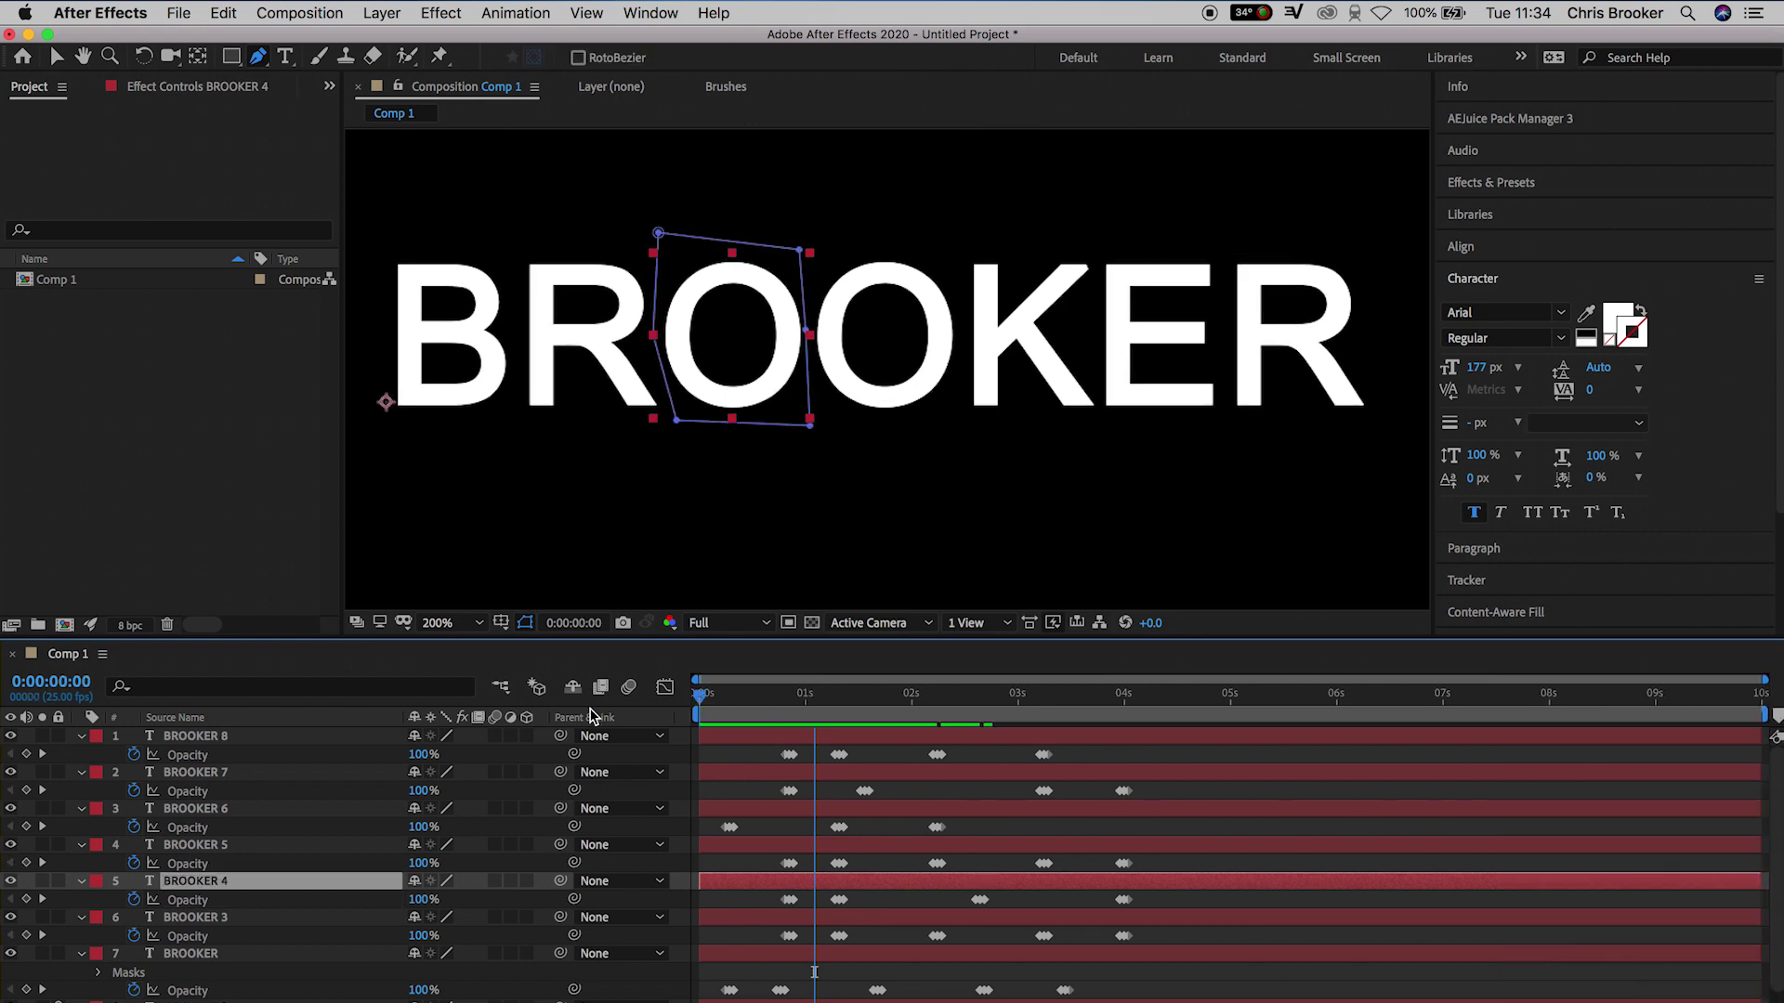